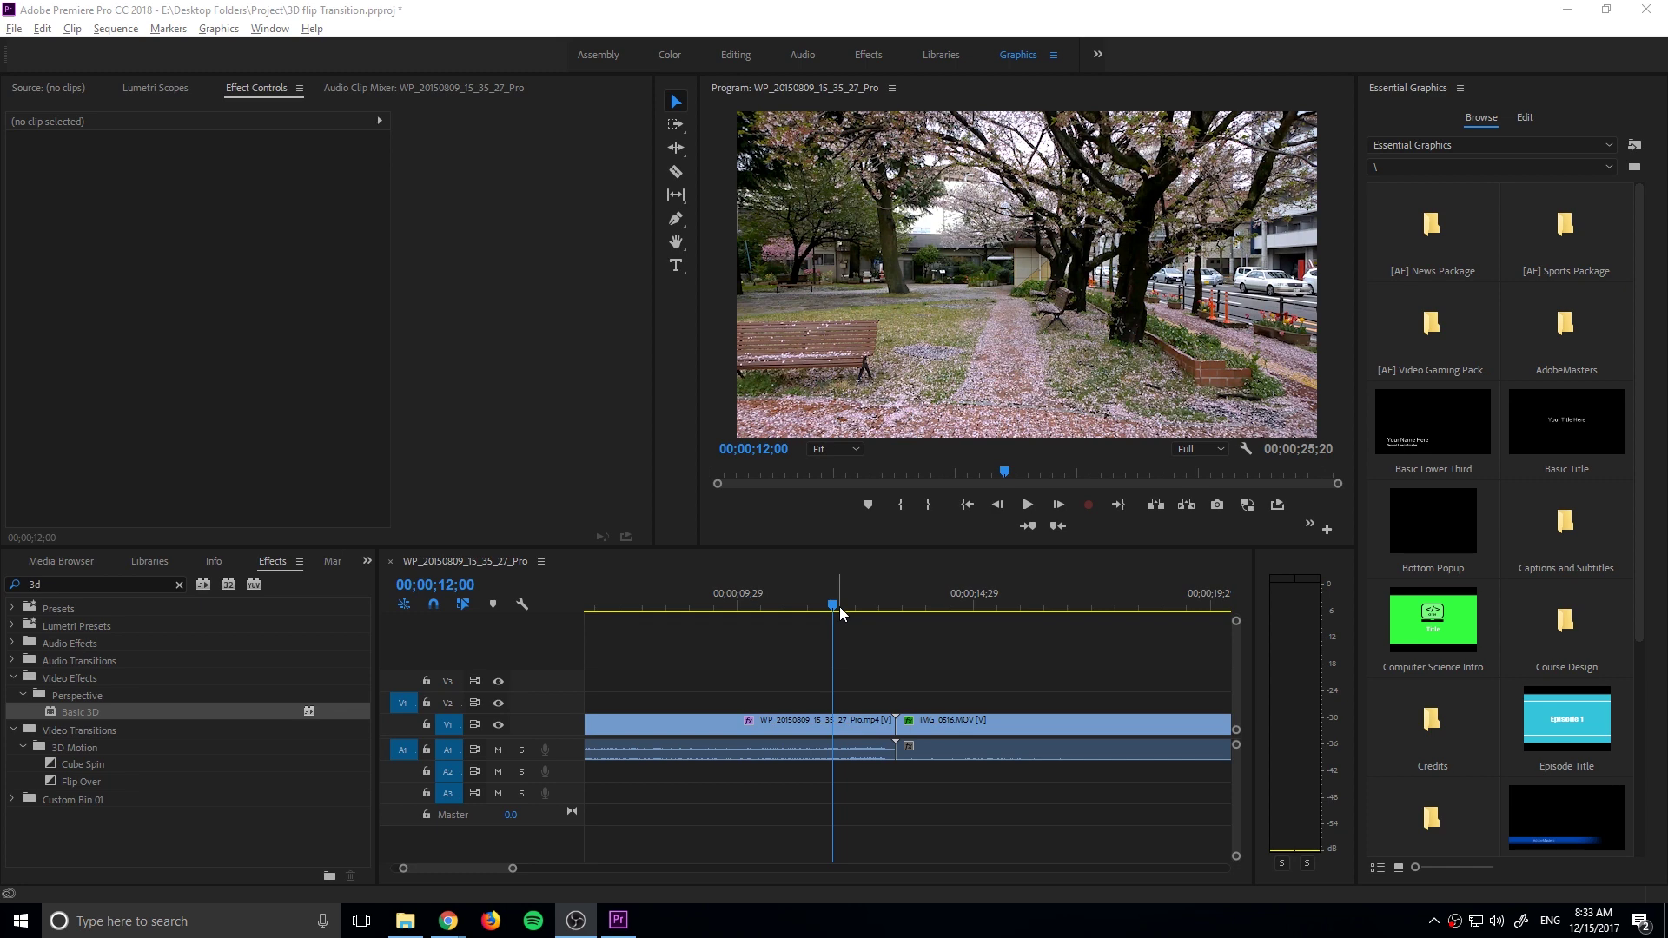
- Preview the existing flip transition by scrubbing through it and playing it back
drag(839, 607, 851, 606)
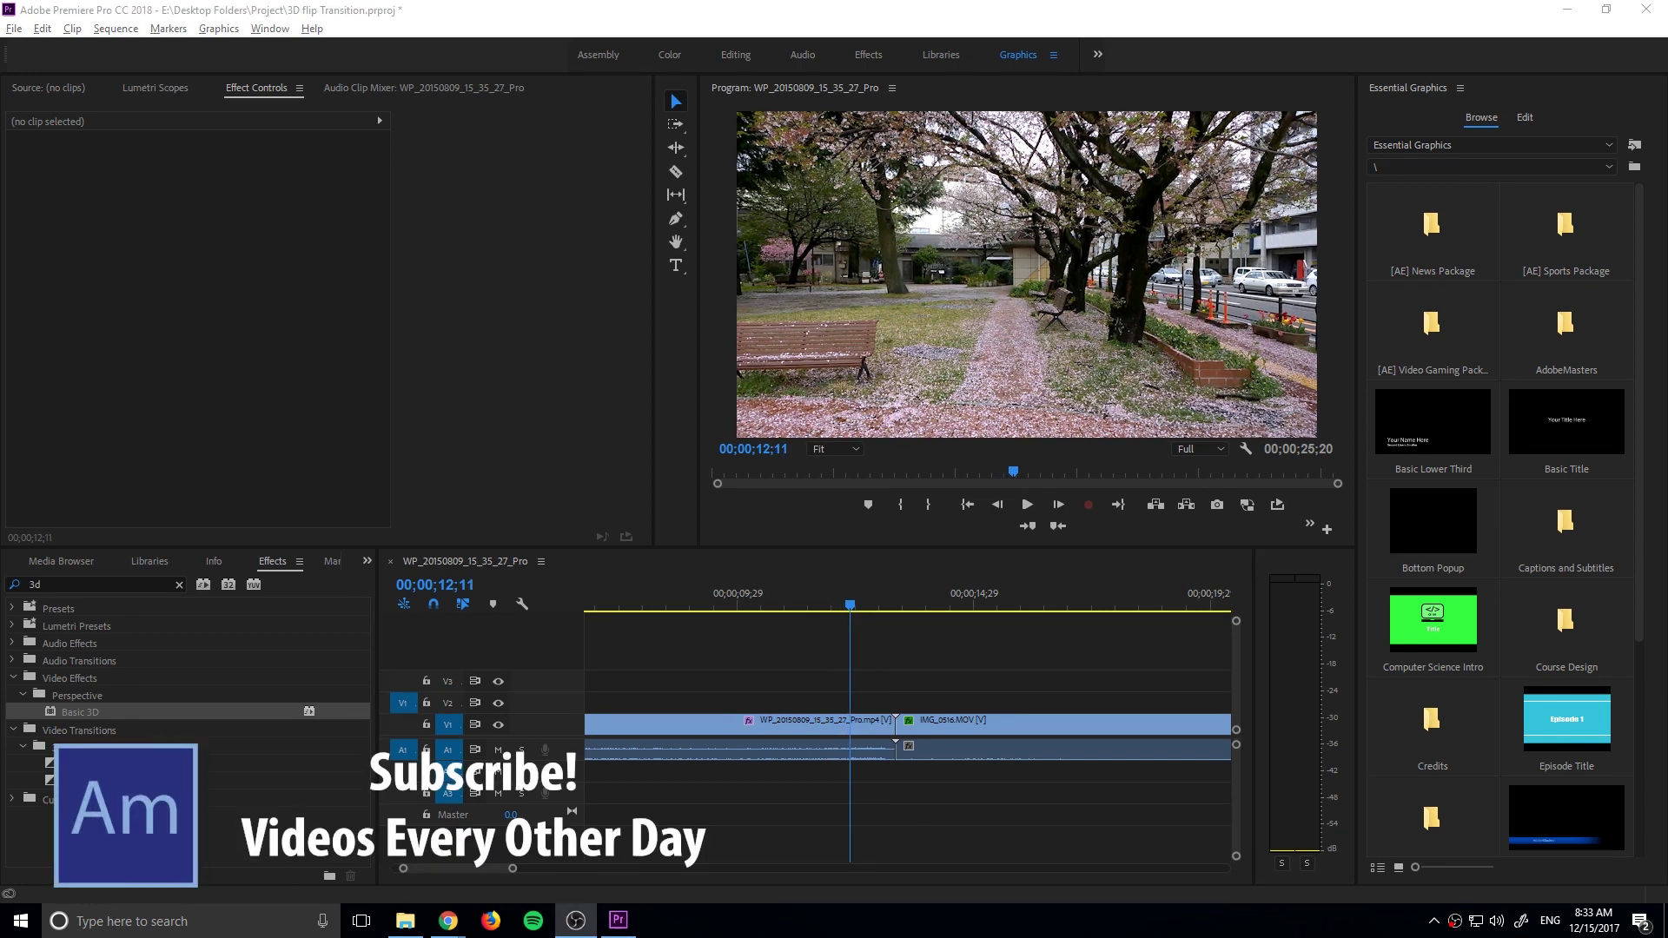
key(space)
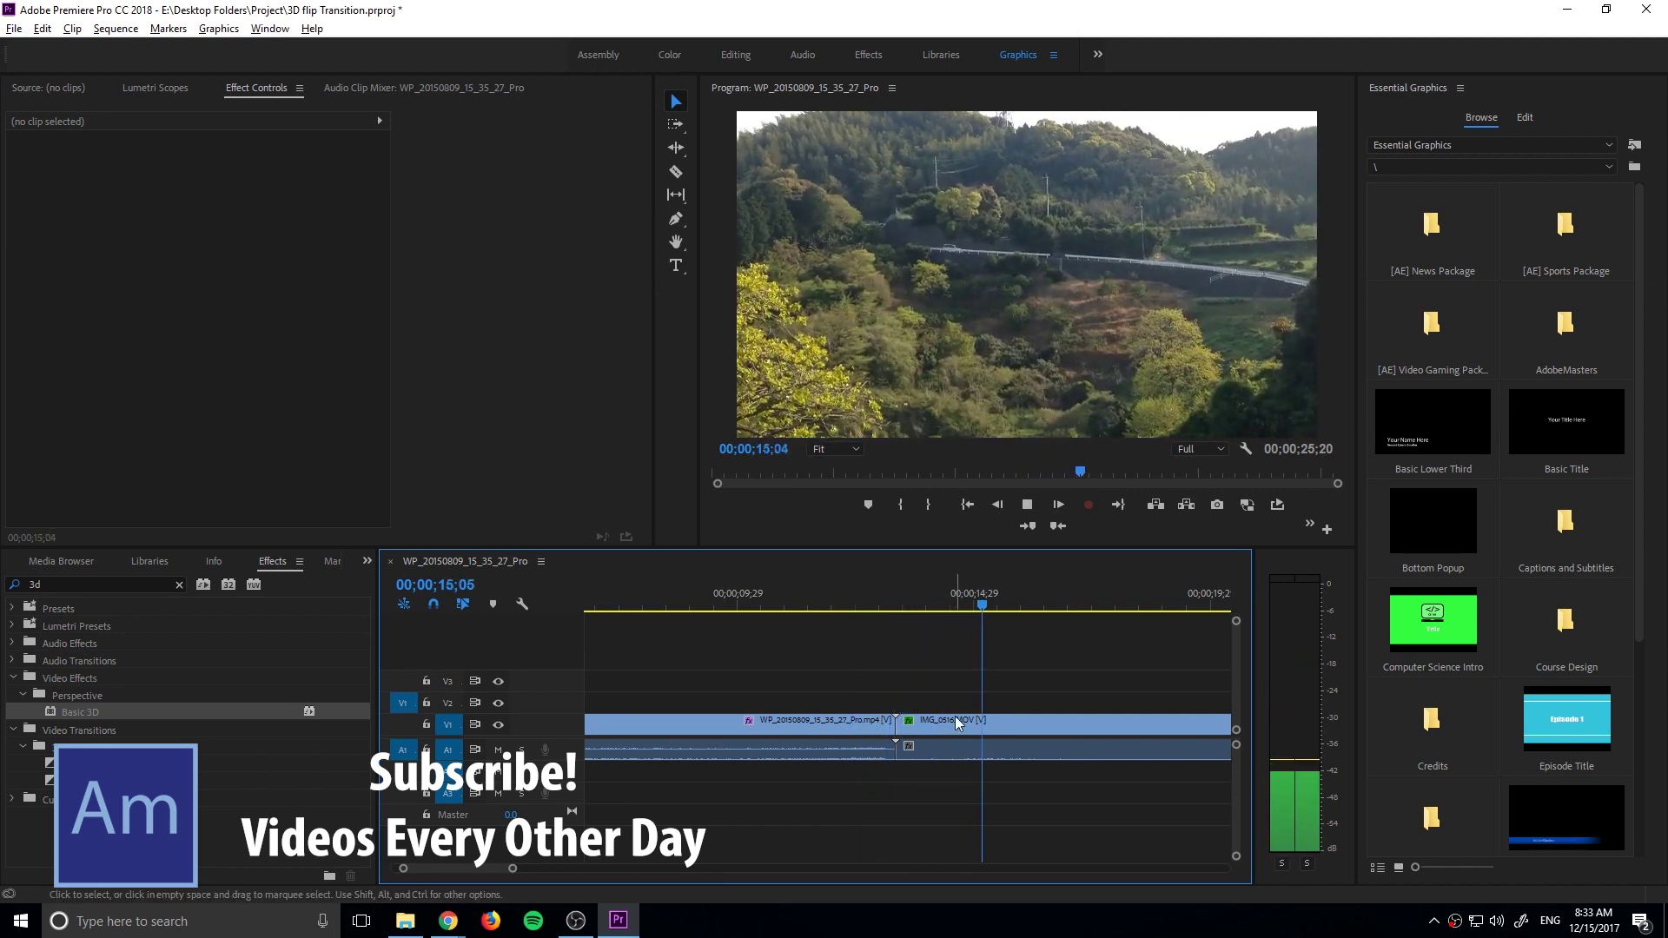
drag(873, 591, 877, 591)
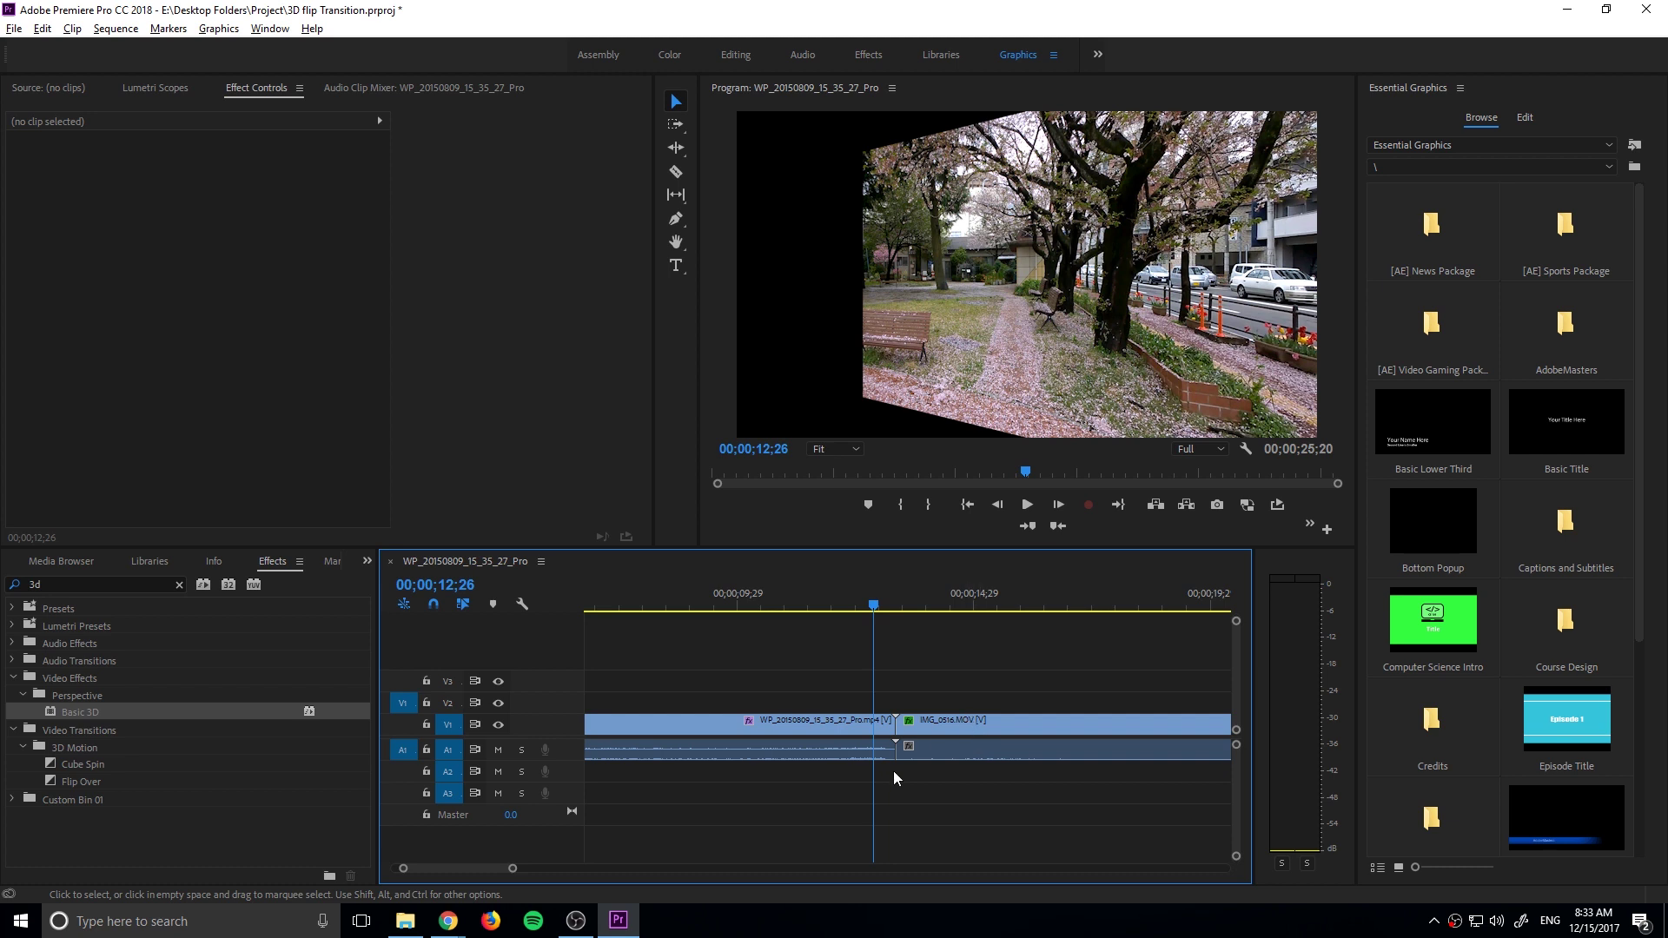
- Clear the sequence, then place the park clip and IMG_0516.MOV together on V1
drag(971, 790, 763, 713)
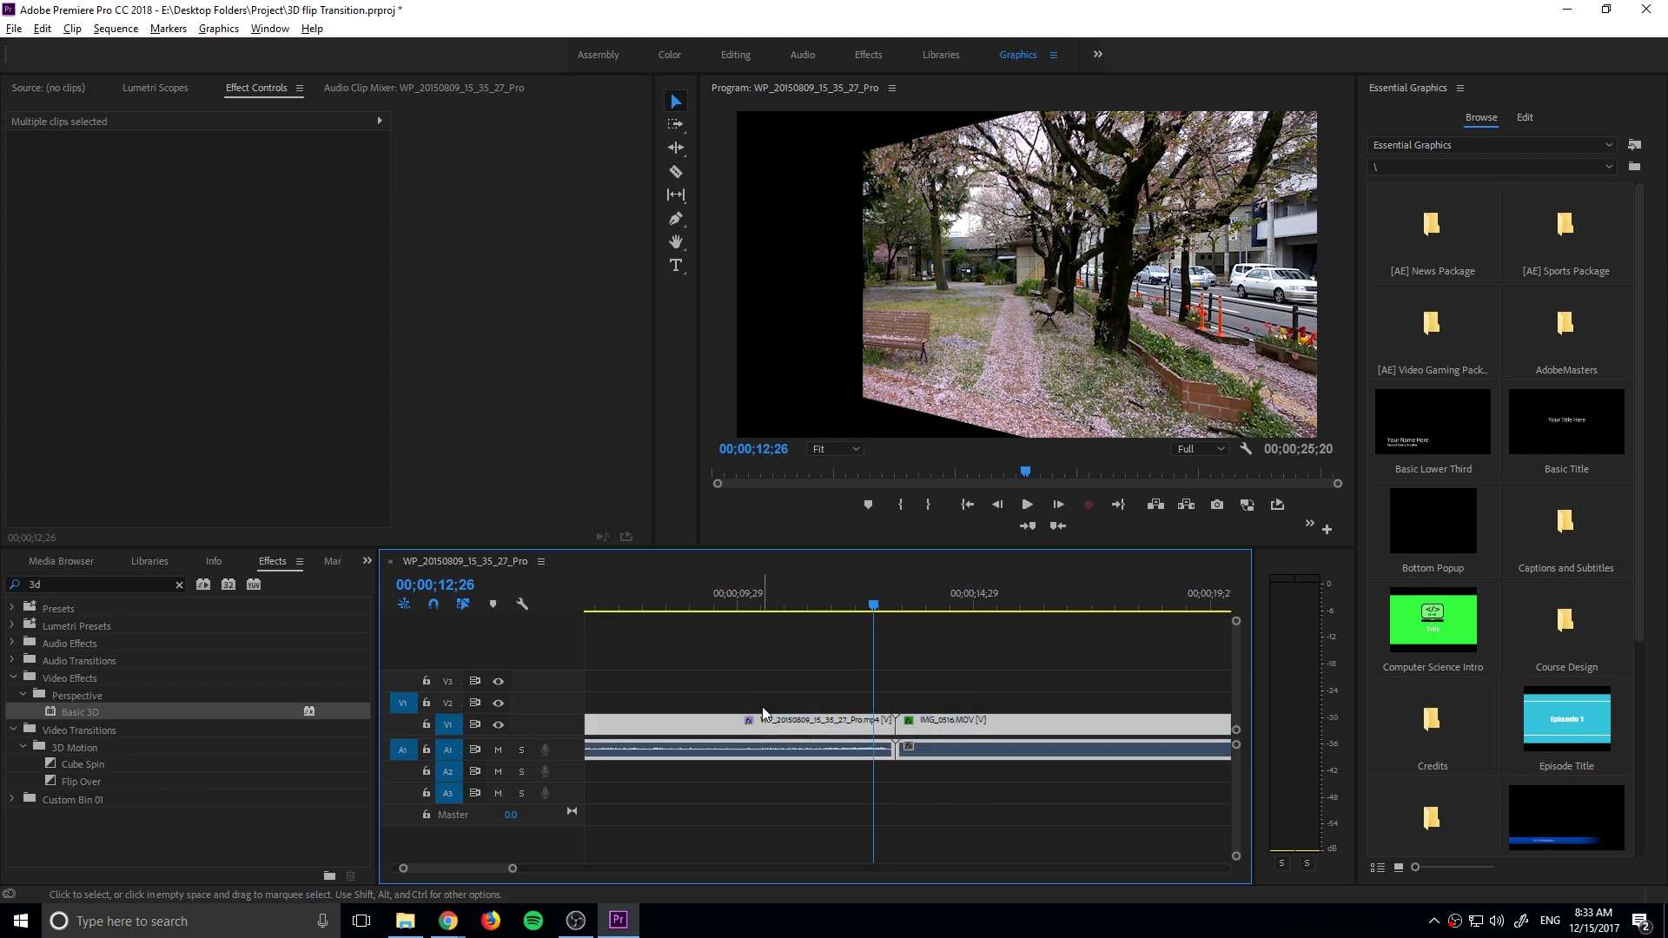
key(Delete)
drag(477, 868, 468, 868)
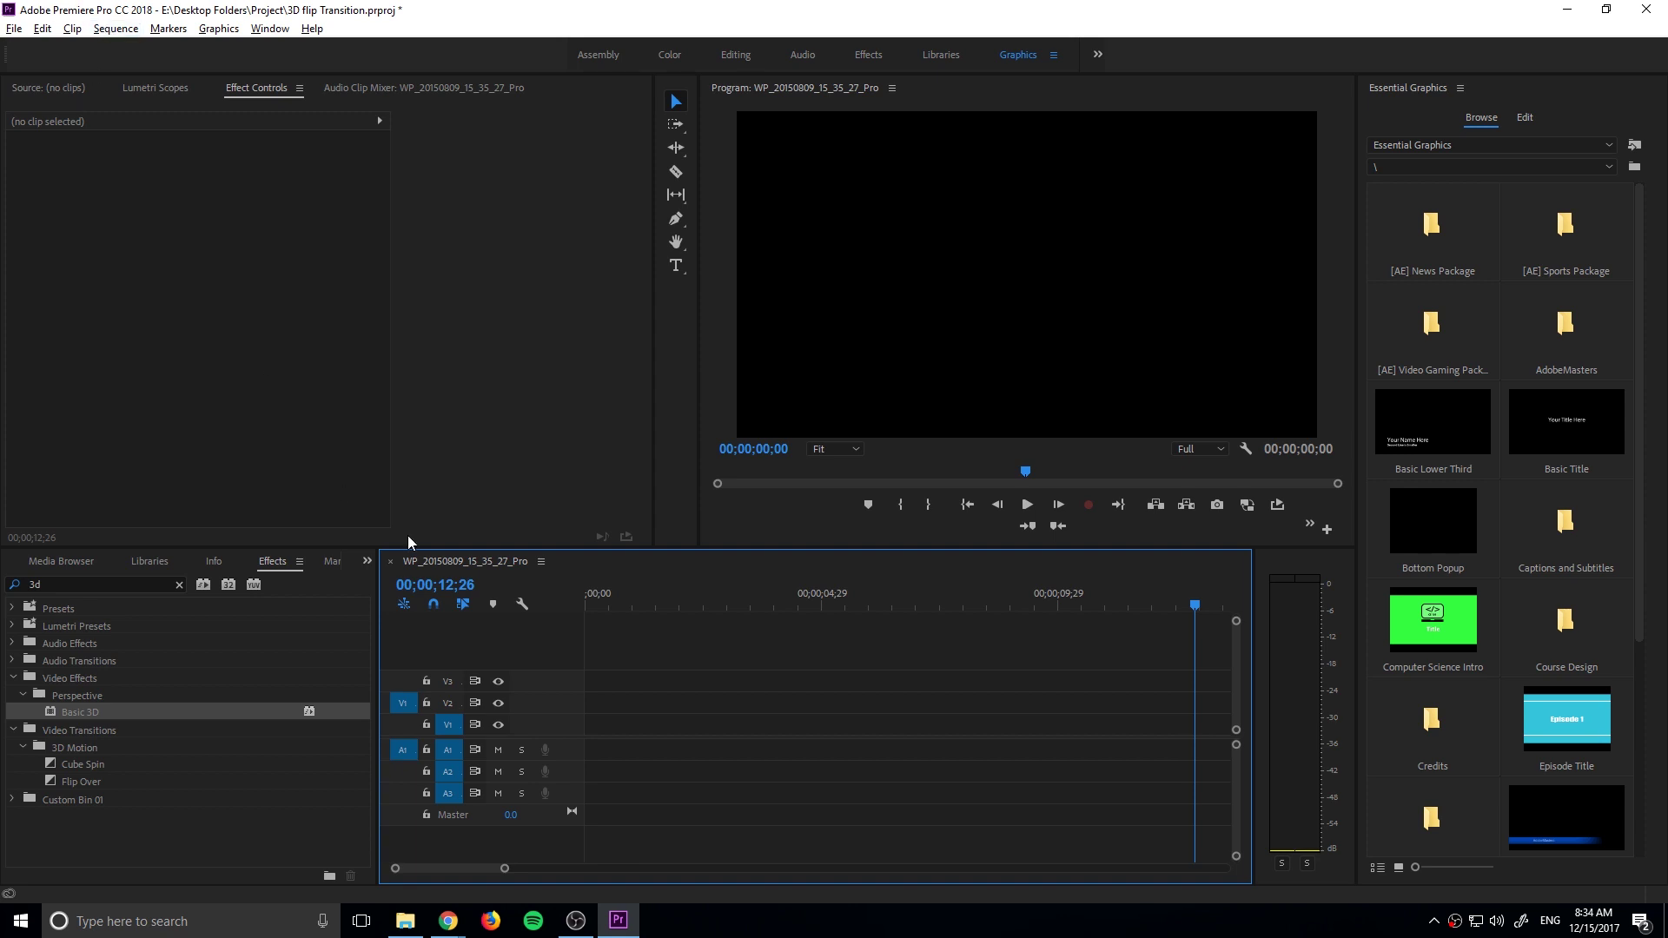
key(shift+1)
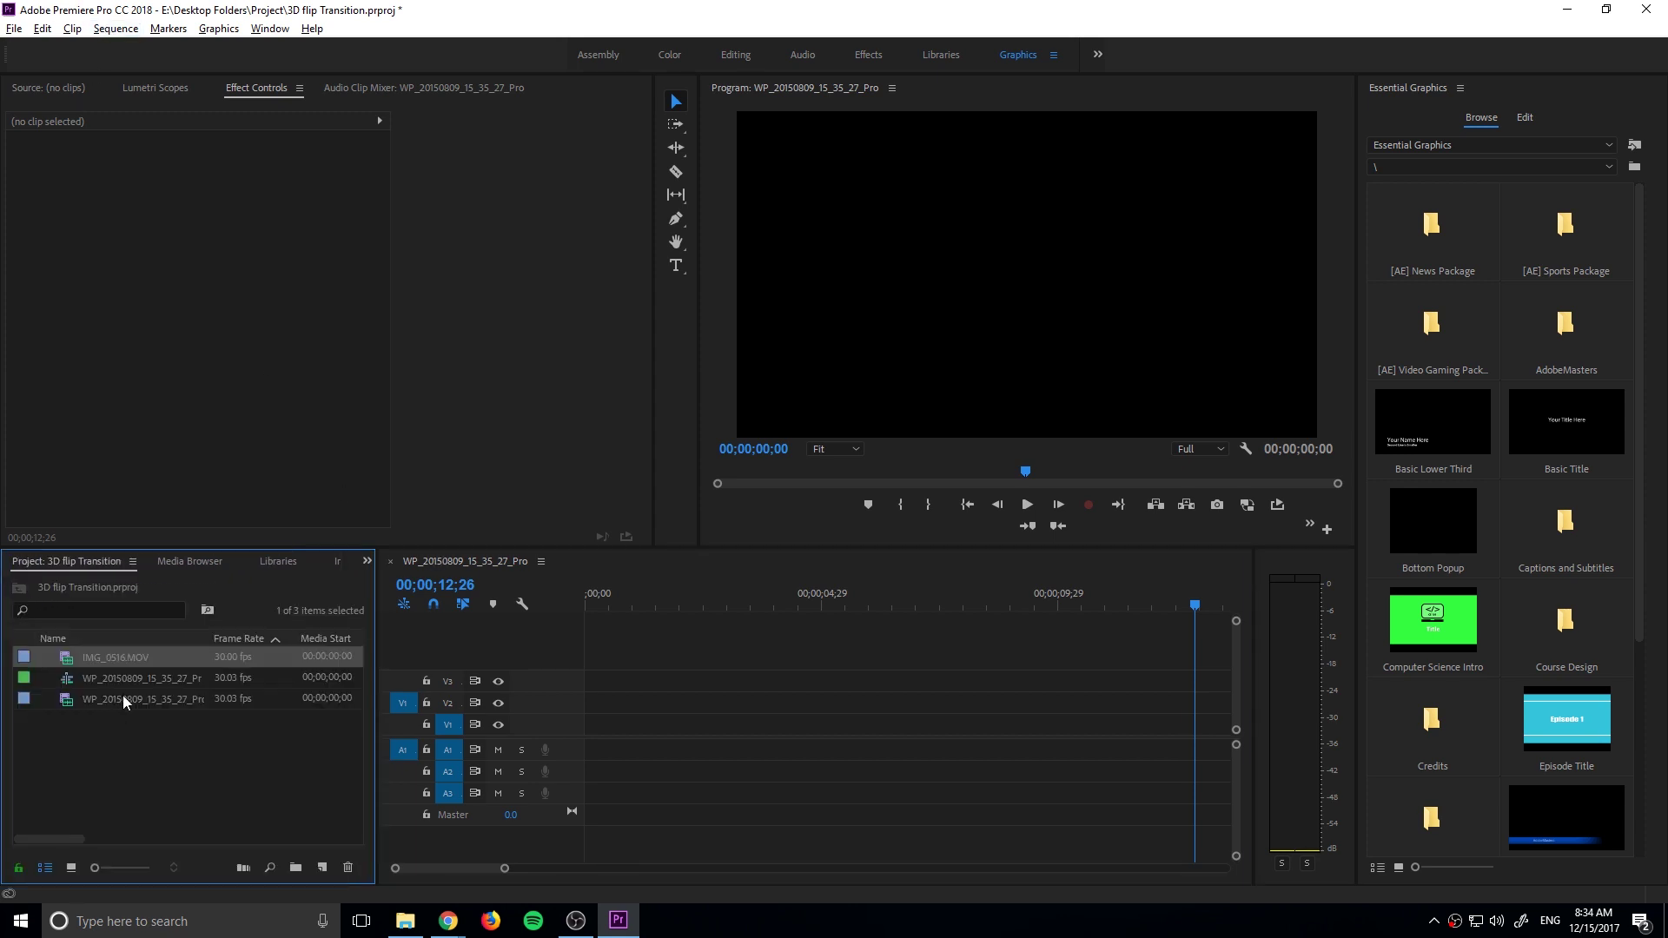
click(123, 699)
ctrl+click(138, 663)
drag(92, 664, 683, 774)
key(minus)
key(minus)
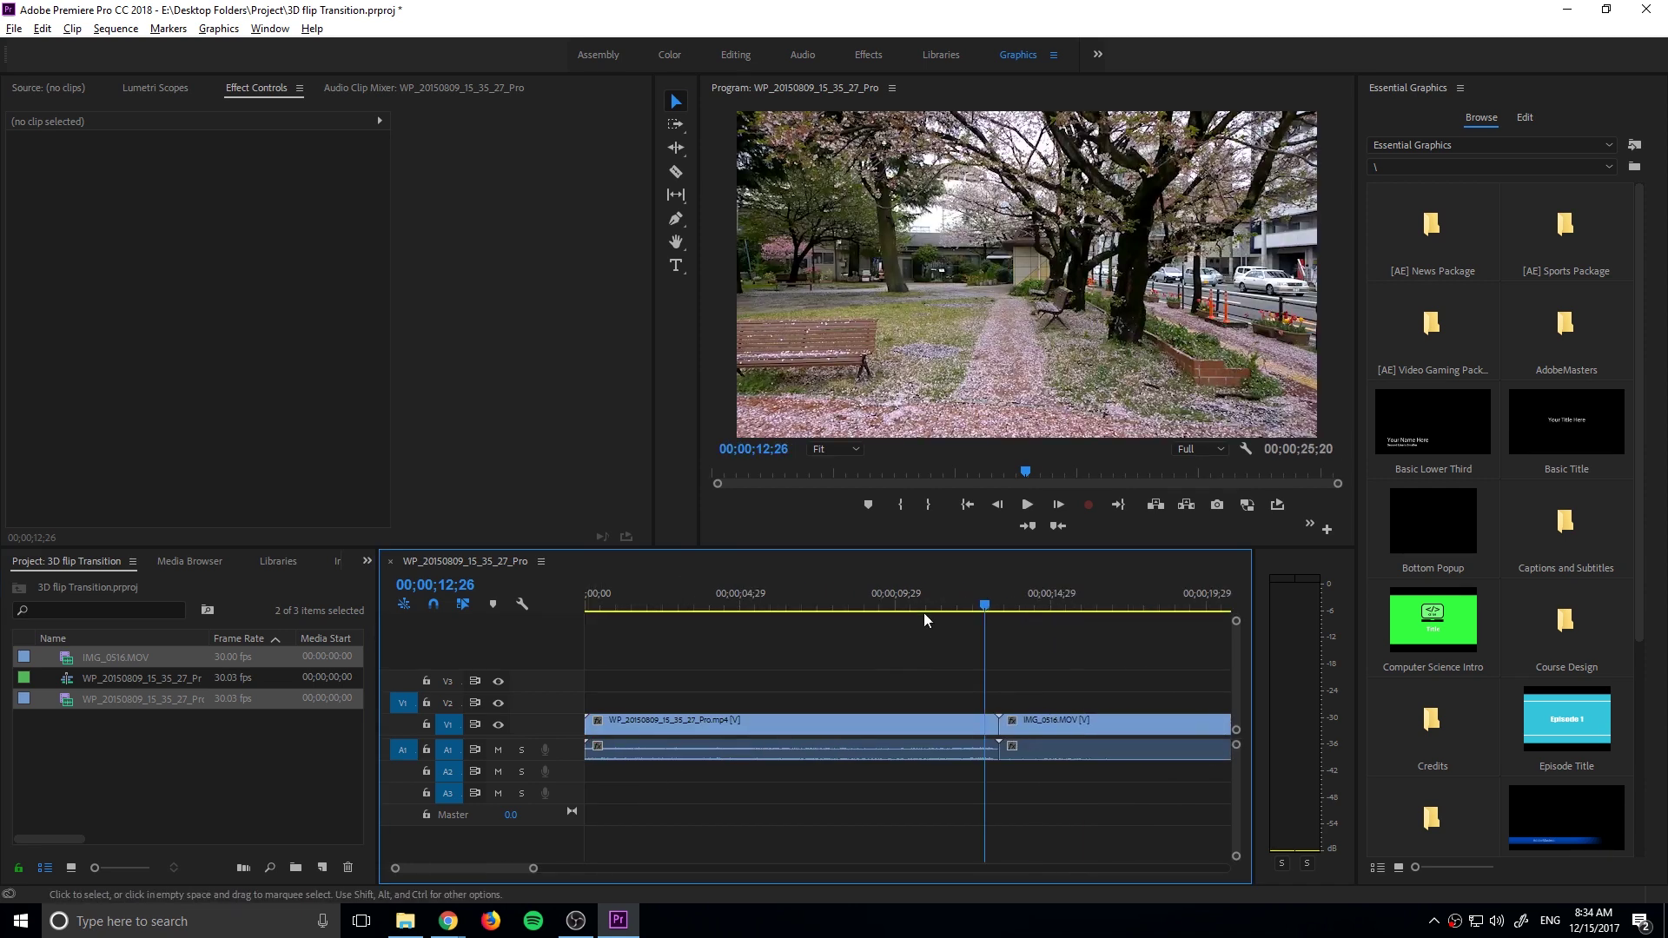
- Razor the park clip at a cut point and delete the unwanted middle segment
drag(928, 609, 897, 645)
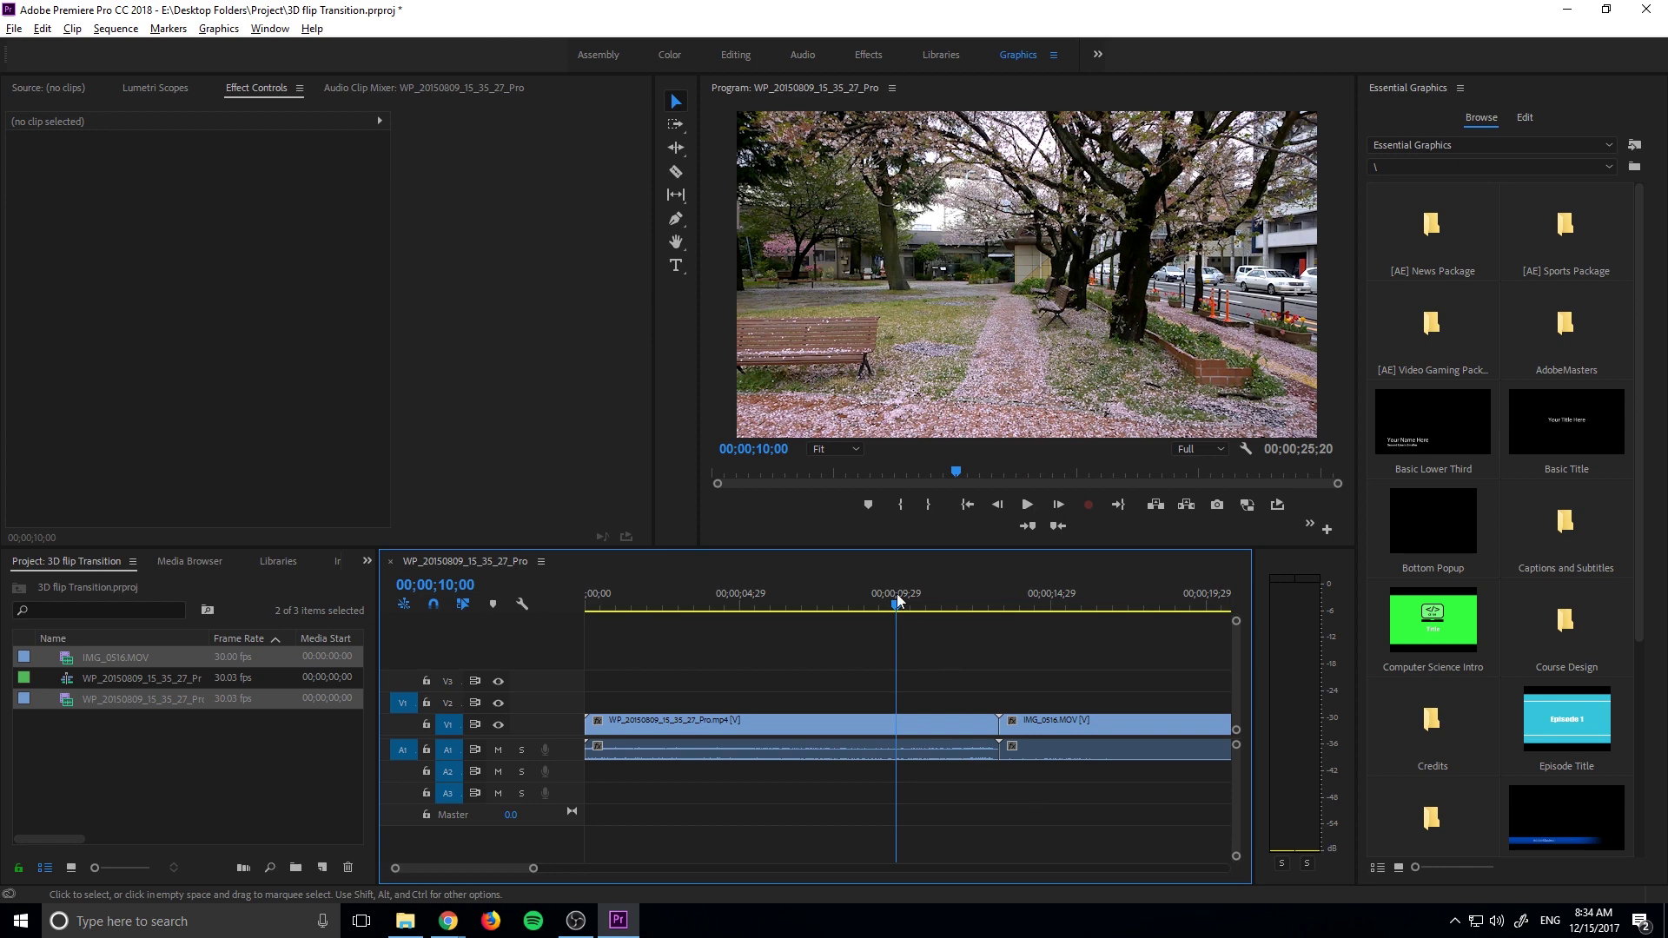
drag(894, 599, 788, 612)
key(c)
click(787, 722)
key(v)
click(815, 731)
key(Delete)
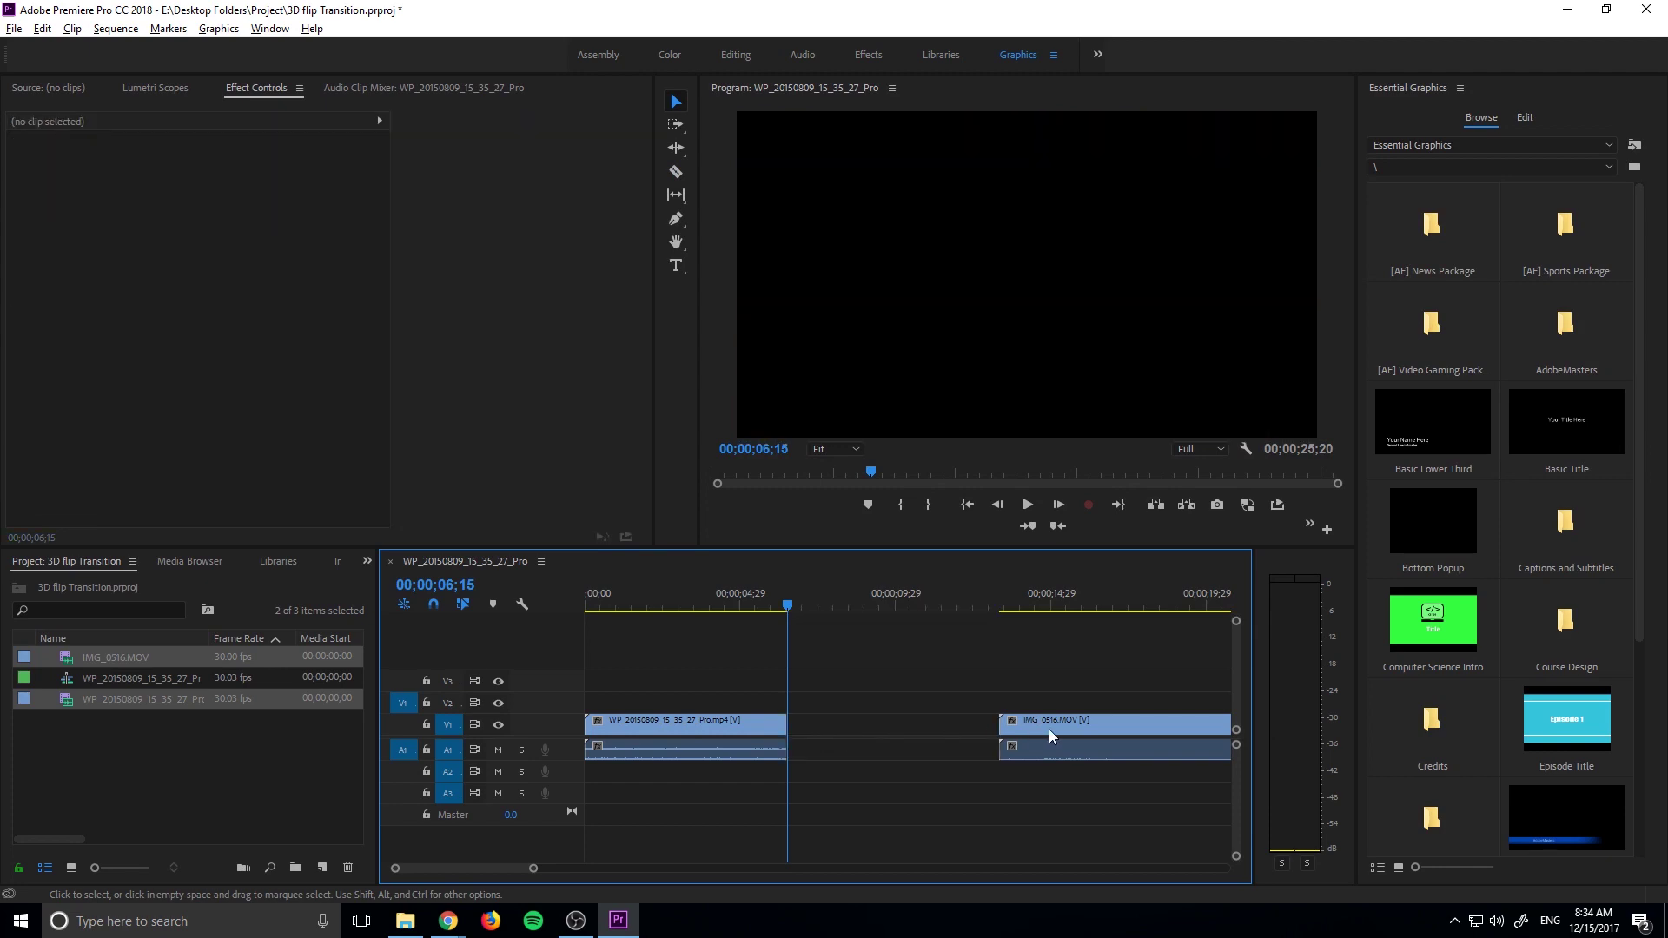
- Move IMG_0516.MOV left, trim its head, and butt it against the park clip ending at 06;15
drag(1053, 730, 853, 738)
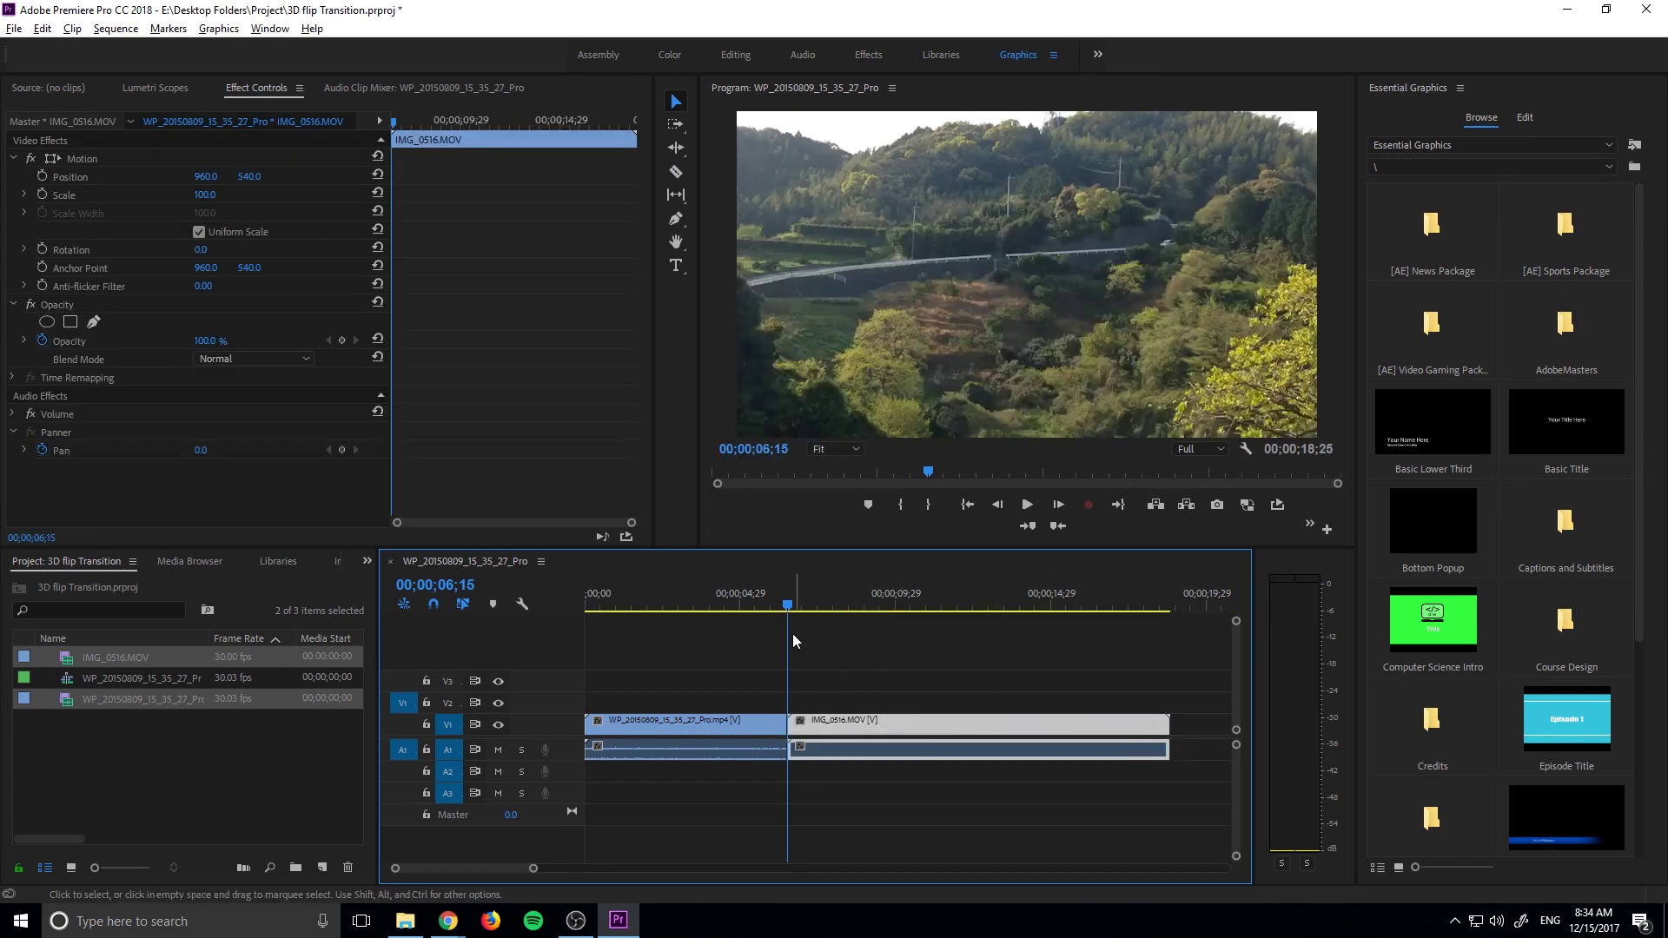
click(815, 608)
drag(815, 611, 840, 611)
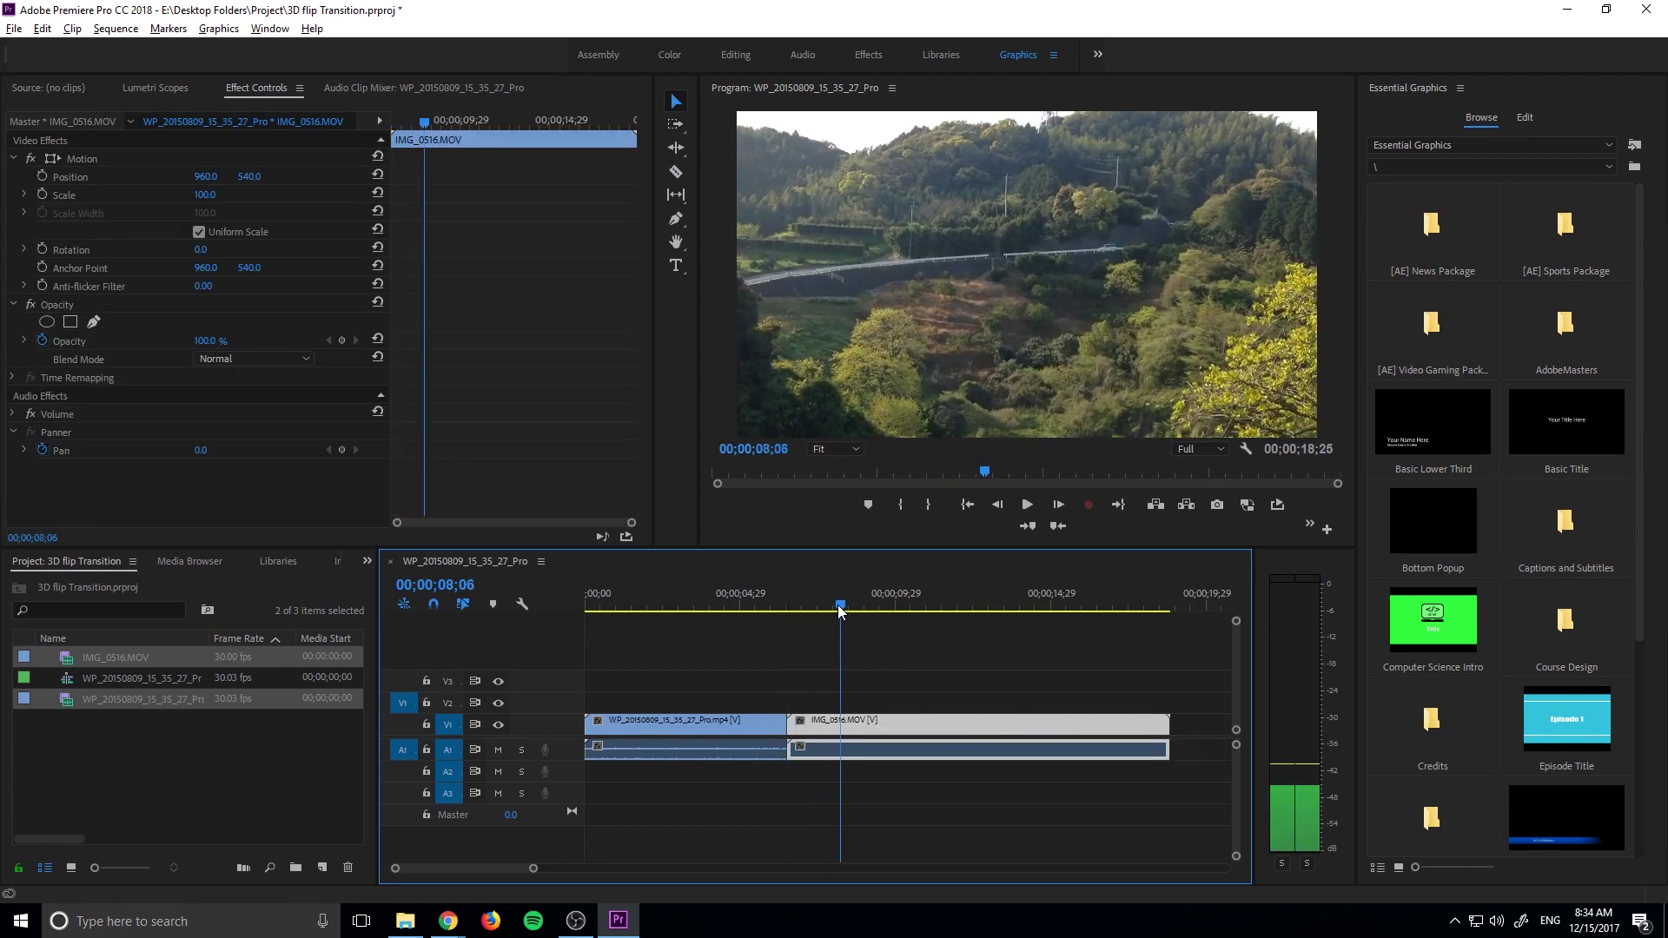
mouse_move(797, 723)
mouse_down()
mouse_move(846, 727)
mouse_move(815, 730)
mouse_up()
click(785, 594)
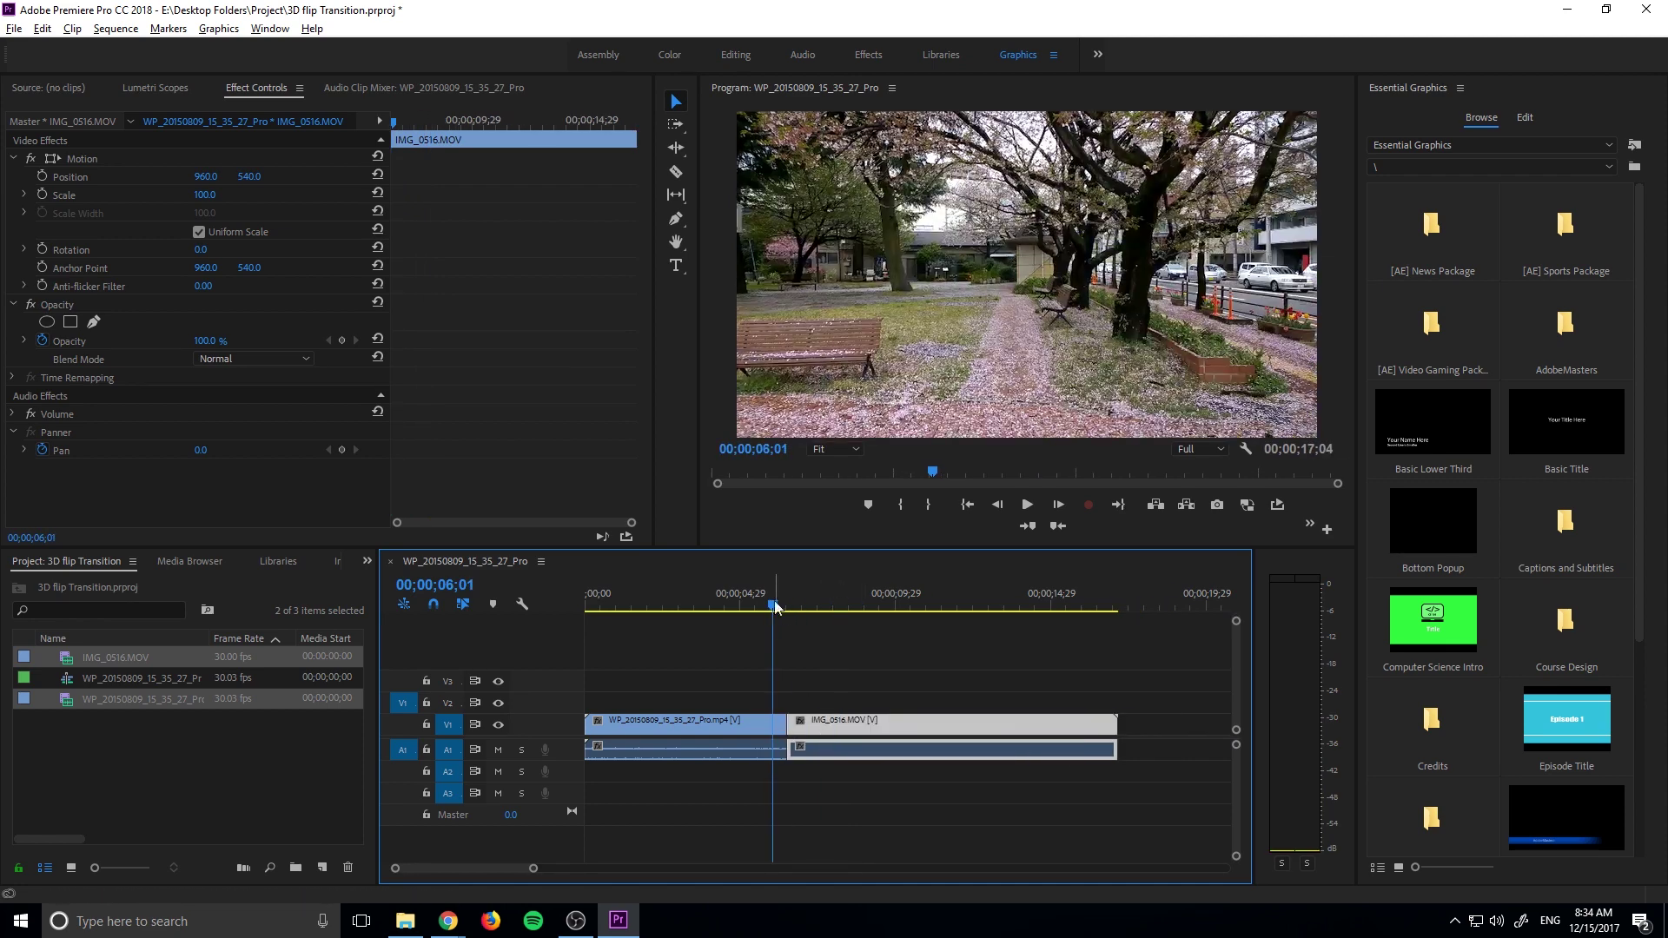
key(=)
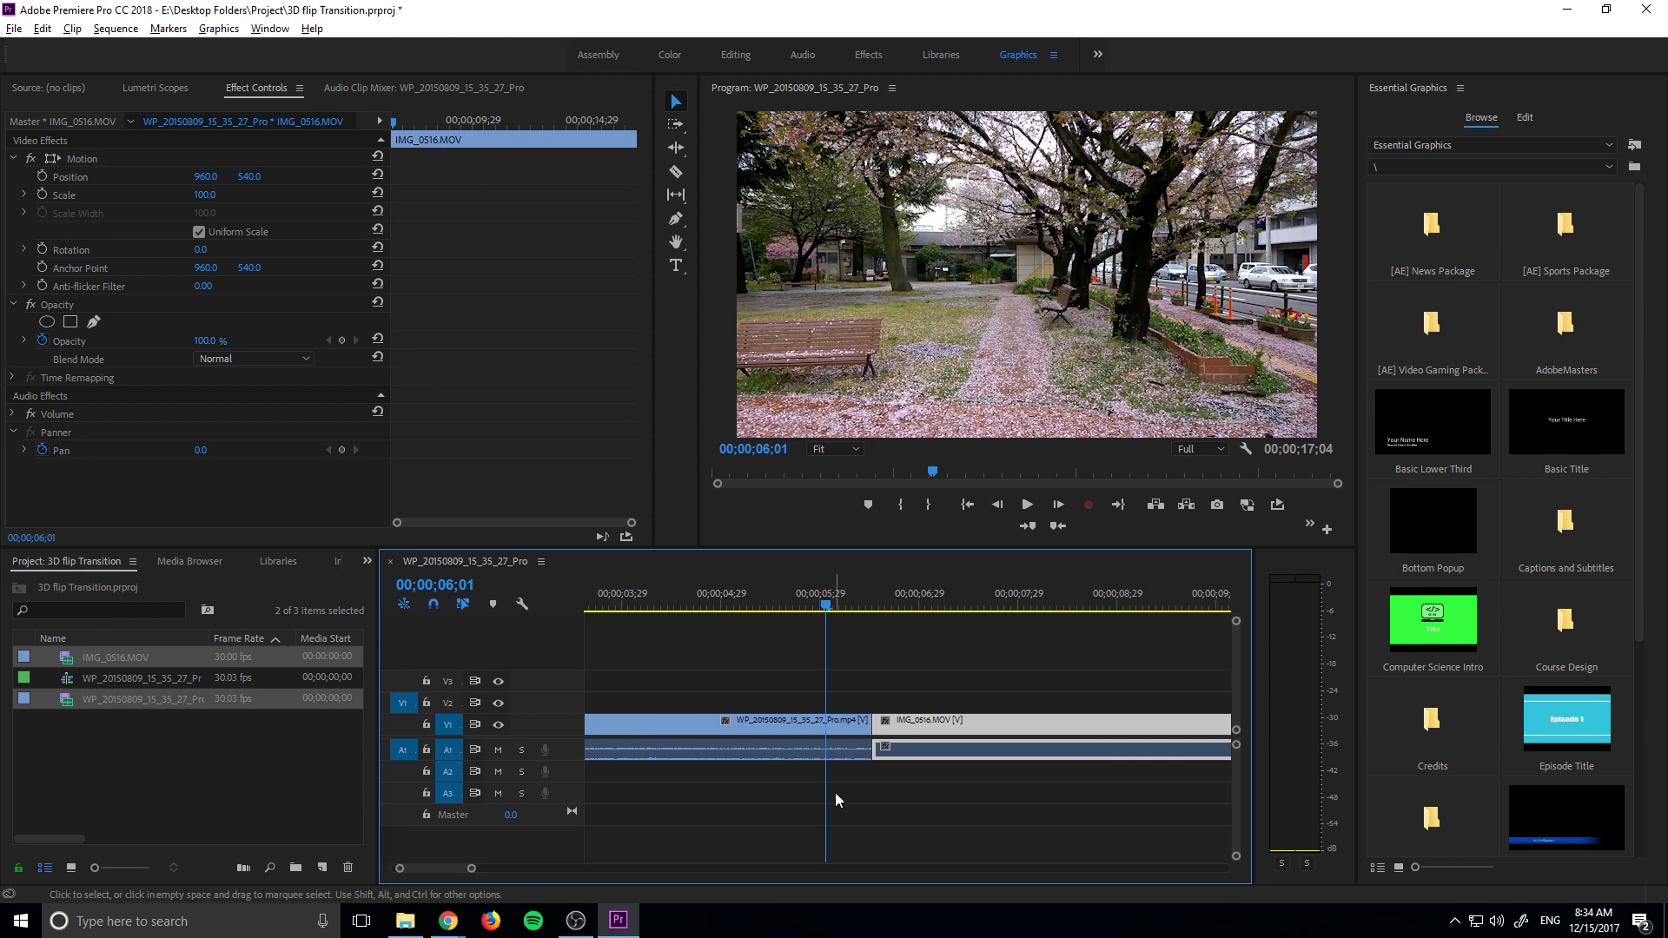
- Mute the A1 audio track and scrub across the cut
click(836, 792)
click(501, 748)
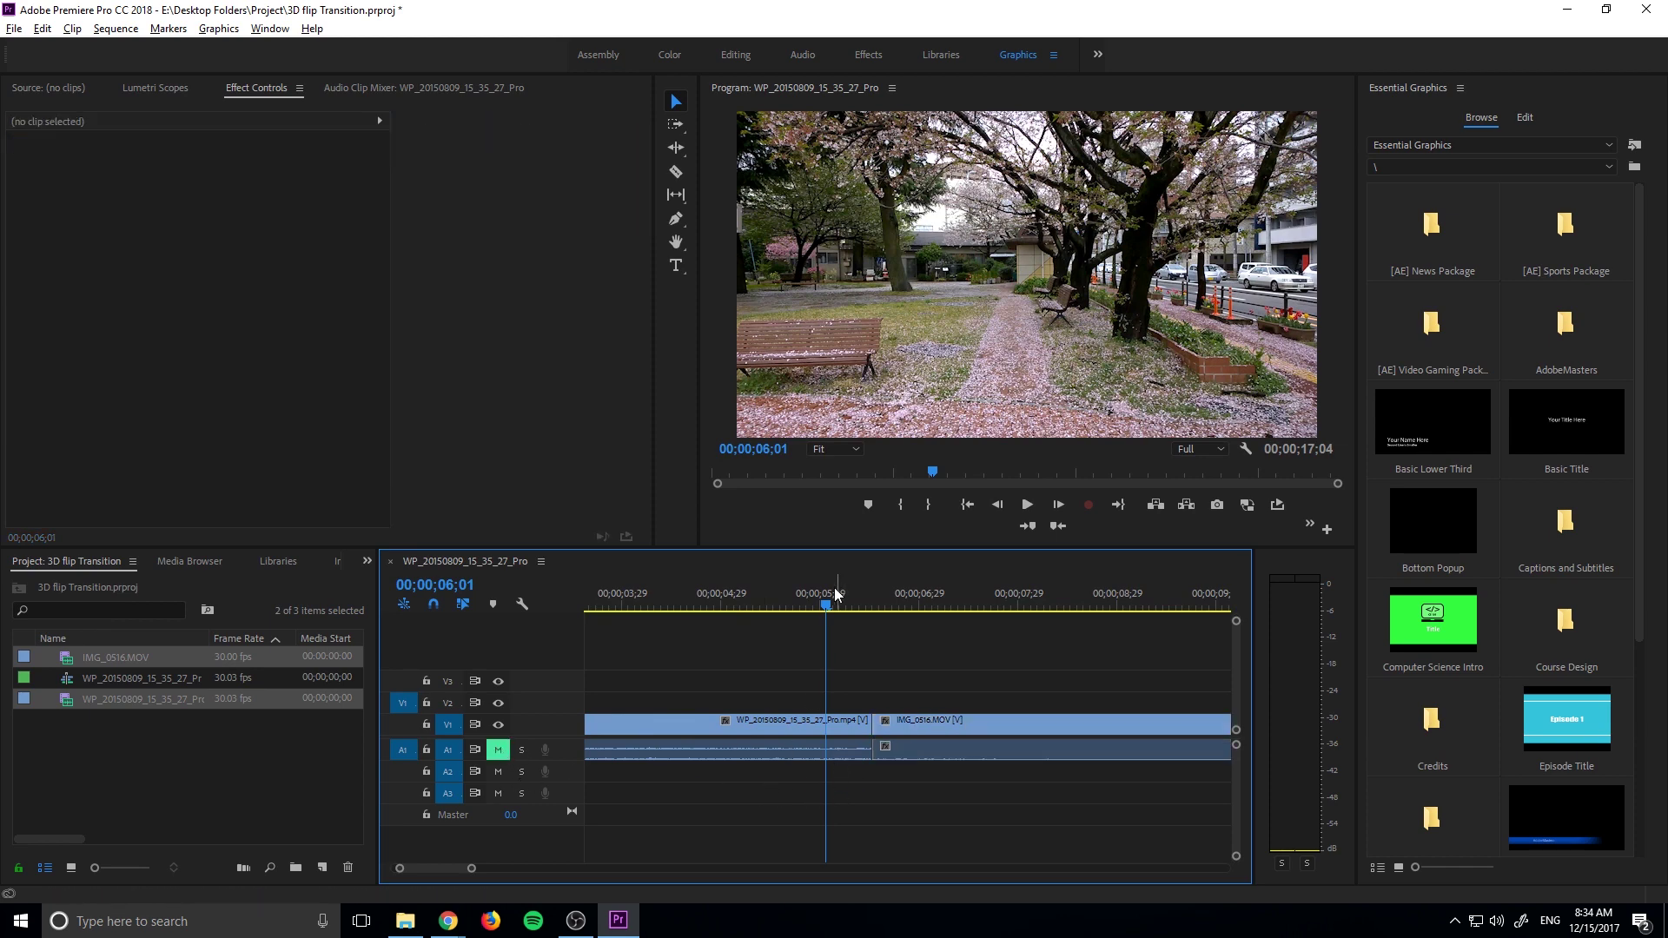
mouse_move(825, 609)
mouse_down()
mouse_move(893, 613)
mouse_move(796, 617)
mouse_move(842, 626)
mouse_up()
- Apply the Basic 3D effect from the Effects panel to the park clip on V1
click(367, 561)
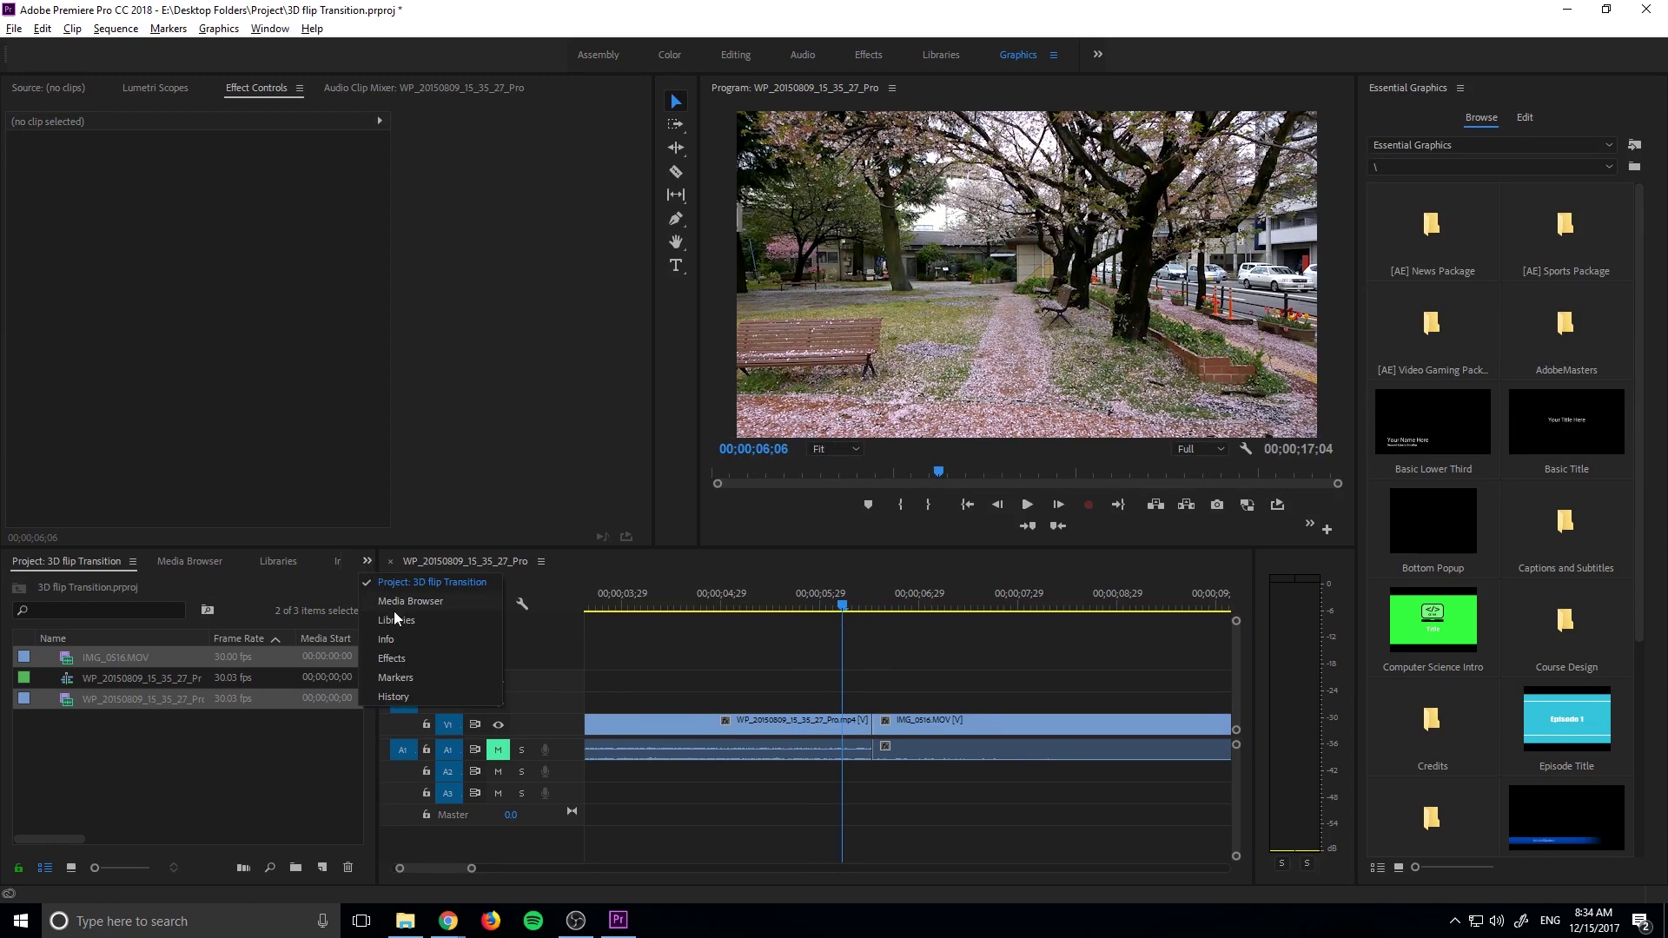
click(391, 659)
click(12, 584)
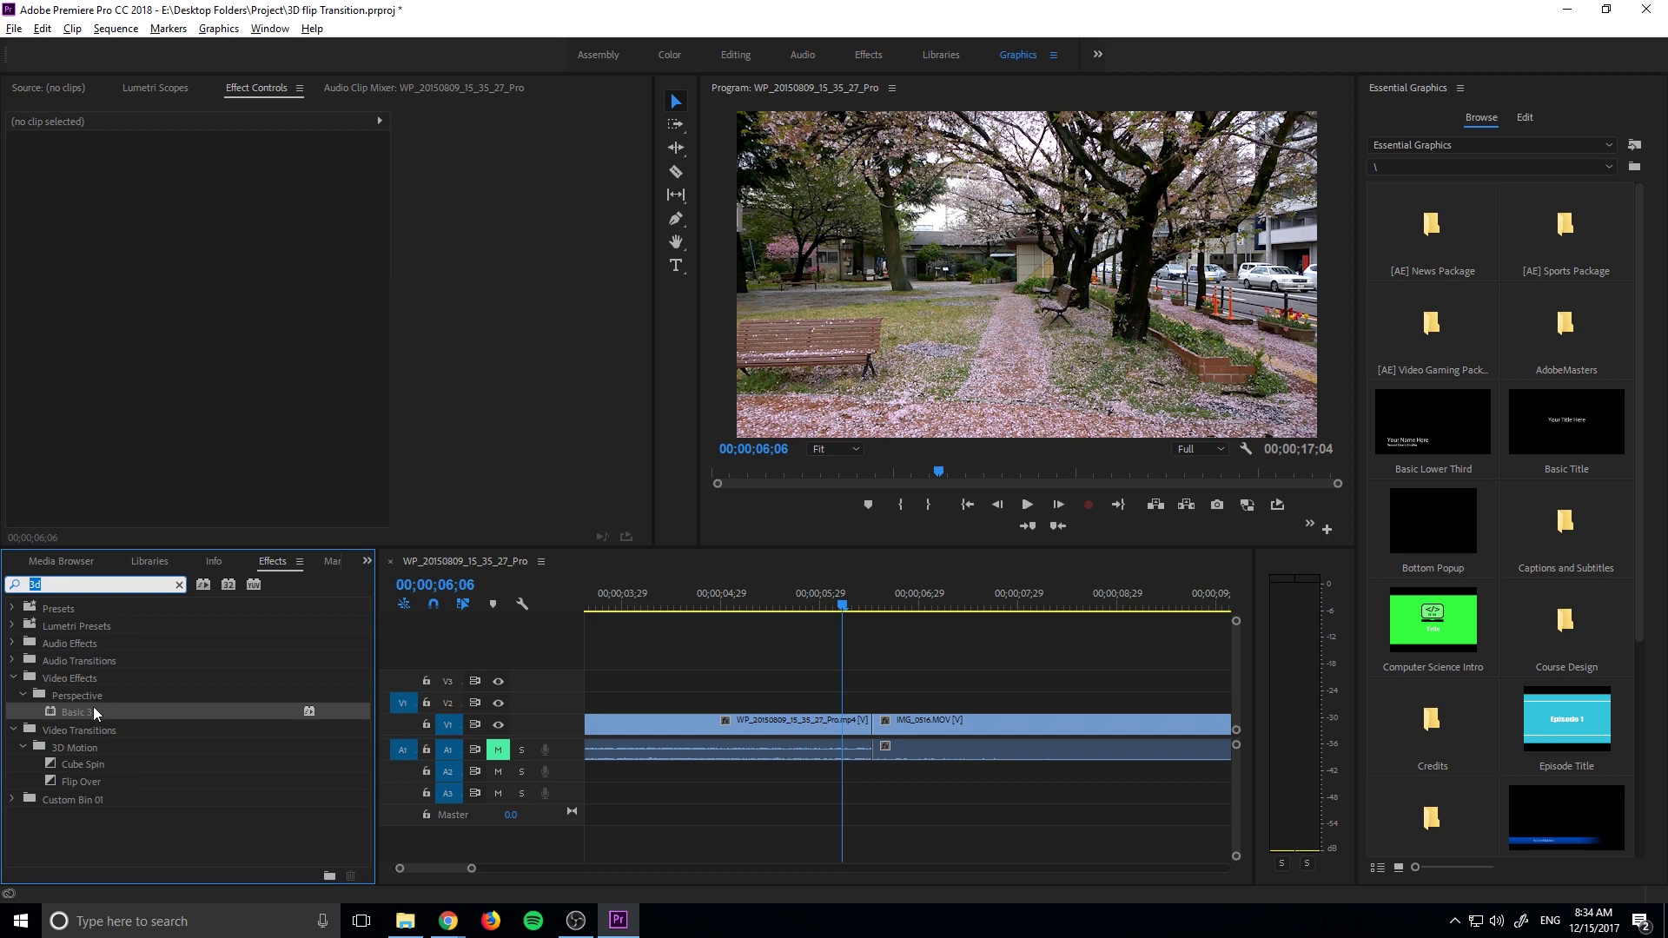
drag(91, 706, 812, 730)
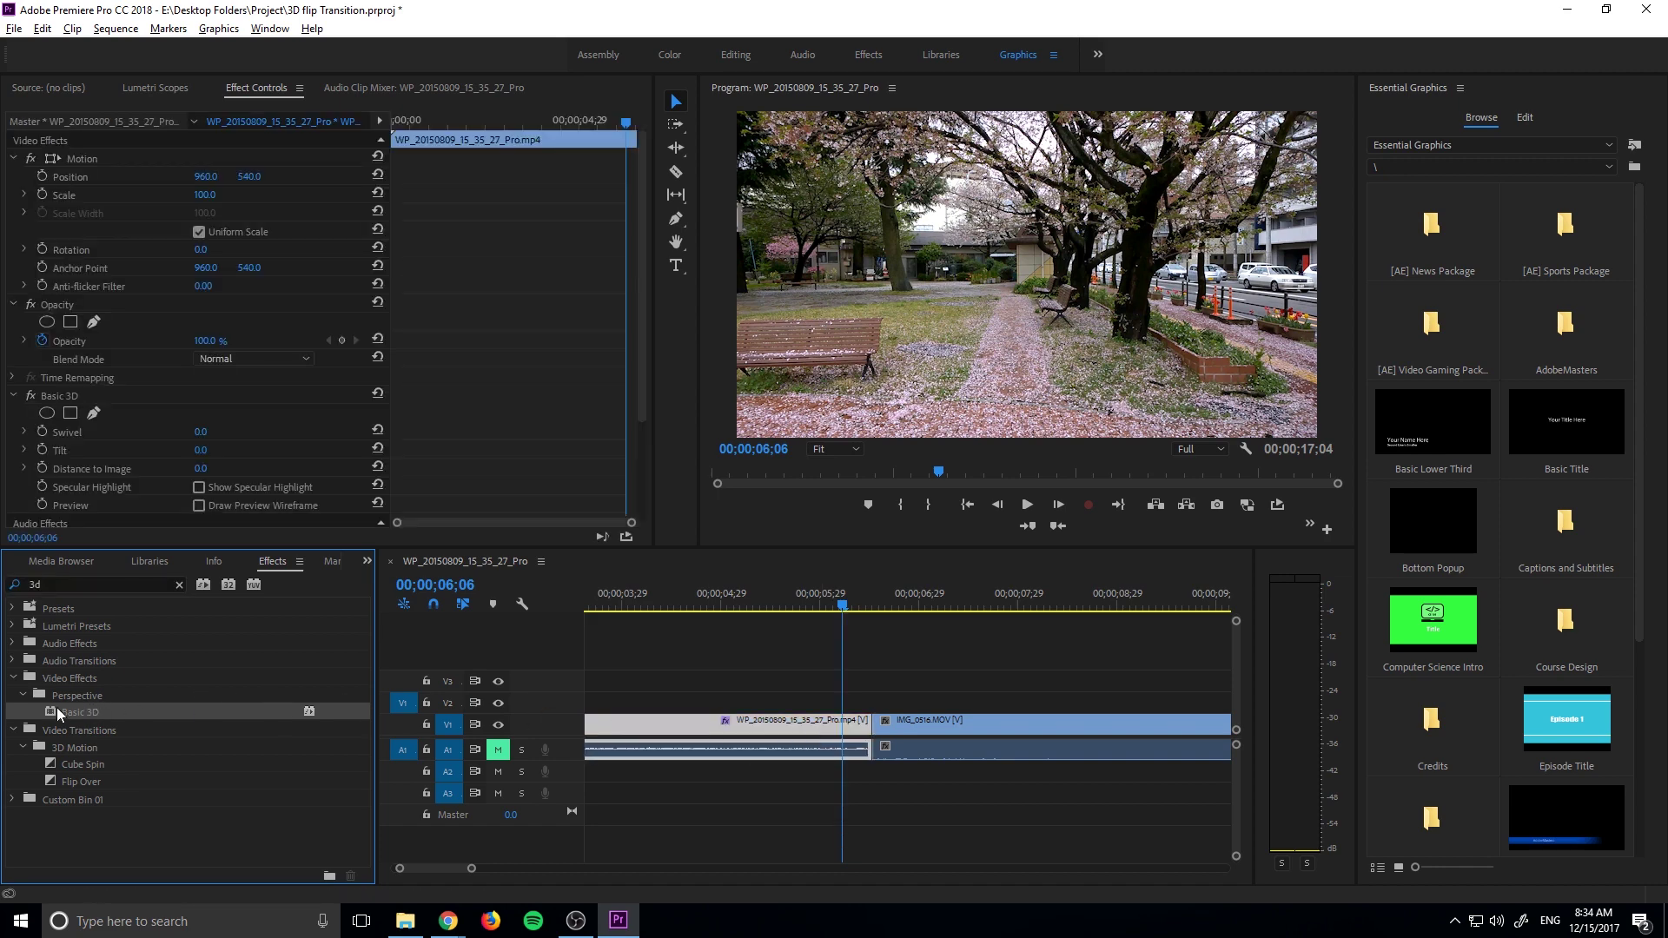
click(993, 746)
click(879, 664)
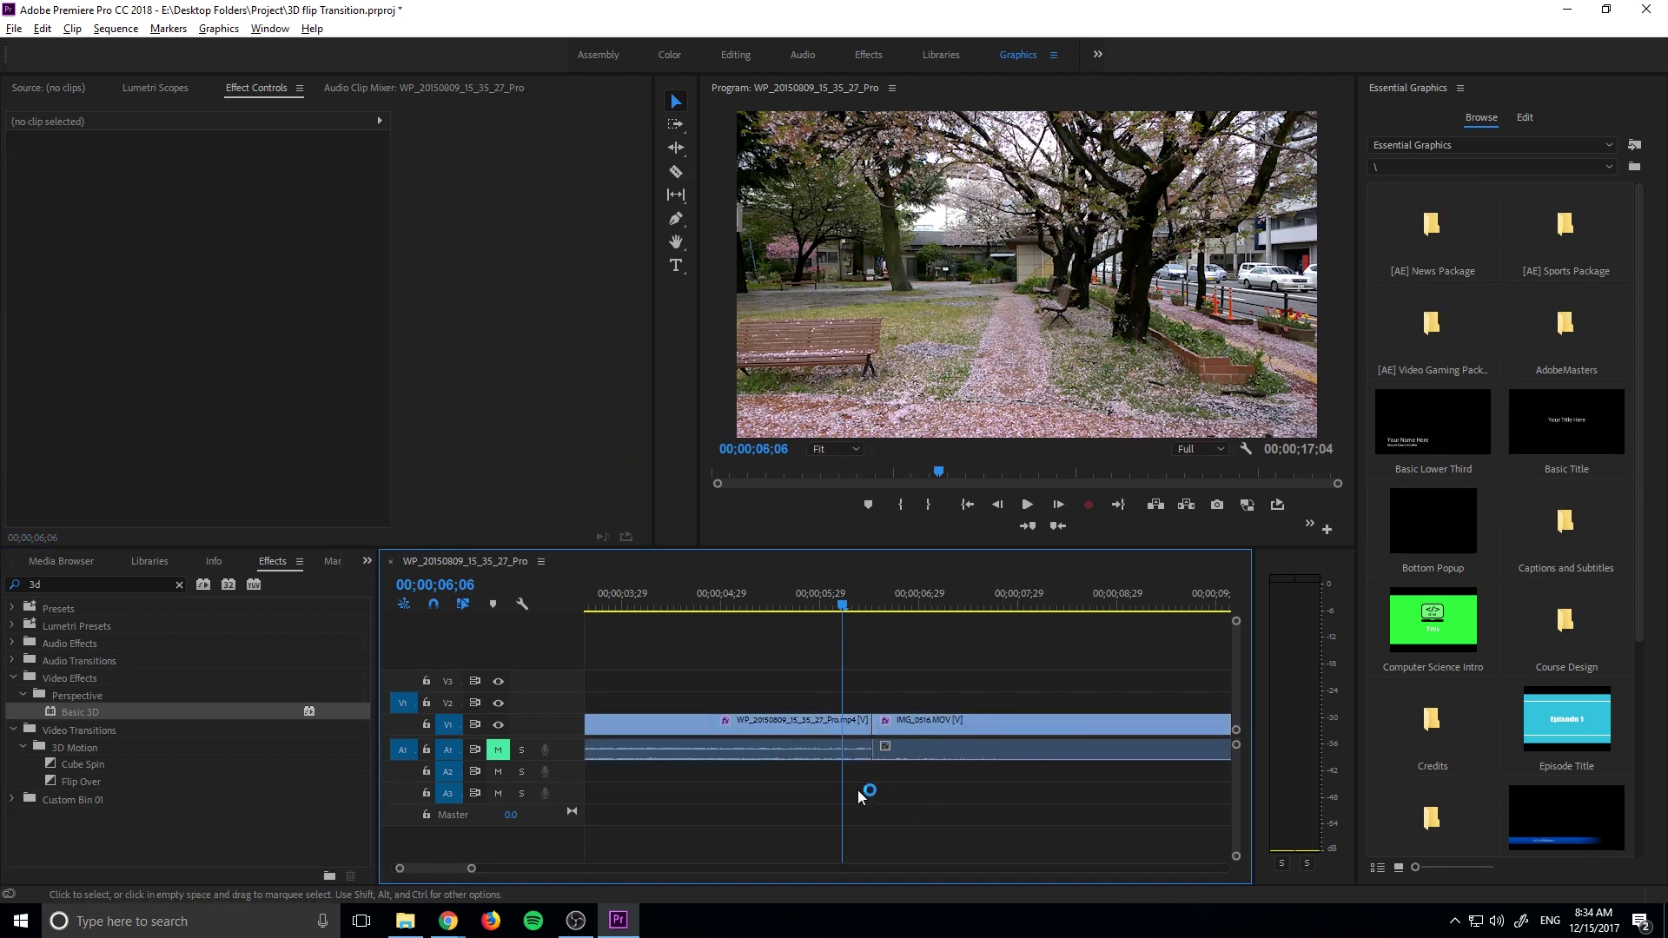
key(equal)
key(equal)
key(equal)
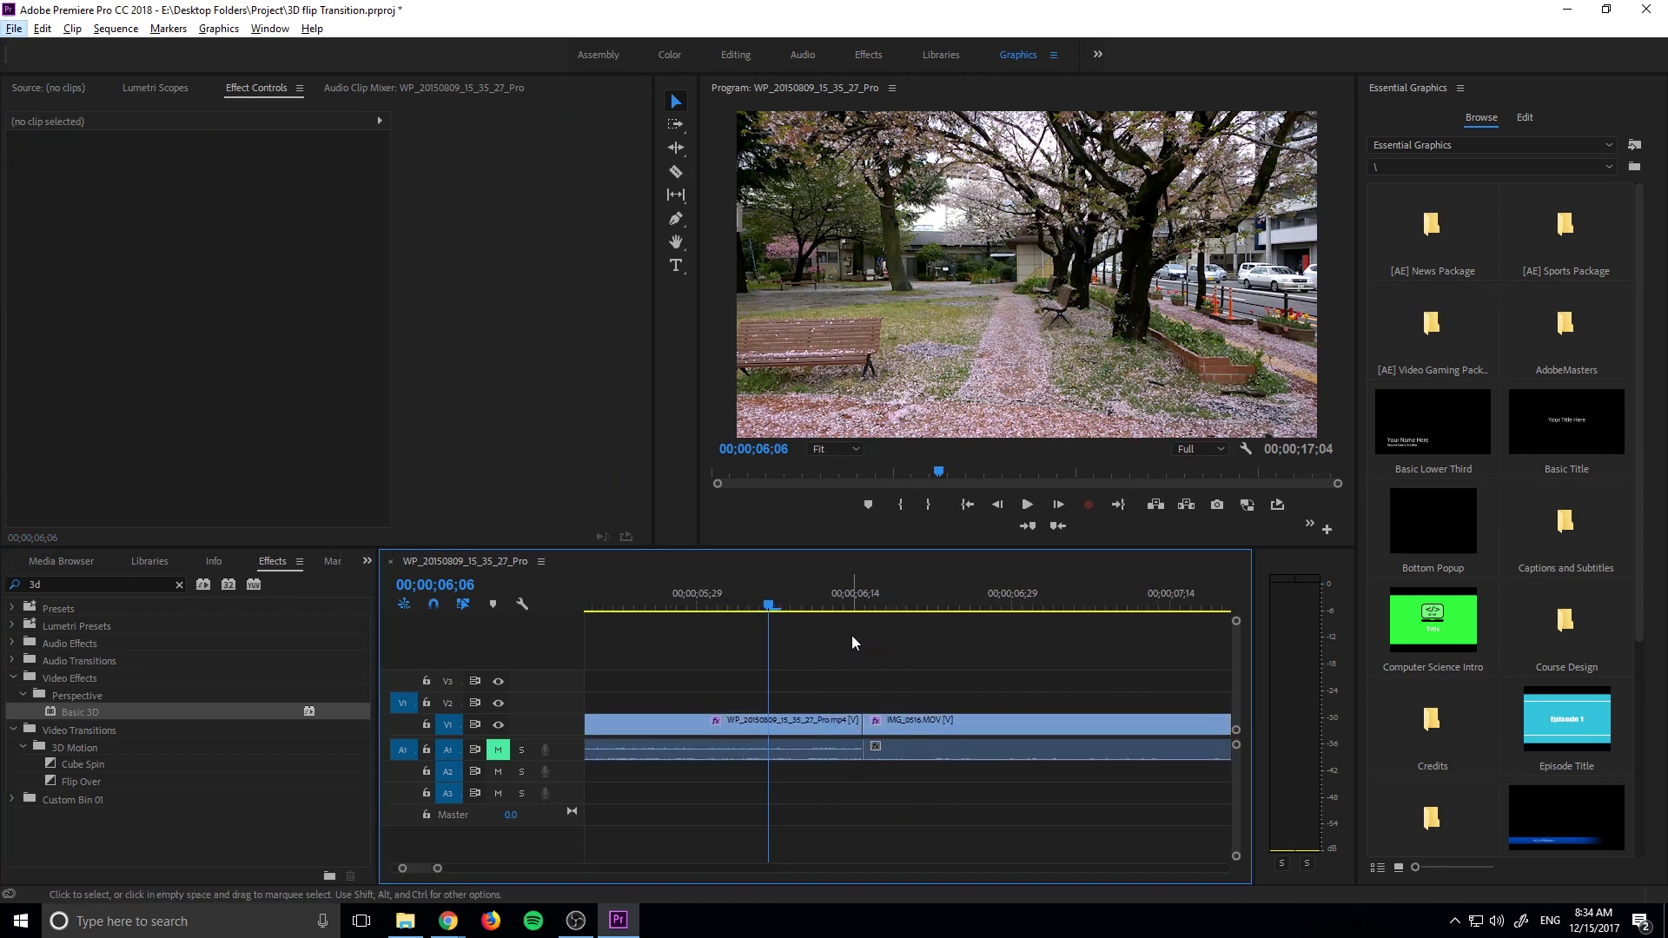
drag(824, 601, 862, 618)
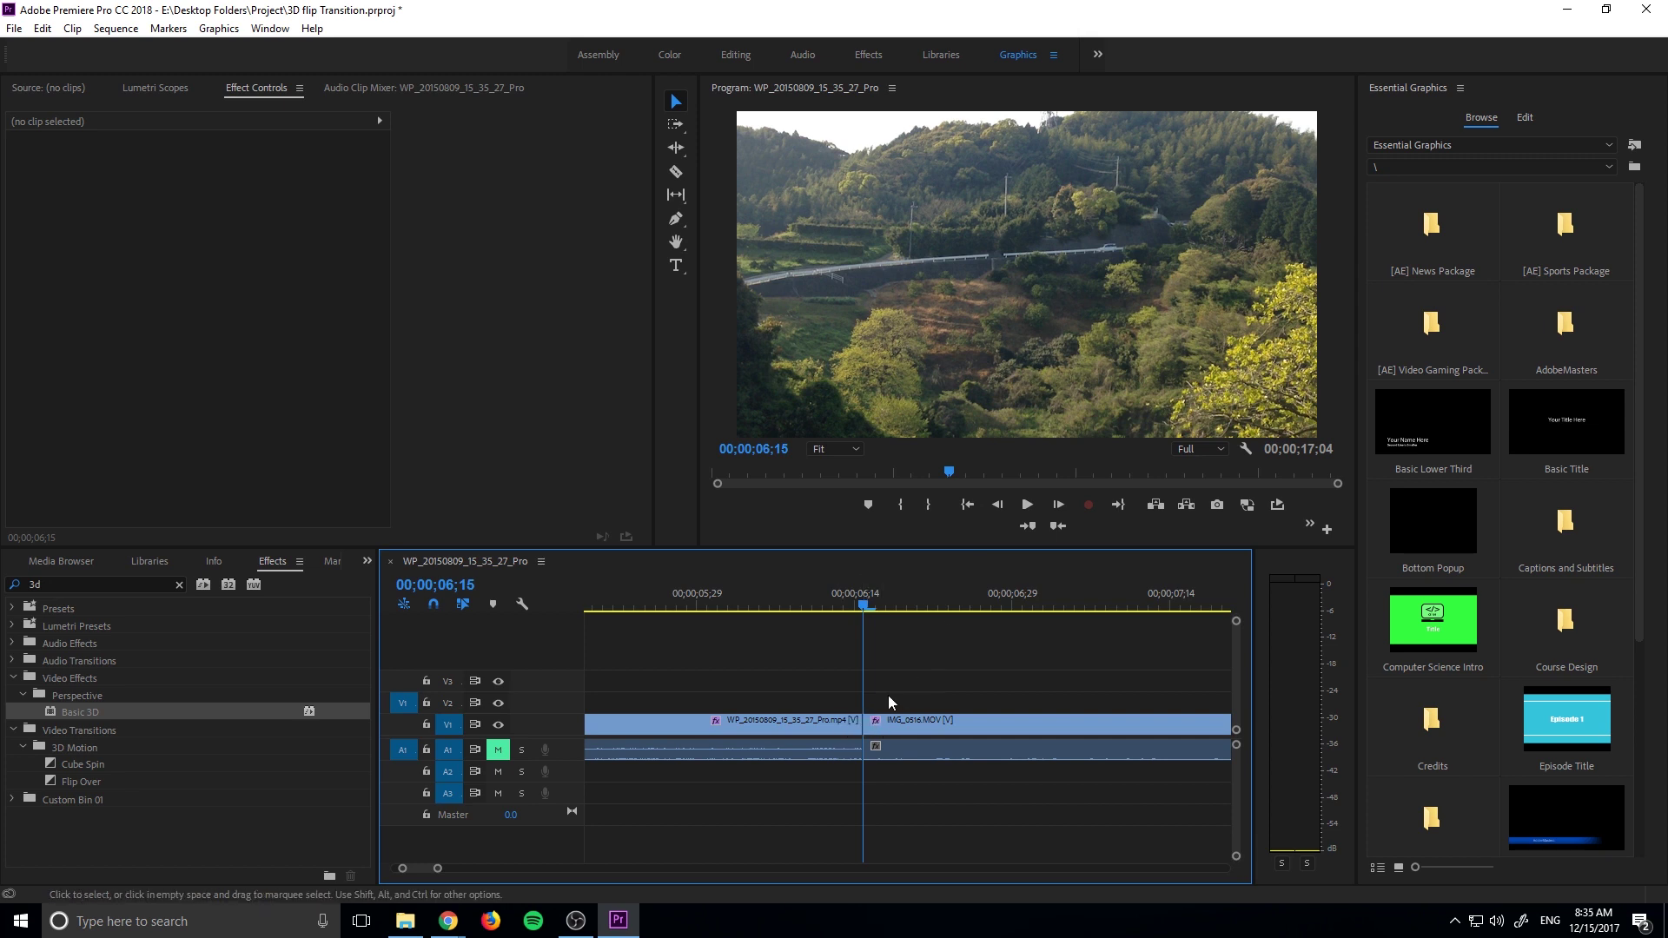
click(998, 504)
click(997, 505)
click(997, 505)
click(998, 505)
click(997, 504)
click(997, 505)
click(997, 505)
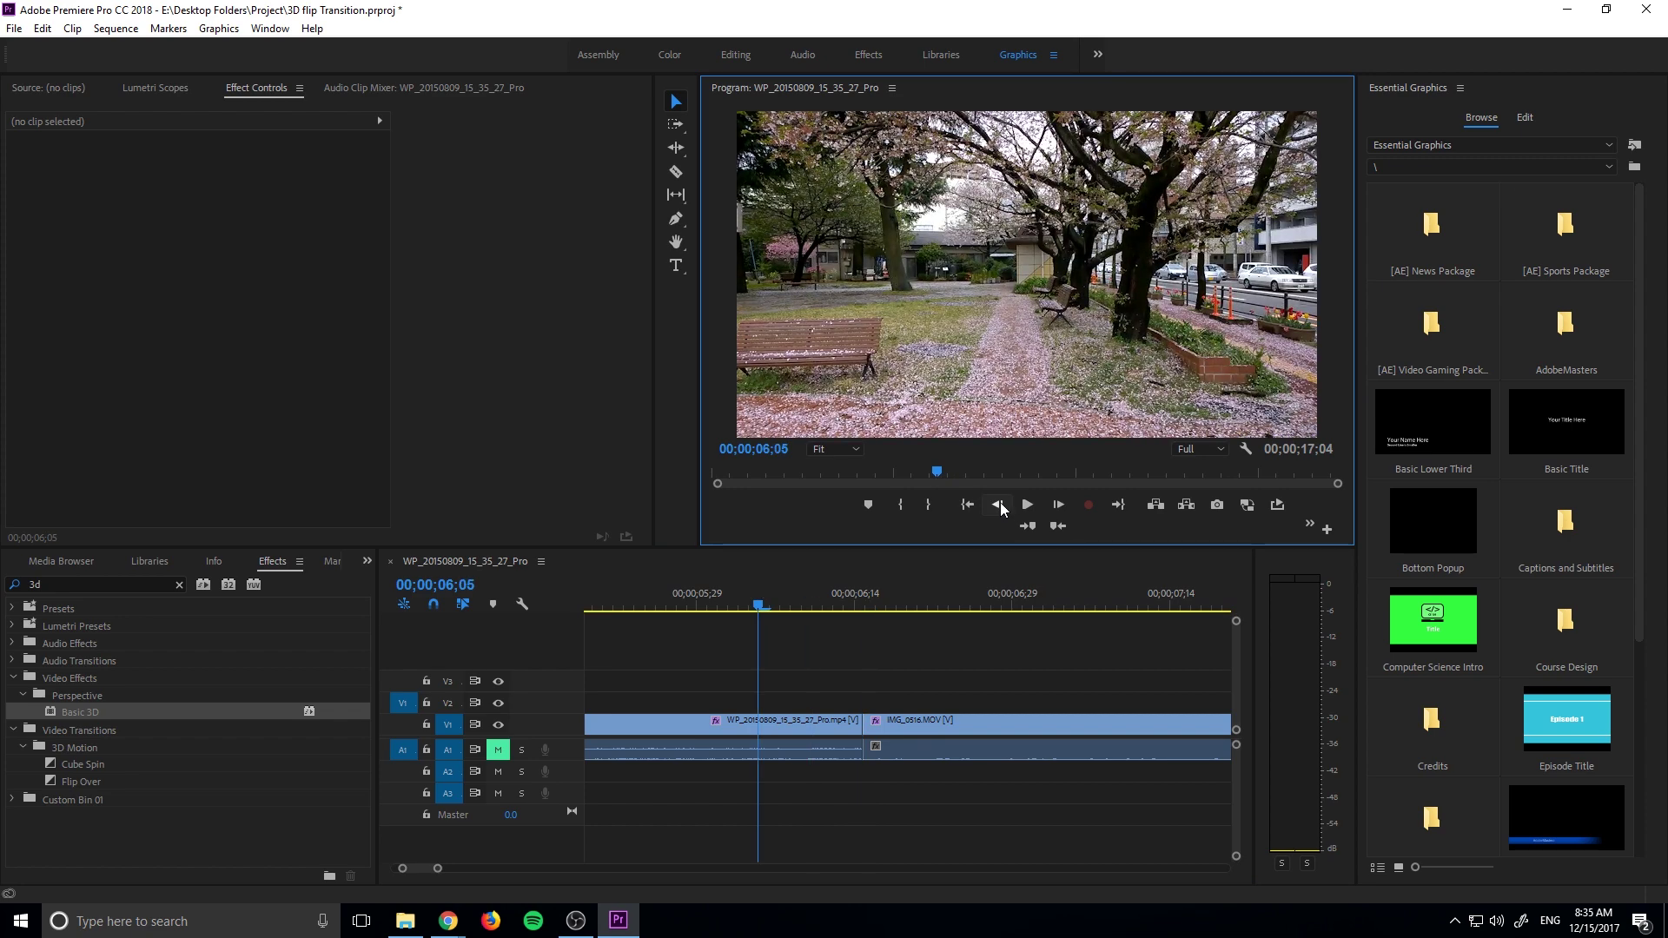
key(space)
key(space)
click(999, 505)
click(1060, 504)
click(999, 506)
click(999, 506)
click(998, 506)
click(998, 506)
click(998, 506)
click(998, 506)
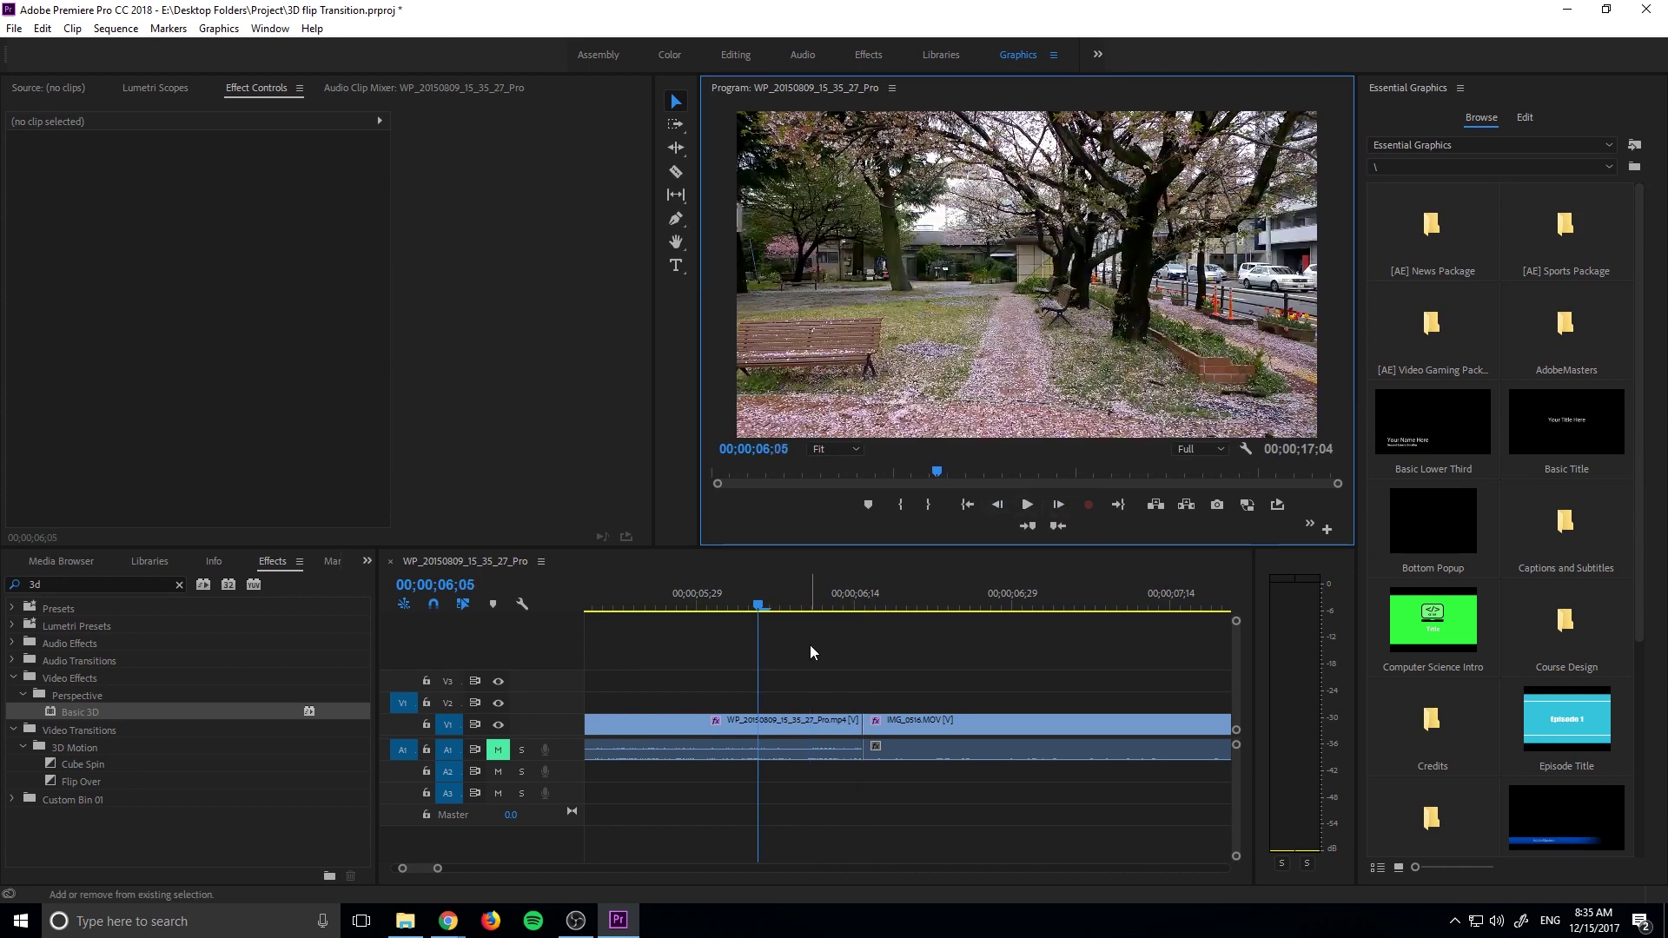
- Keyframe the park clip's Basic 3D Swivel at 06;05, then set Swivel to 90 near the cut
click(782, 723)
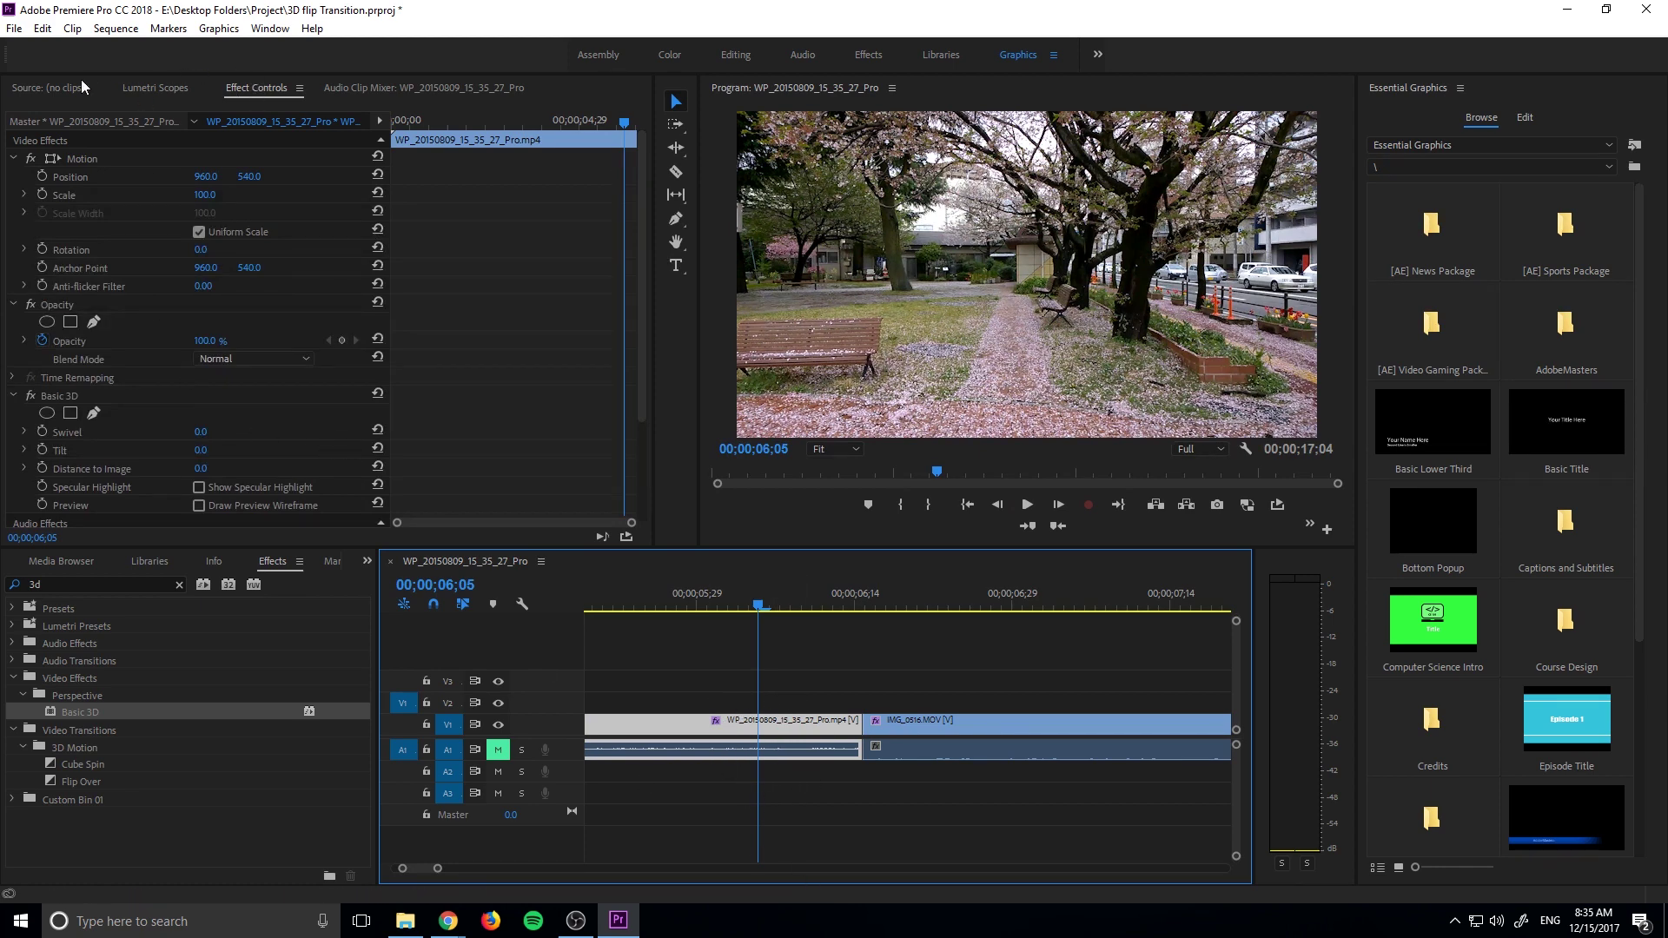
scroll(130, 295, down, 3)
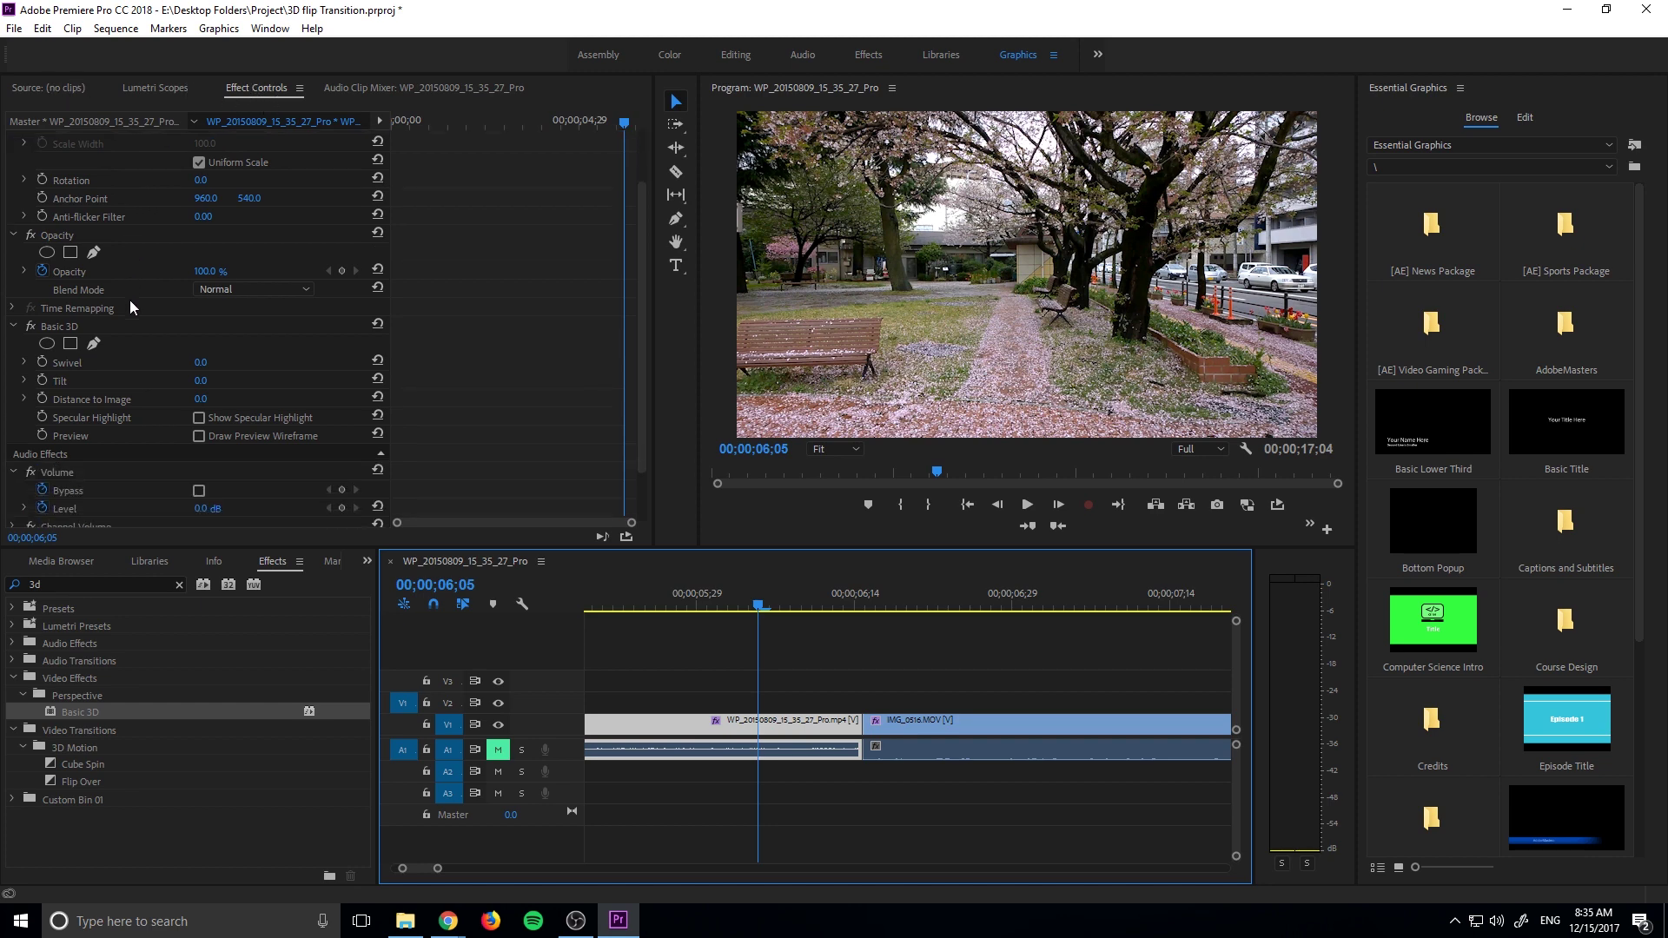
click(53, 305)
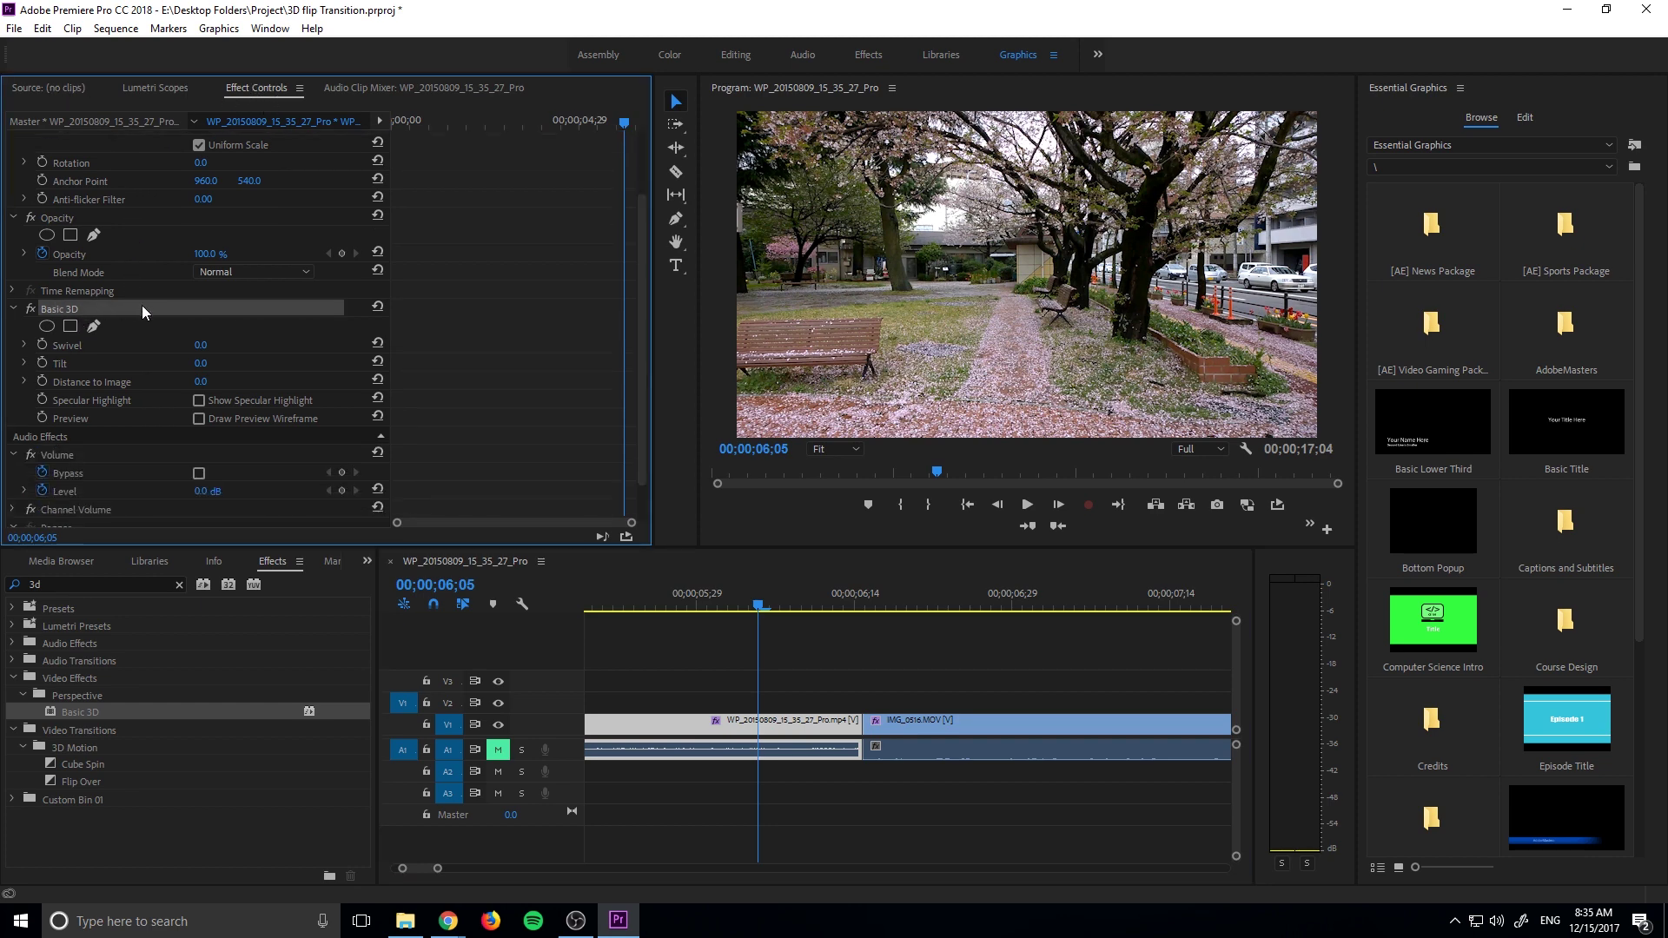
click(43, 345)
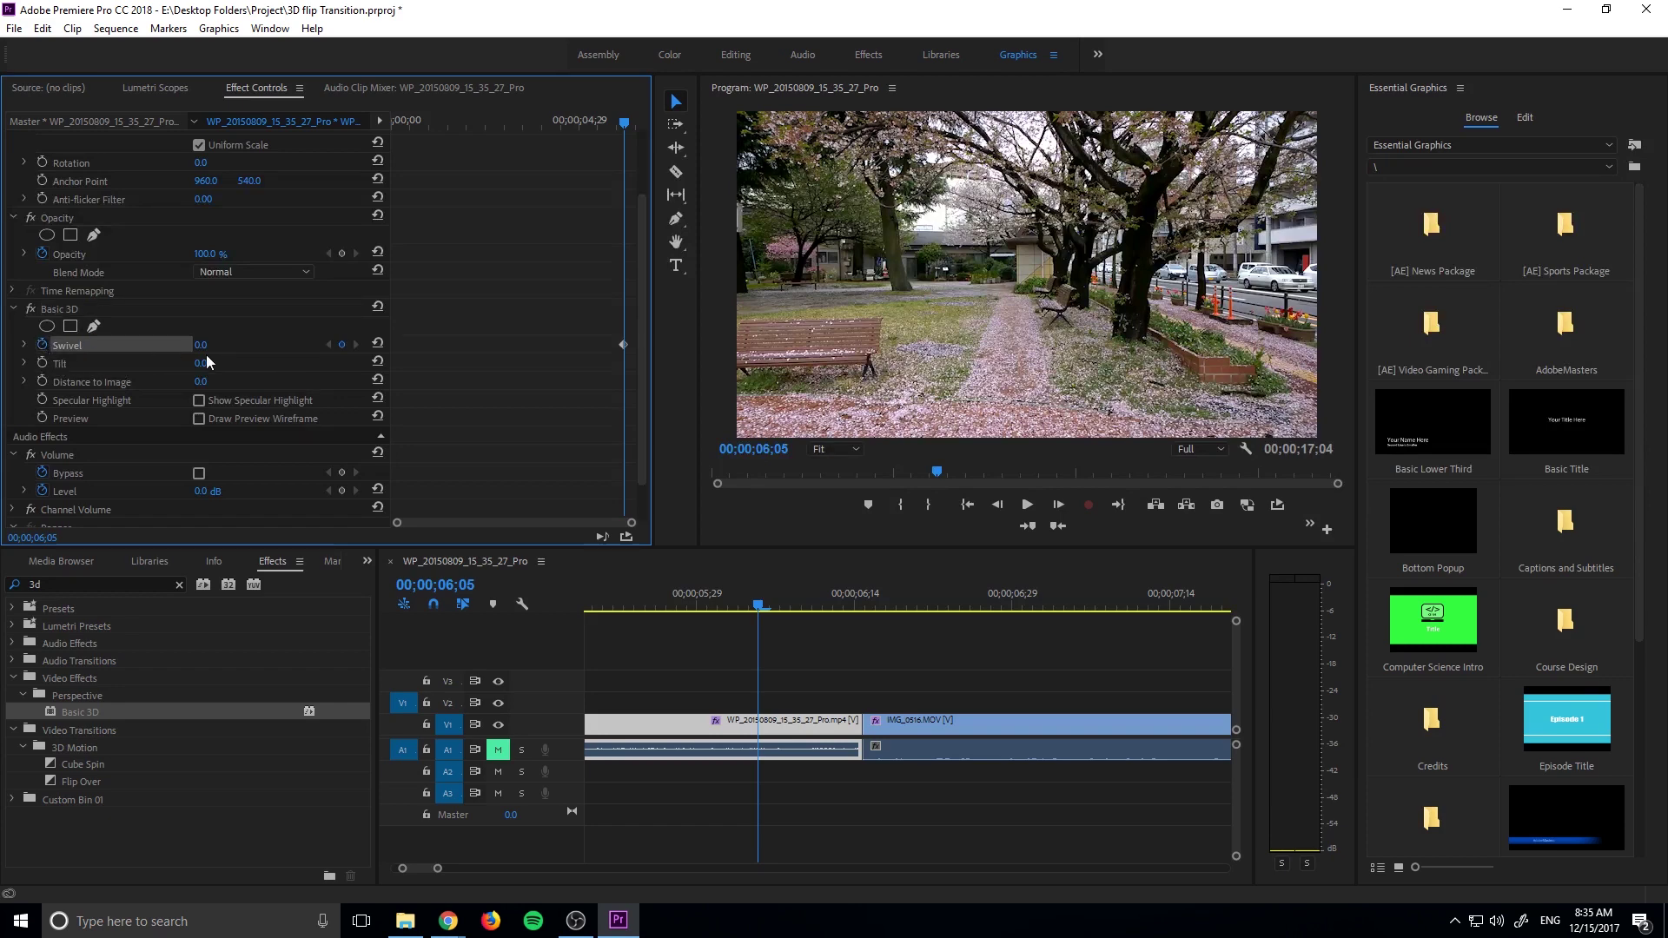
drag(760, 605, 867, 607)
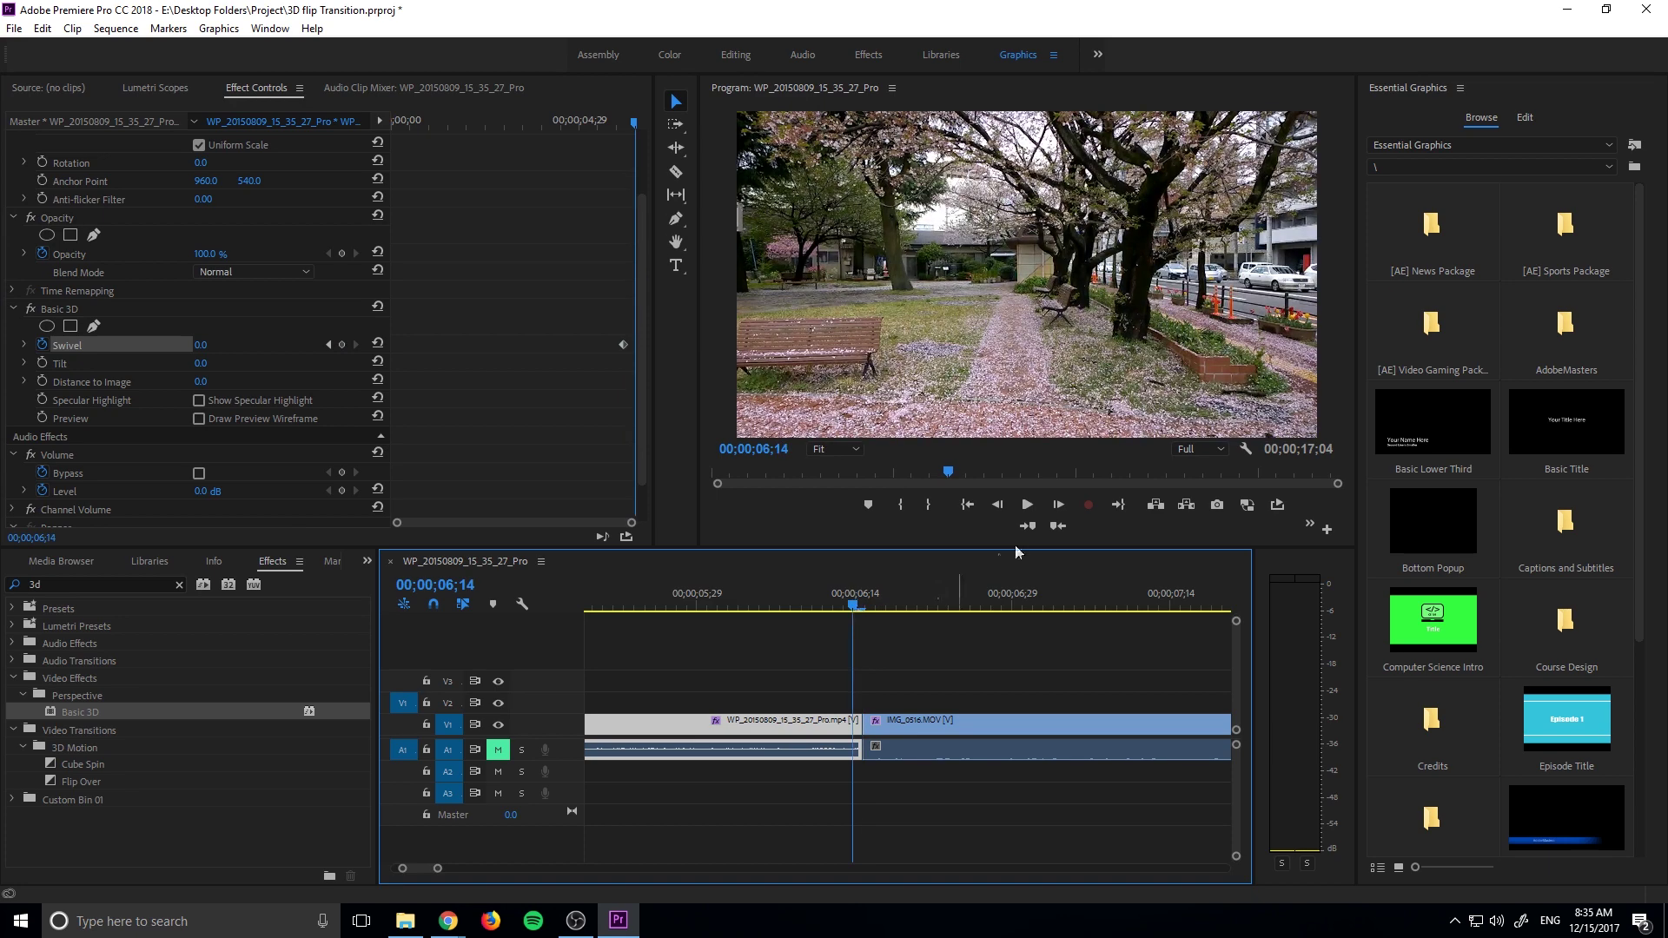
click(1056, 504)
click(202, 345)
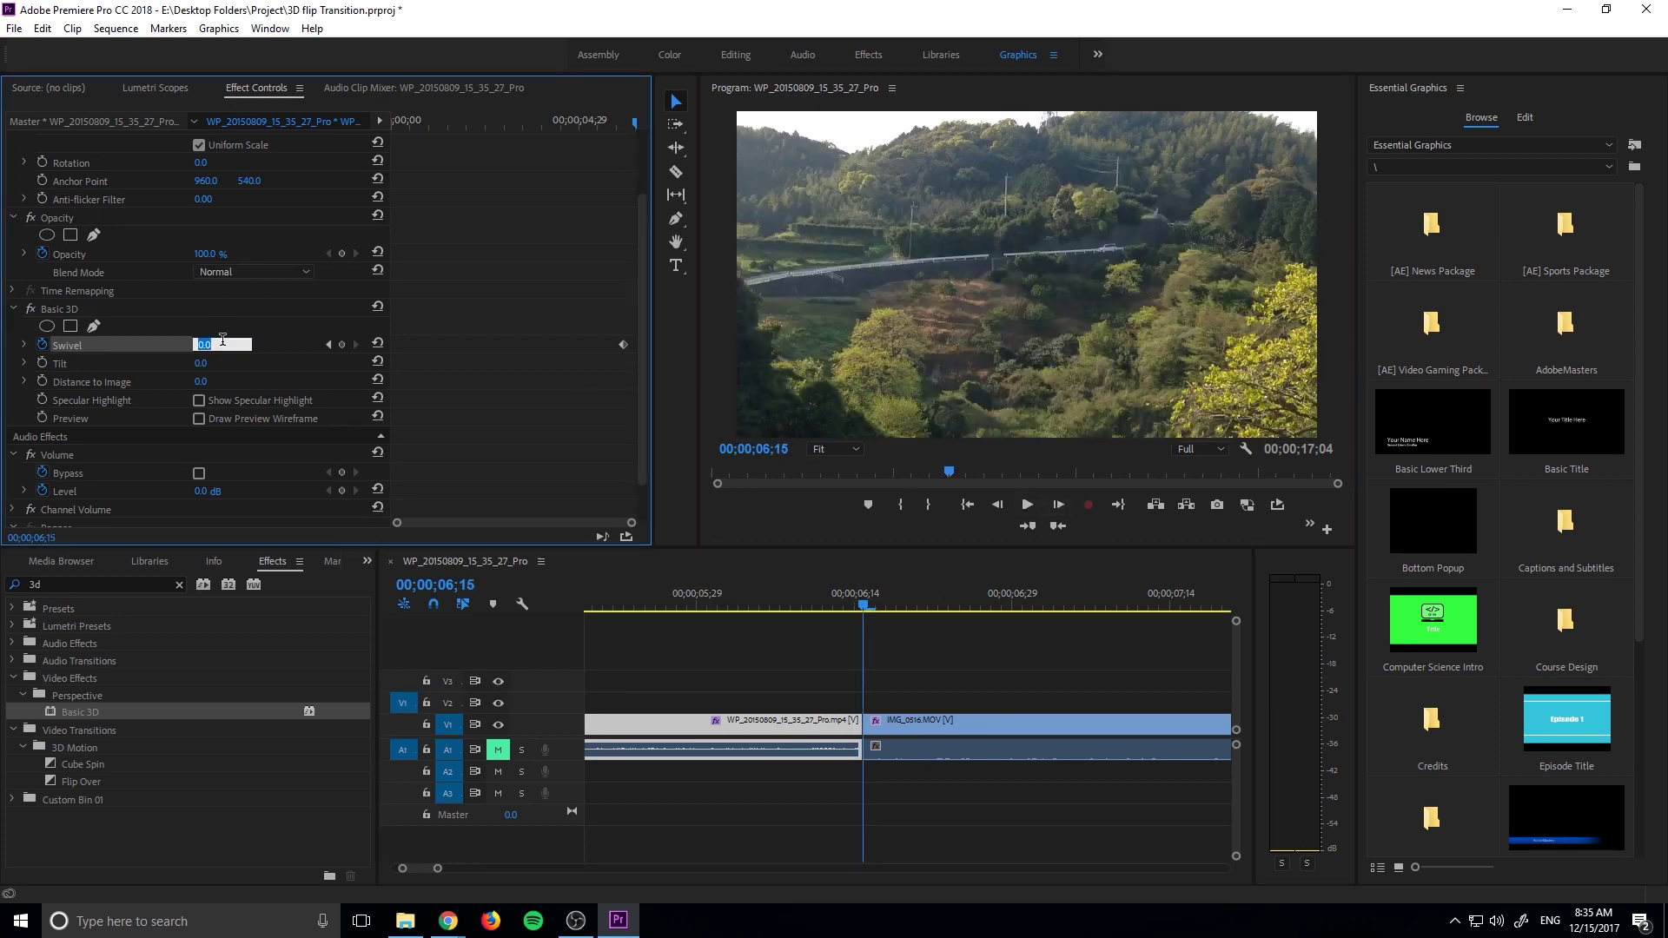
text(90)
key(Return)
- Move the 90° Swivel keyframe to the park clip's last frame, 06;14, and preview
mouse_move(852, 600)
mouse_down()
mouse_move(759, 606)
mouse_move(867, 622)
mouse_move(851, 623)
mouse_up()
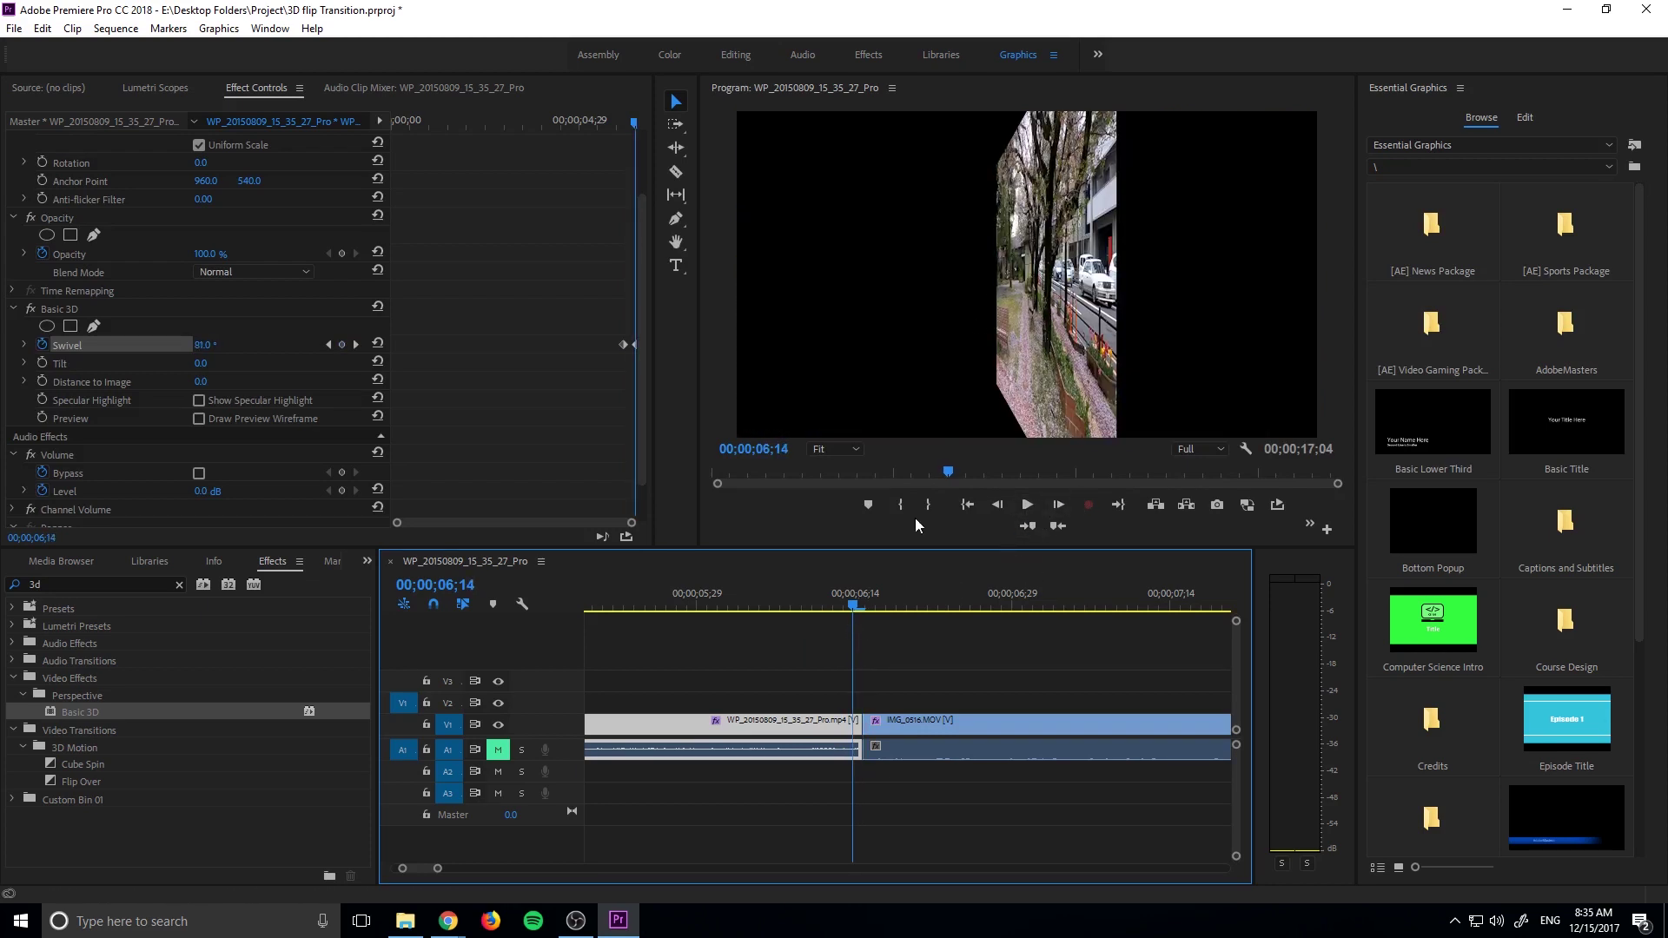
click(1070, 500)
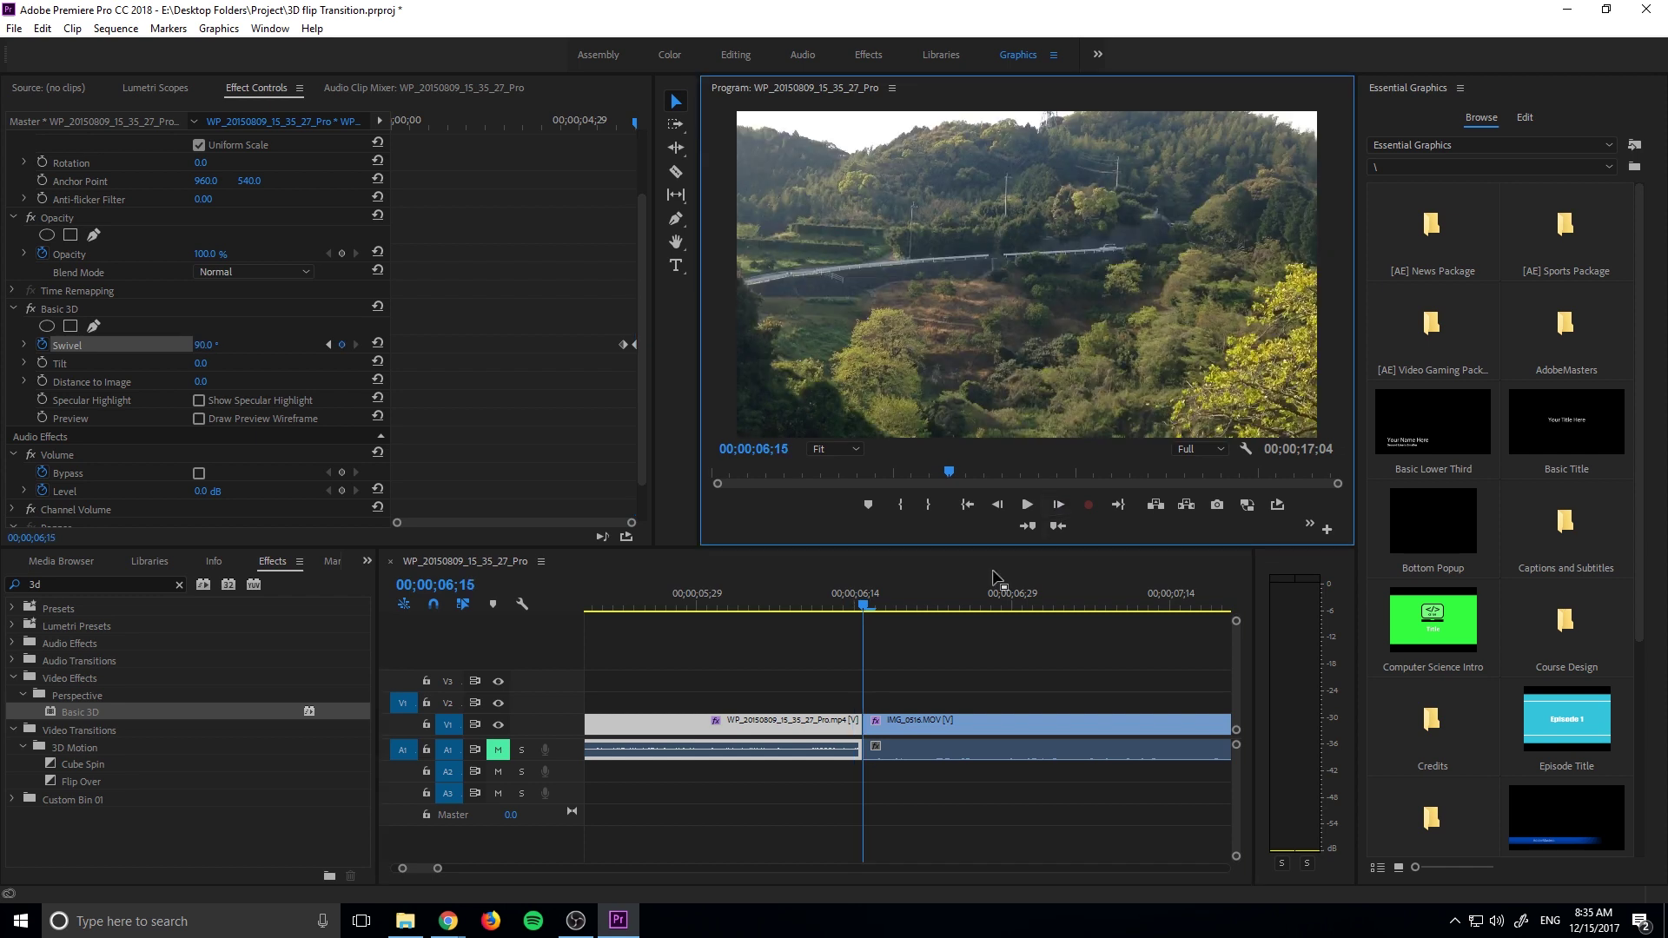
click(895, 723)
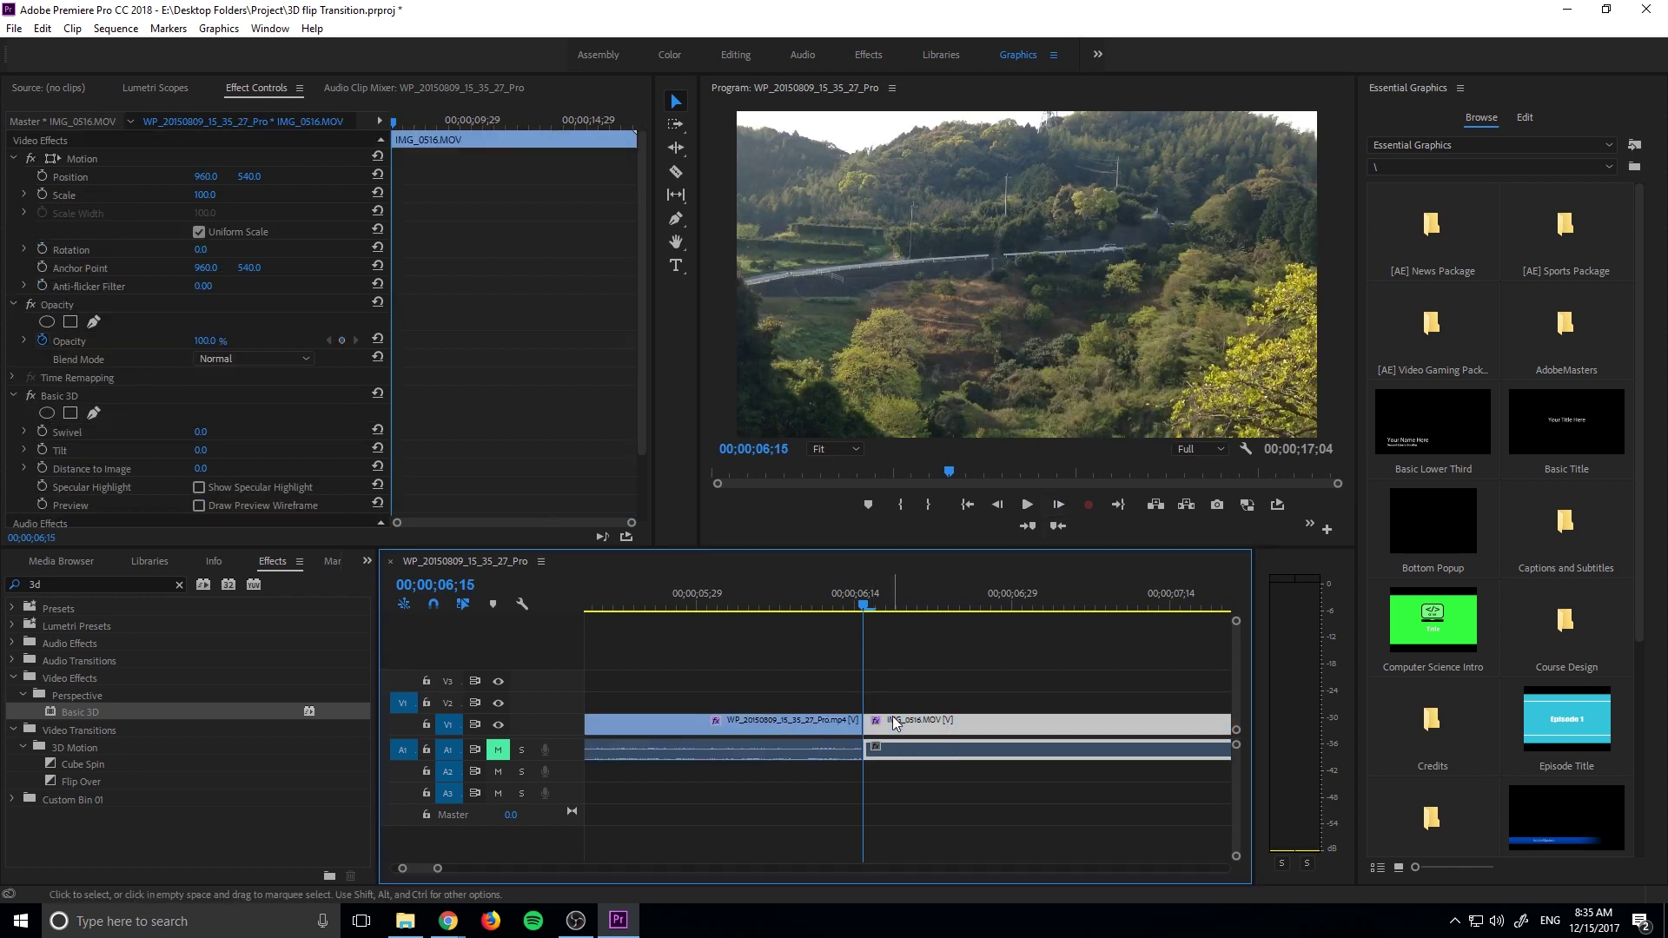
click(856, 603)
click(808, 723)
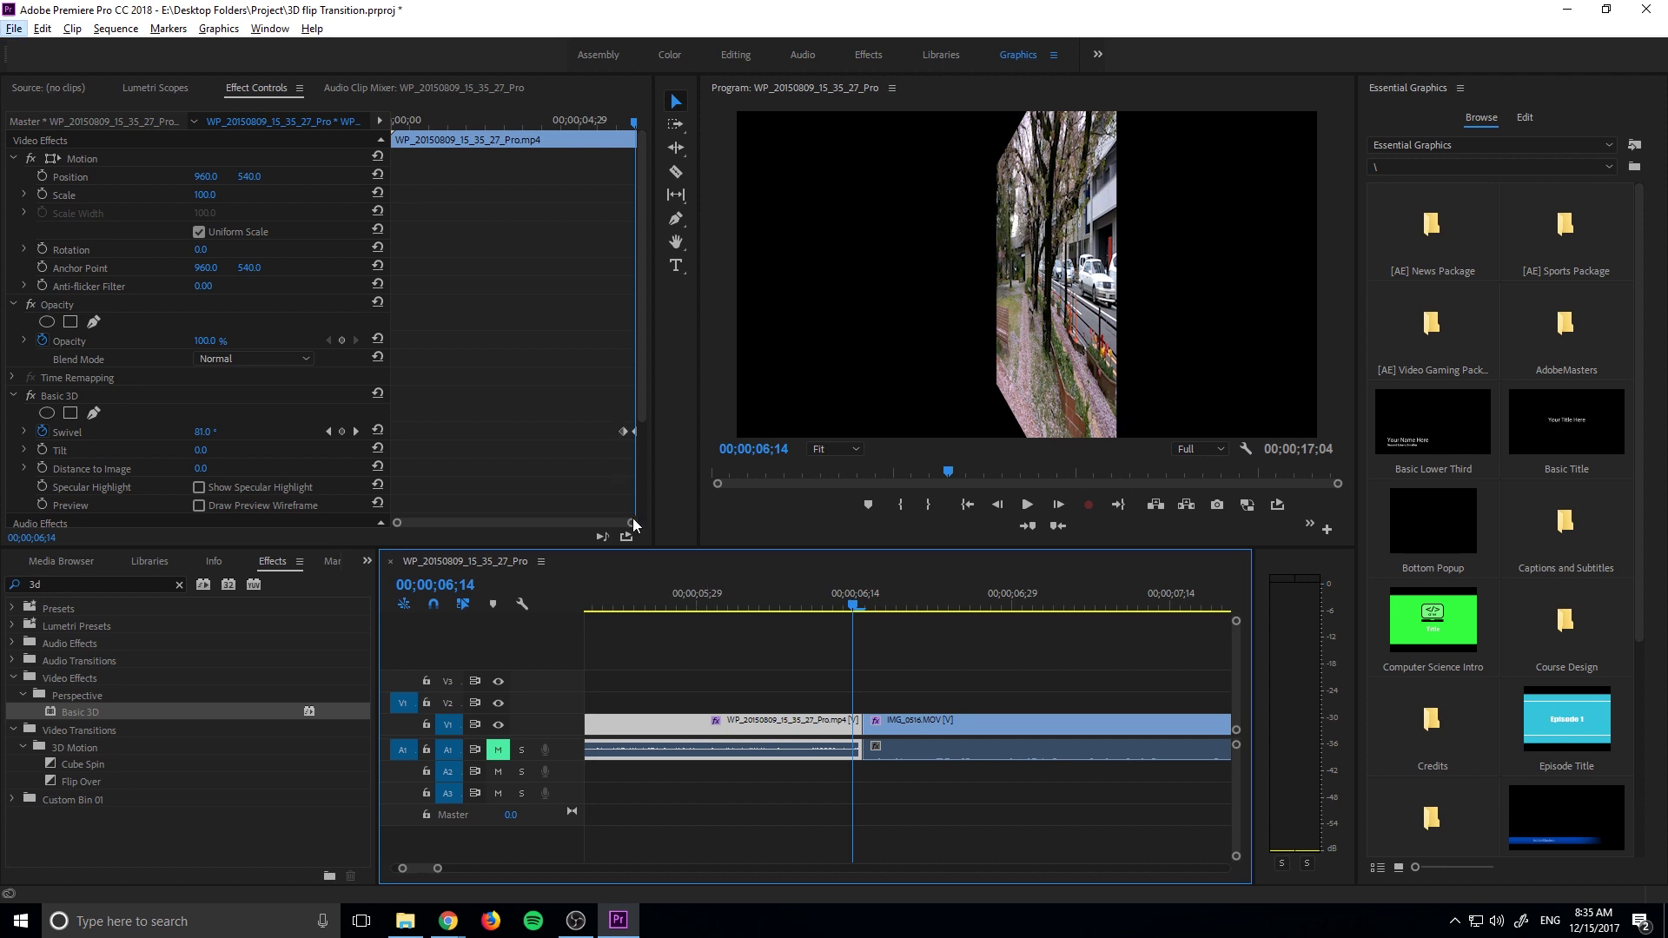
drag(631, 522, 535, 517)
drag(632, 434, 650, 429)
click(1058, 504)
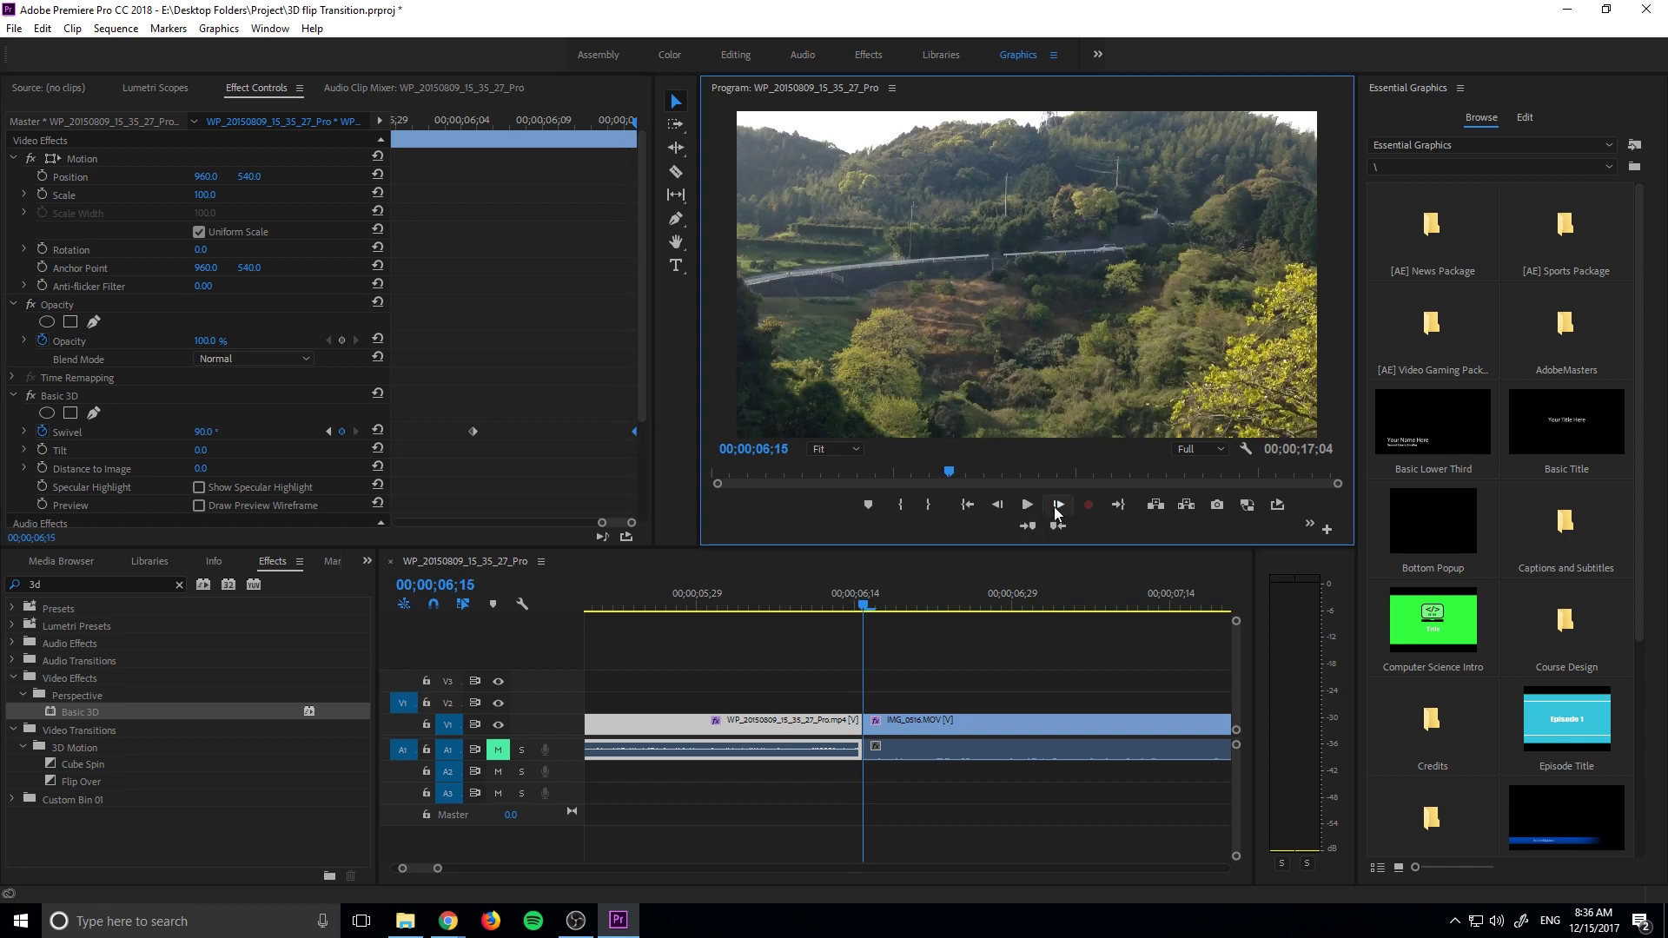
click(997, 504)
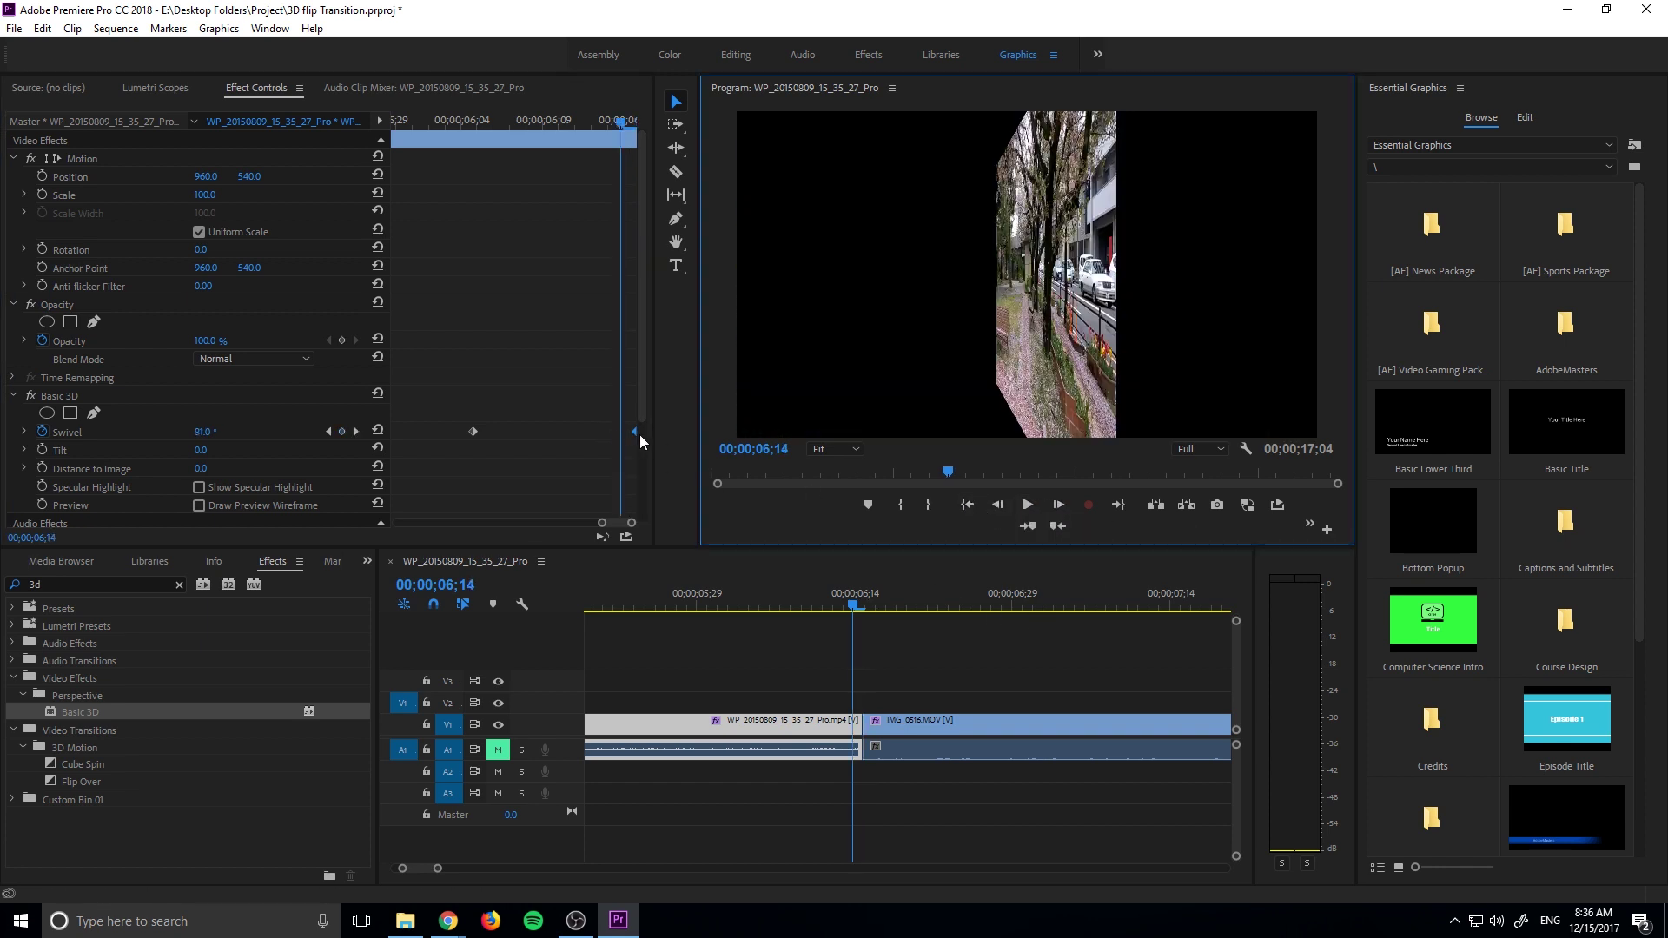
scroll(631, 430, down, 3)
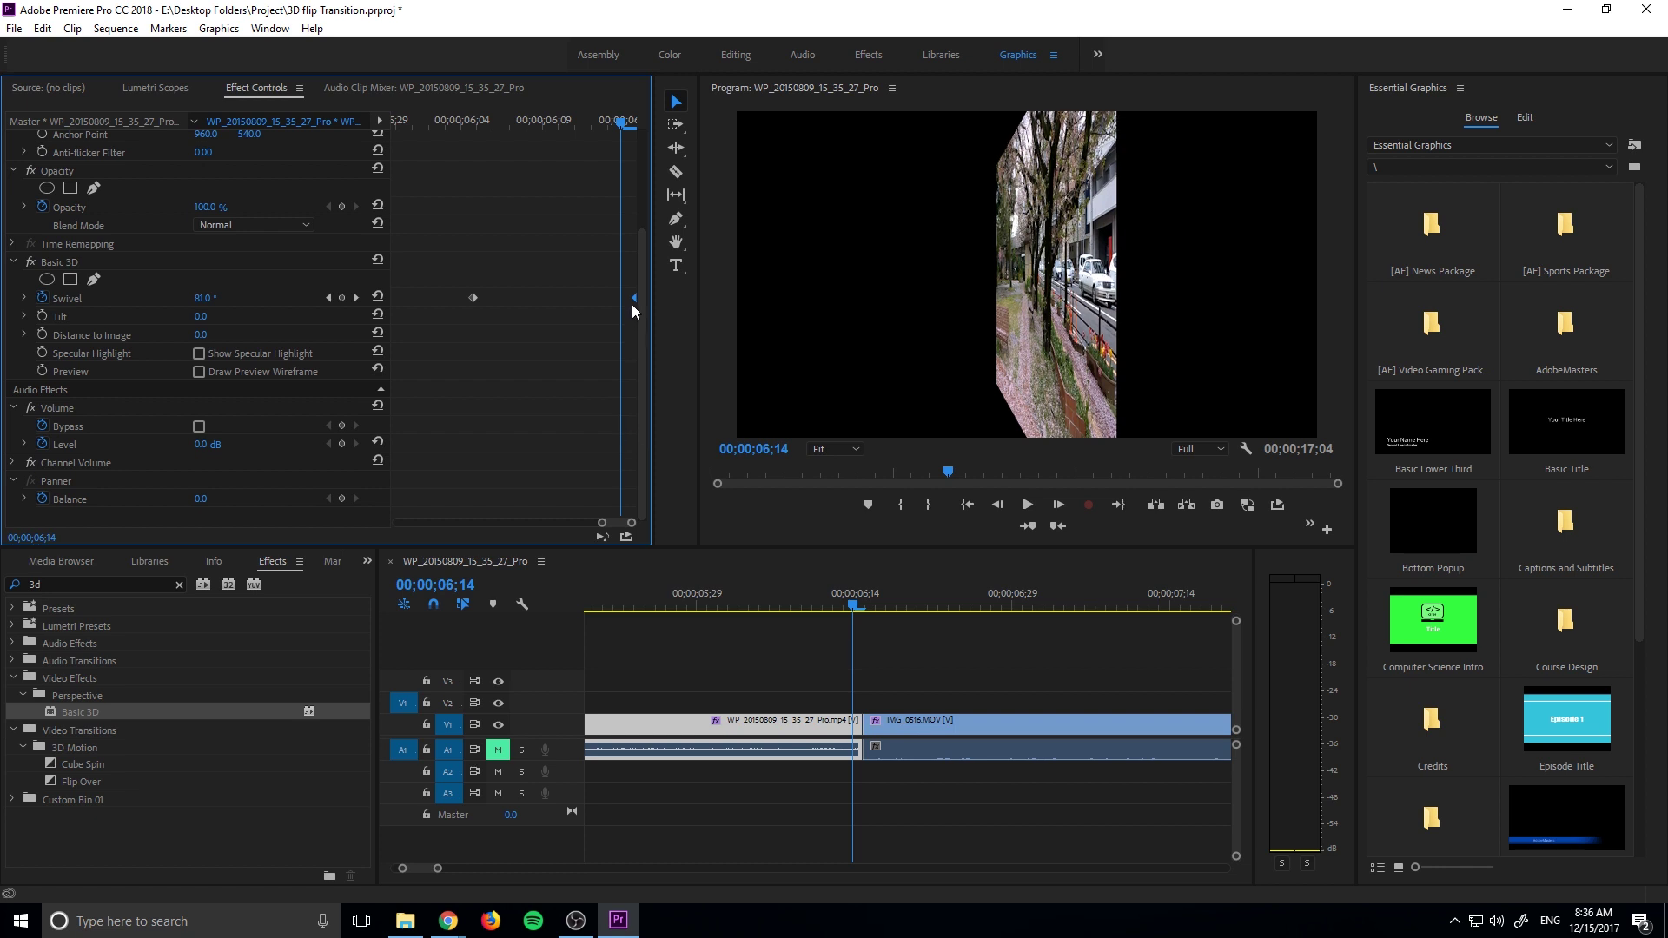
drag(632, 299, 618, 294)
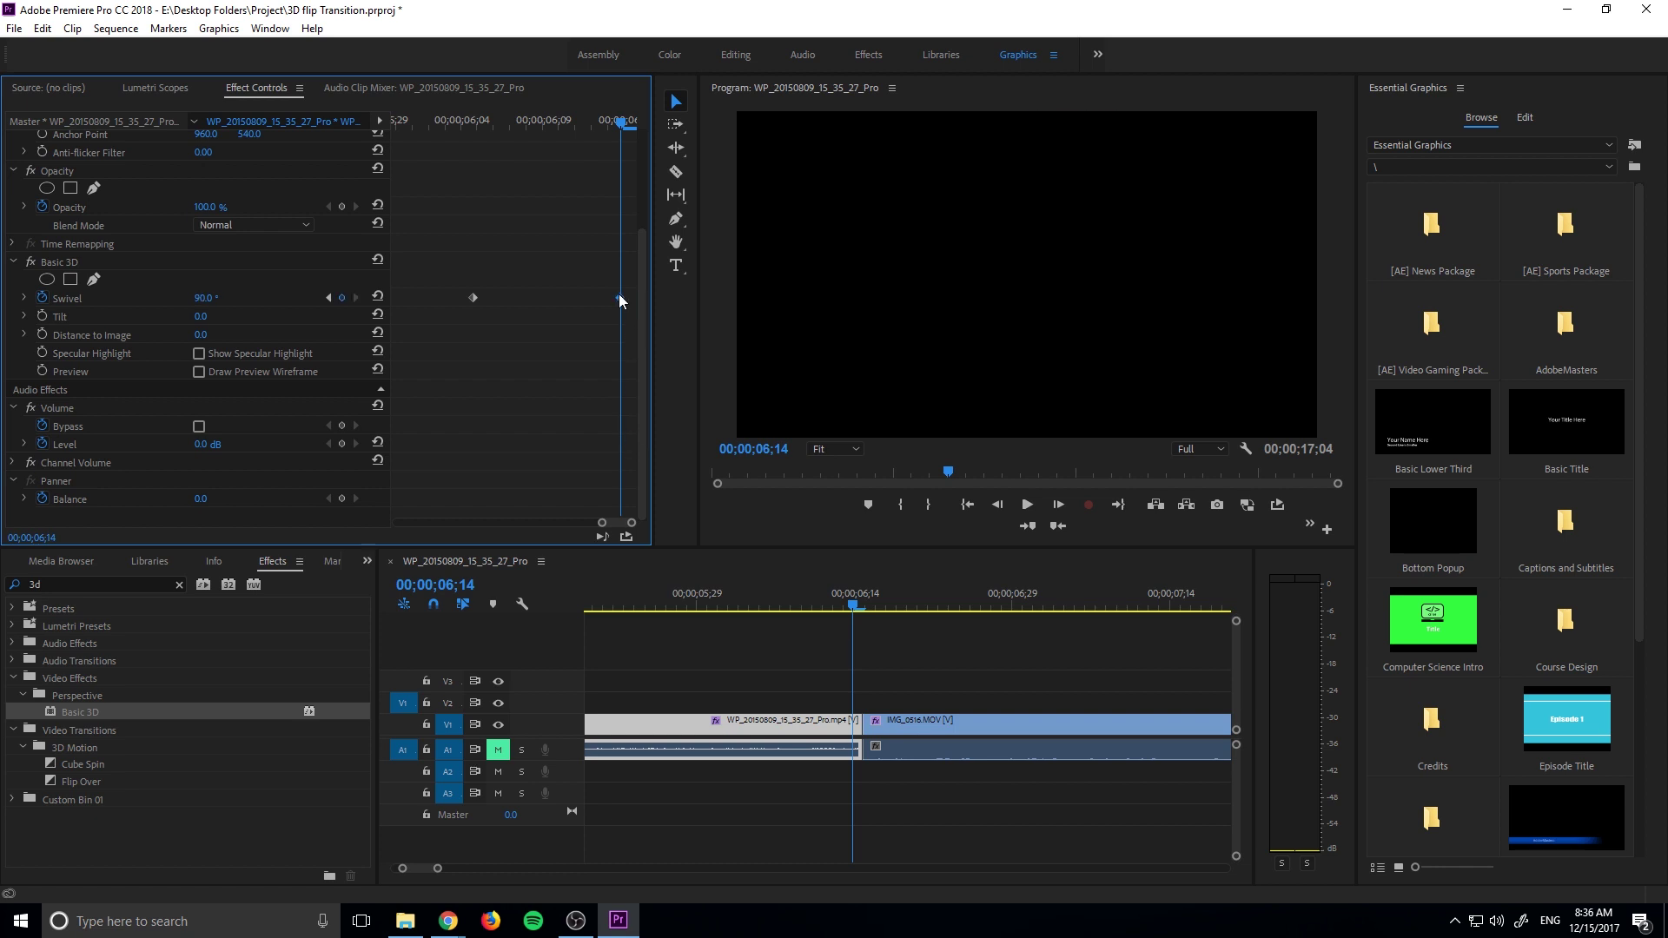
click(850, 607)
mouse_move(849, 607)
mouse_down()
mouse_move(823, 605)
mouse_move(866, 611)
mouse_up()
- Start a Basic 3D Swivel keyframe at 90 on IMG_0516.MOV at 06;15
click(905, 730)
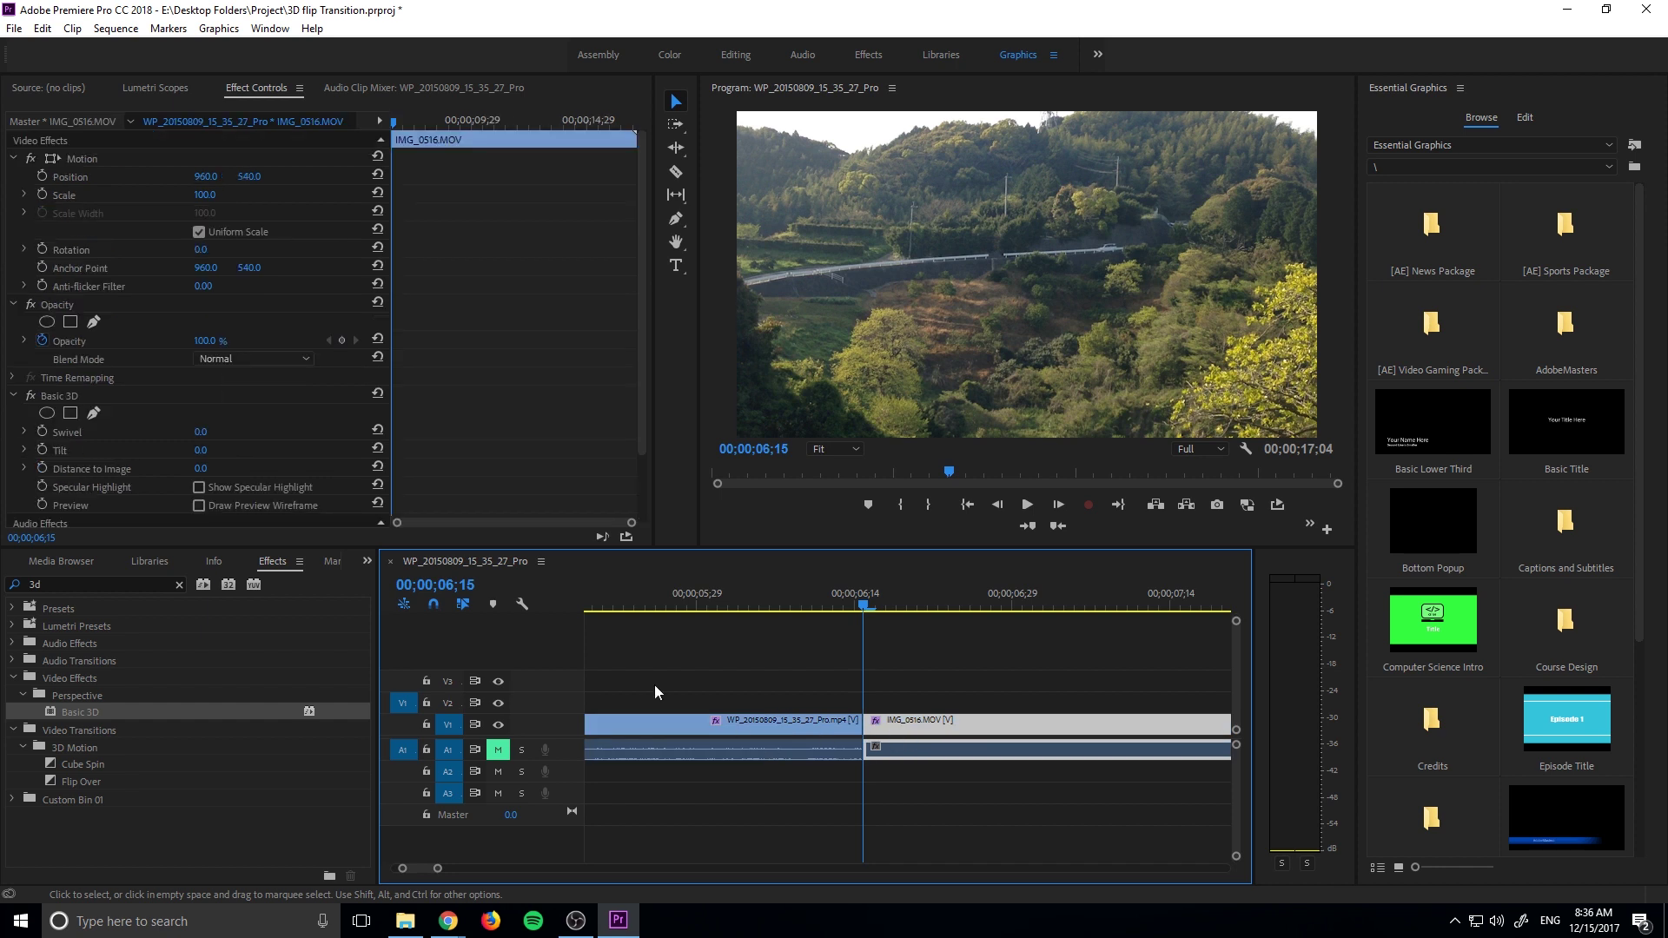
scroll(158, 408, down, 2)
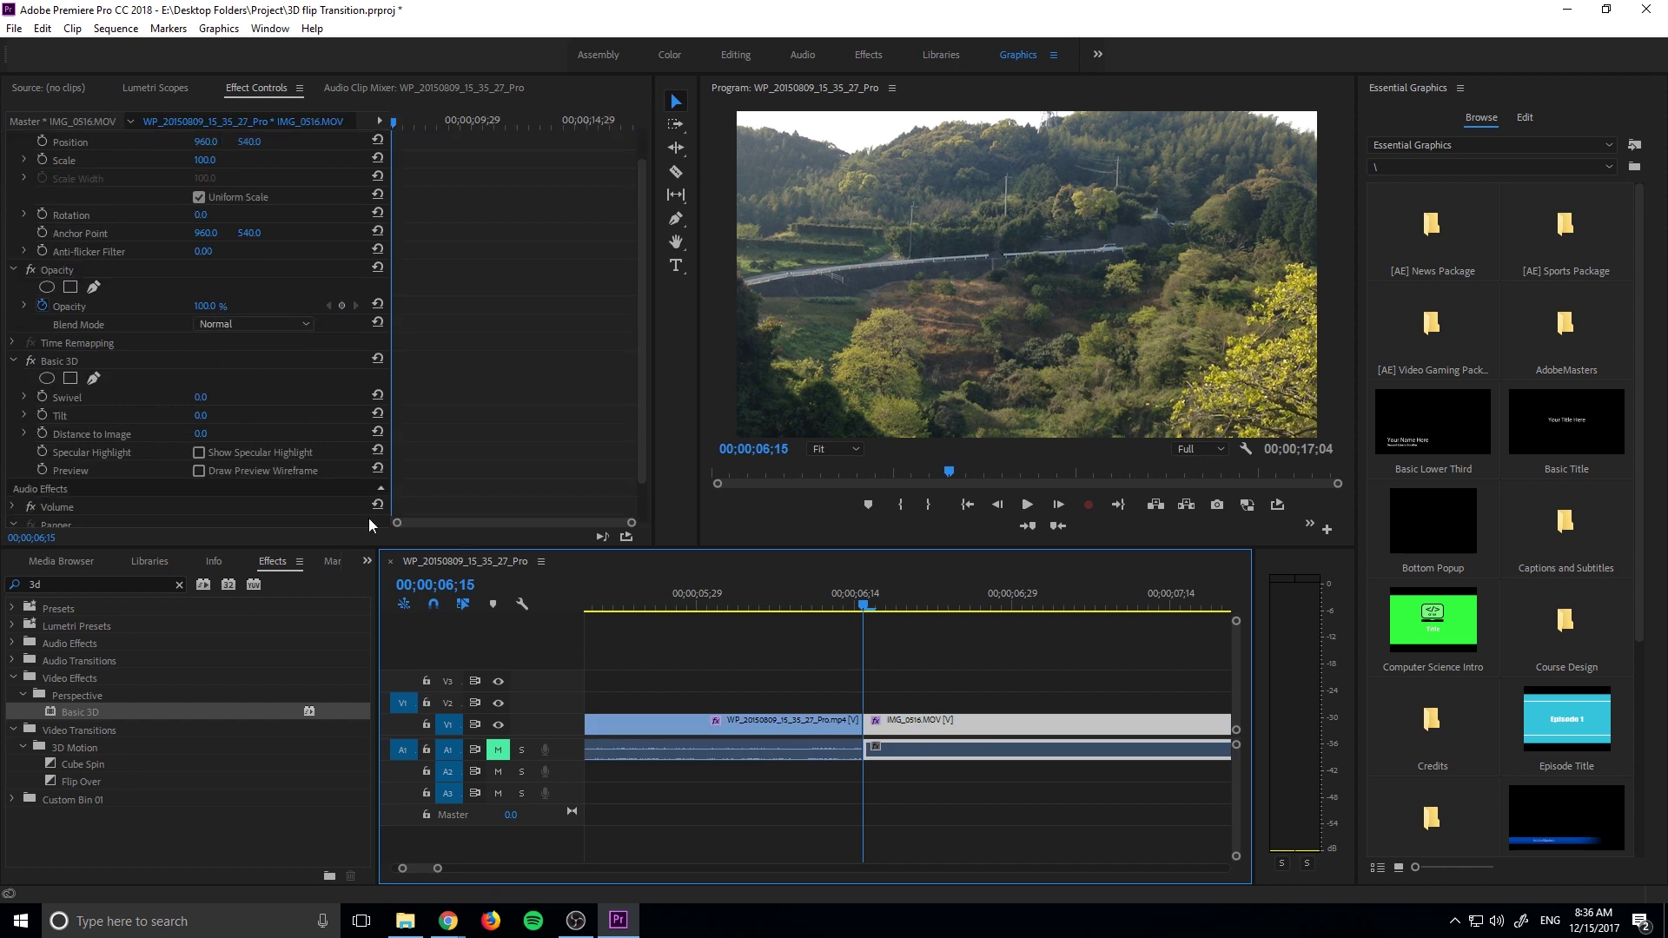
click(80, 356)
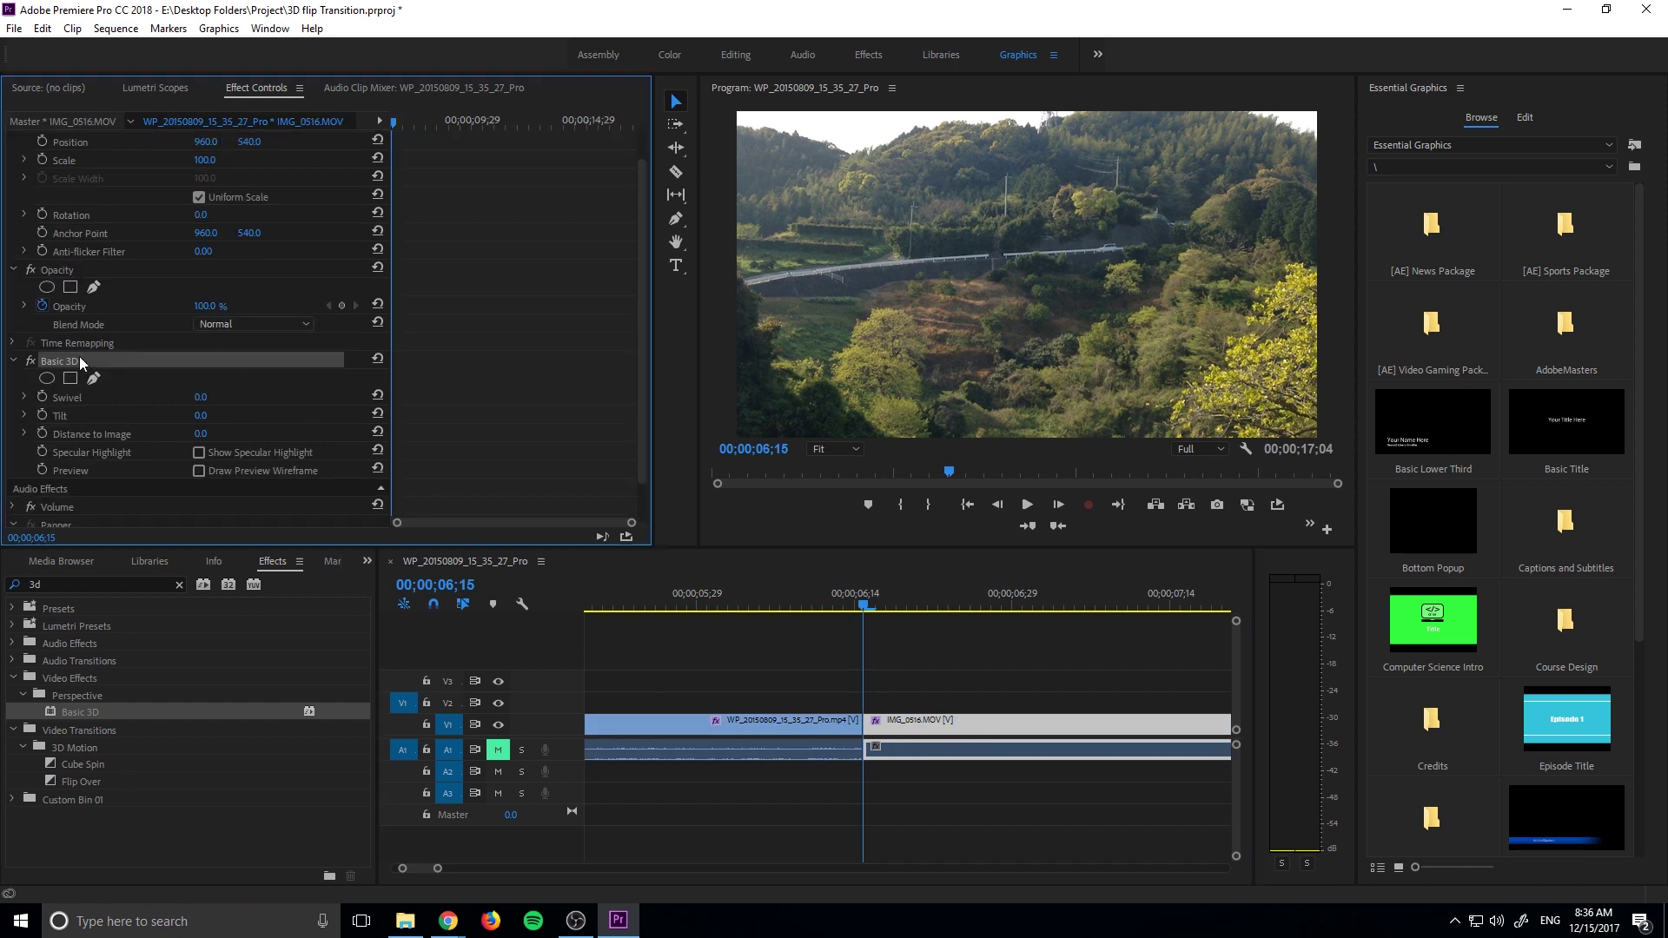
click(87, 397)
click(201, 397)
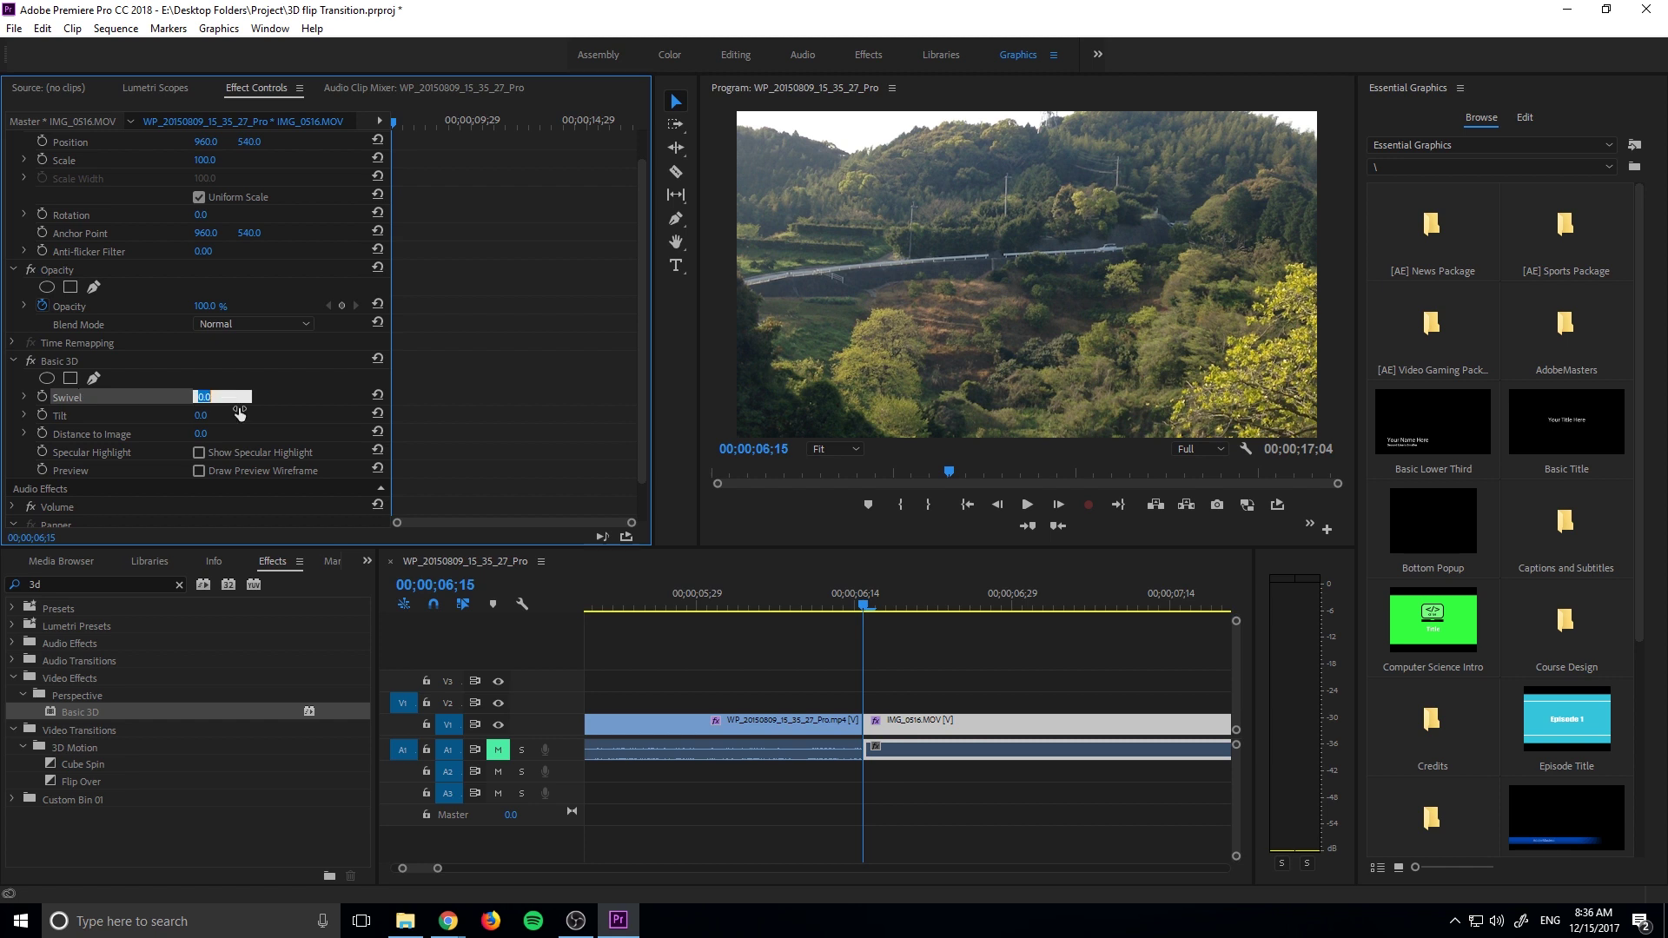
text(90)
key(Return)
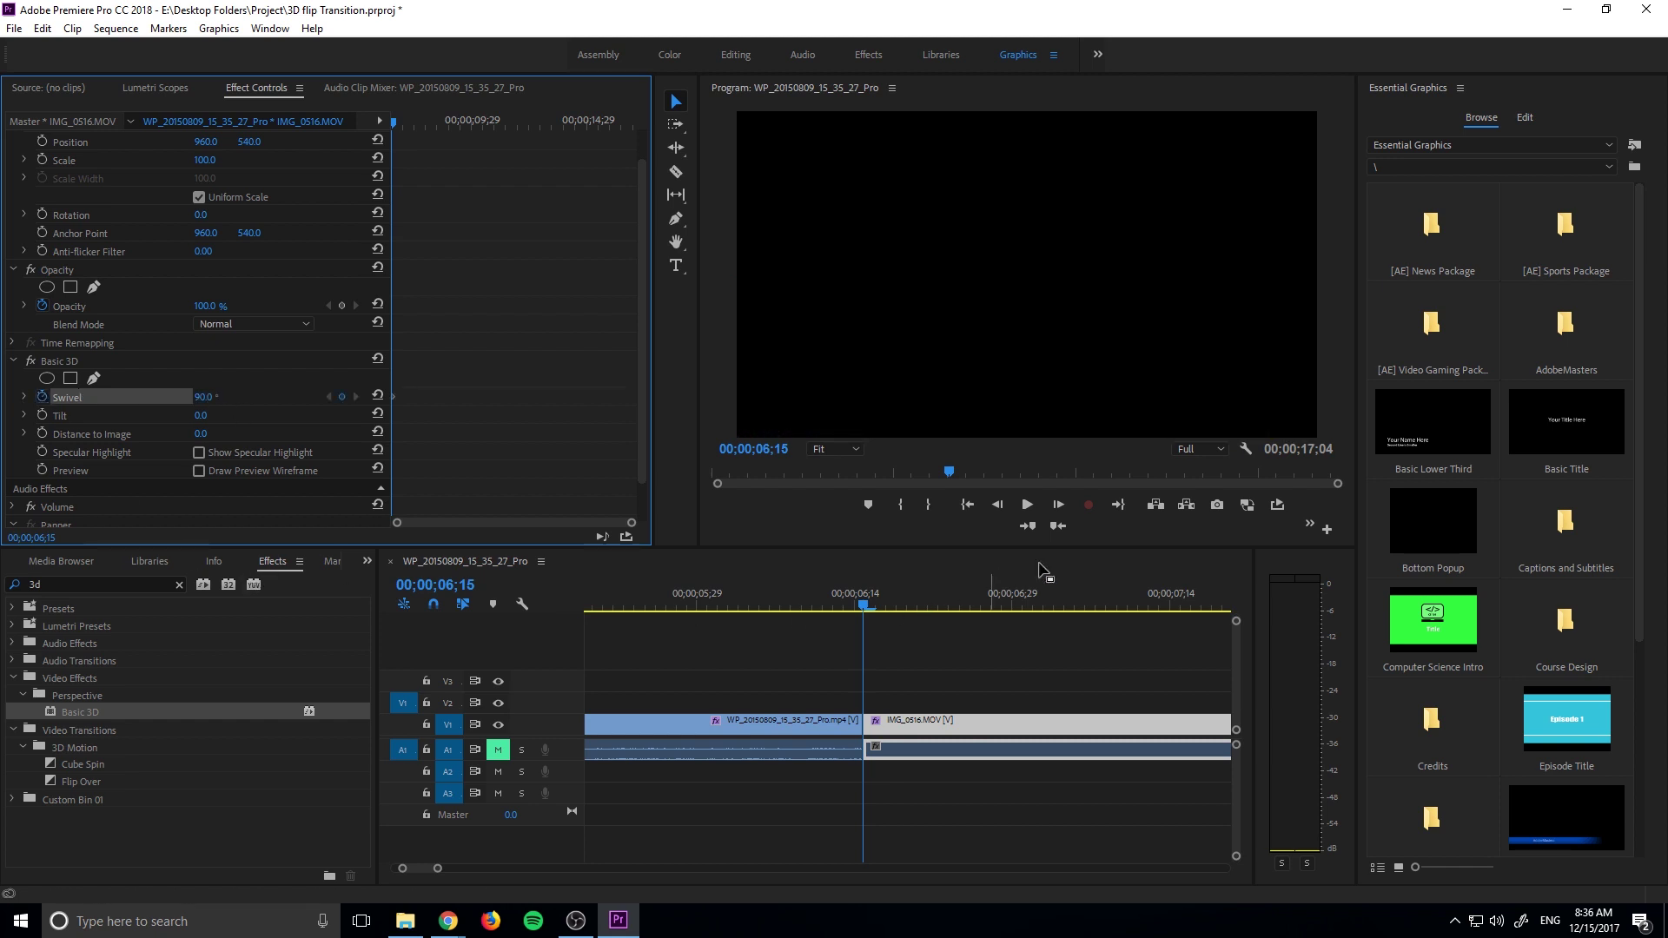
- Set the second clip's Swivel to 180 at 06;25
click(863, 607)
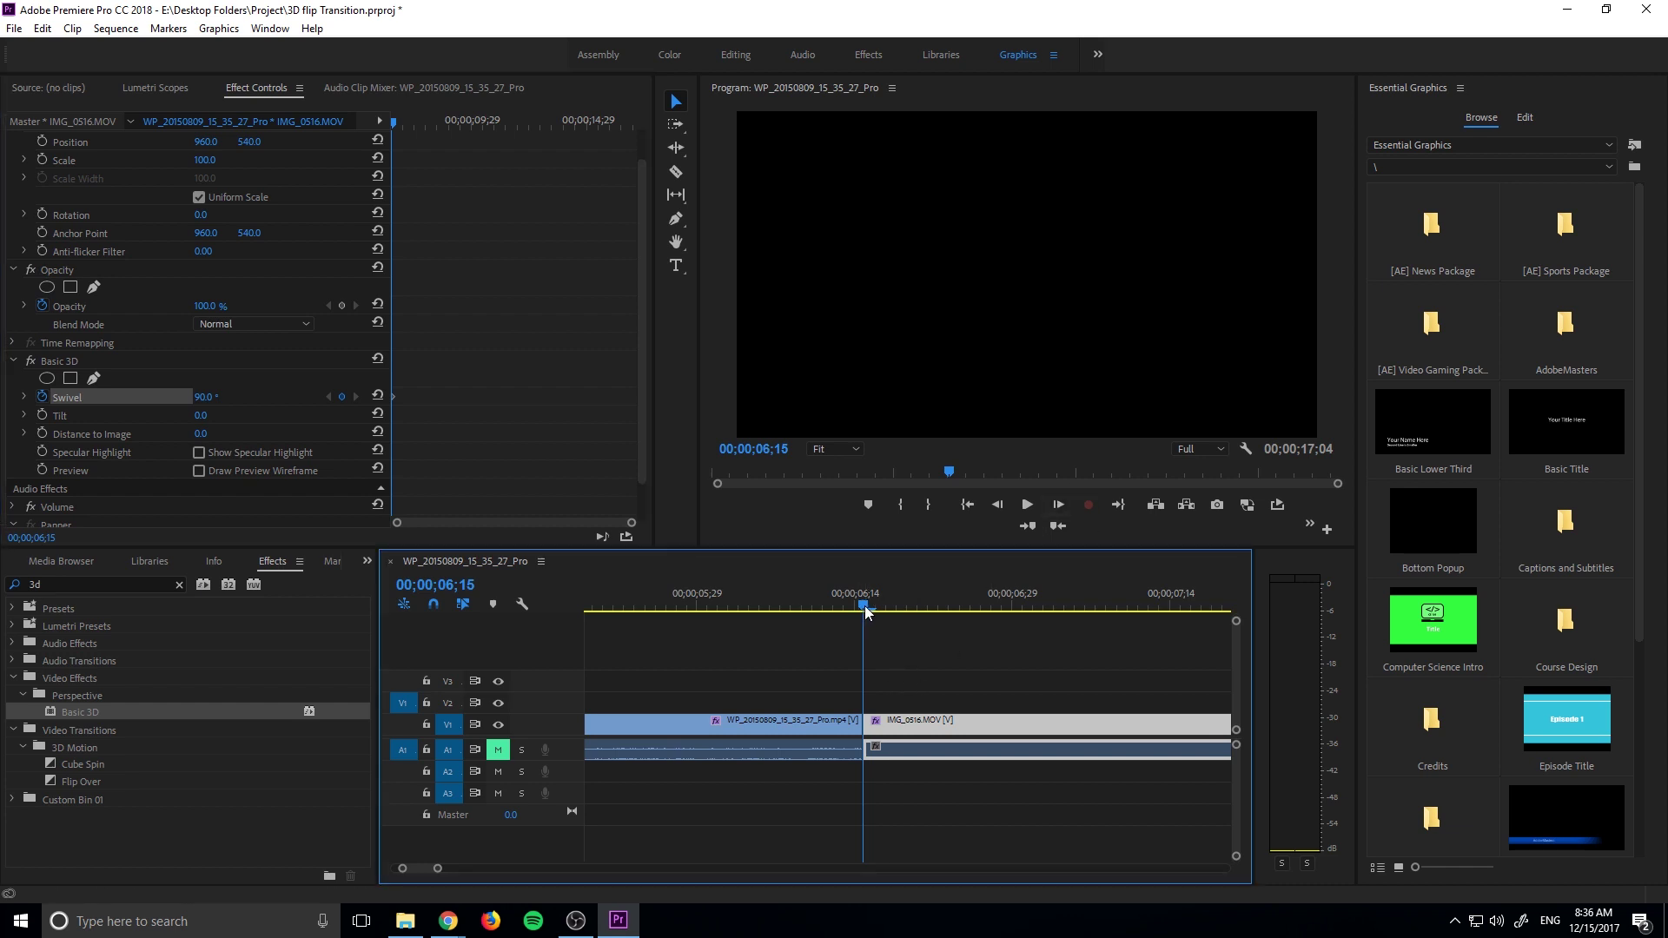
mouse_move(863, 607)
mouse_down()
mouse_move(993, 617)
mouse_move(867, 608)
mouse_up()
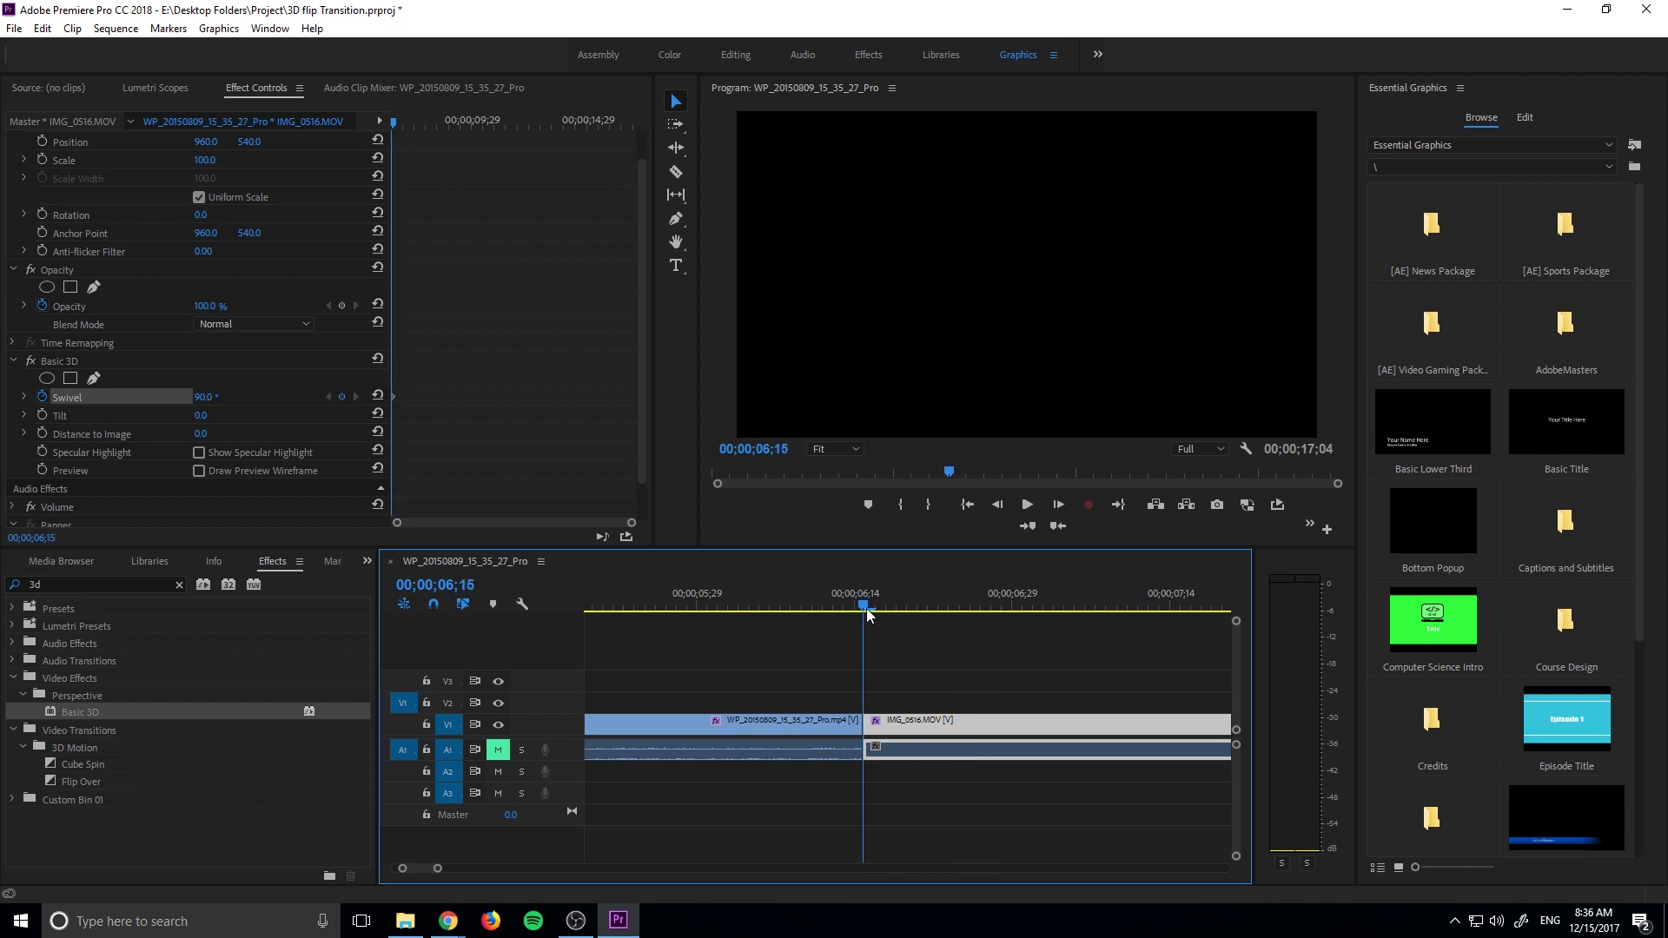
click(1065, 504)
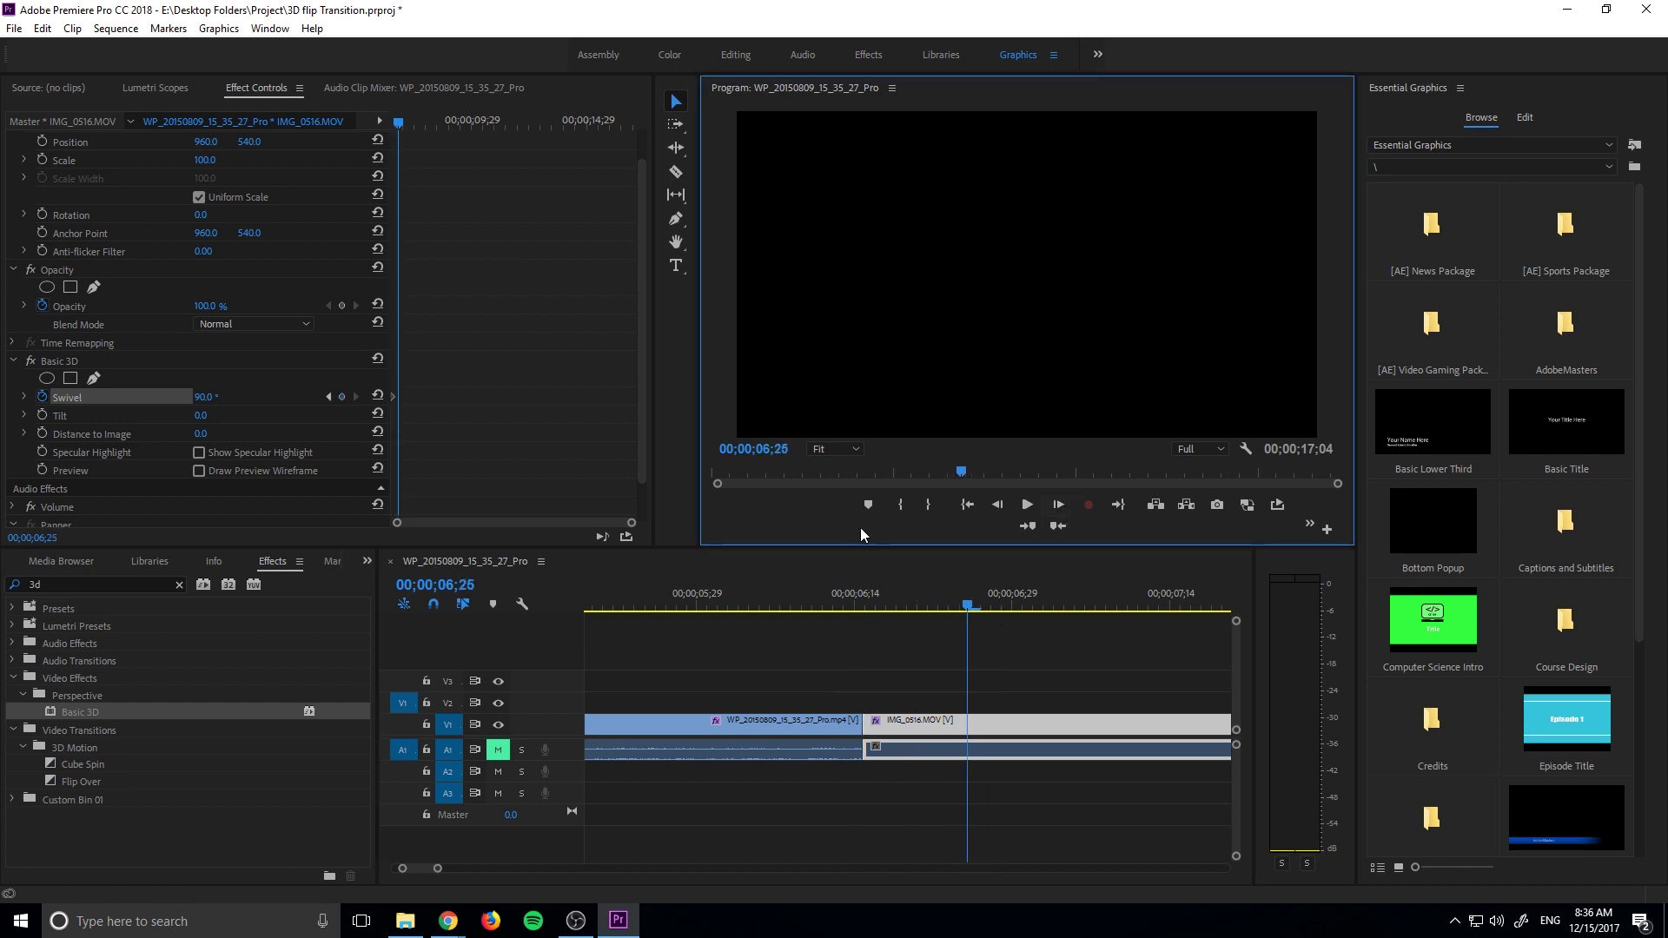
click(208, 396)
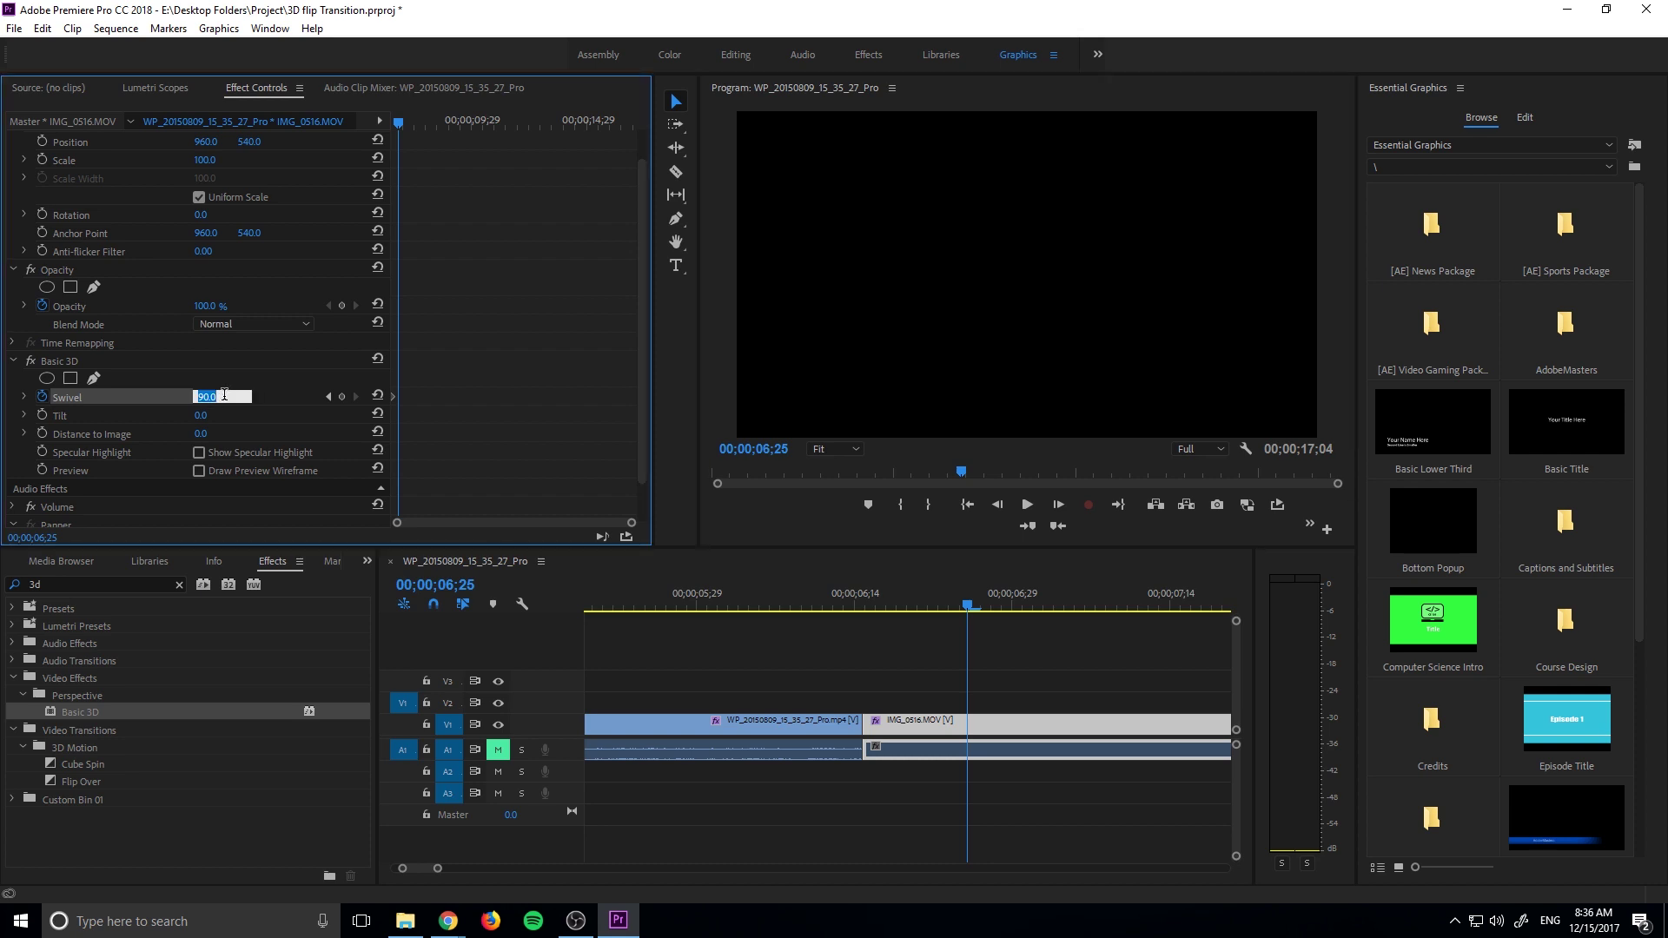
text(180)
key(Return)
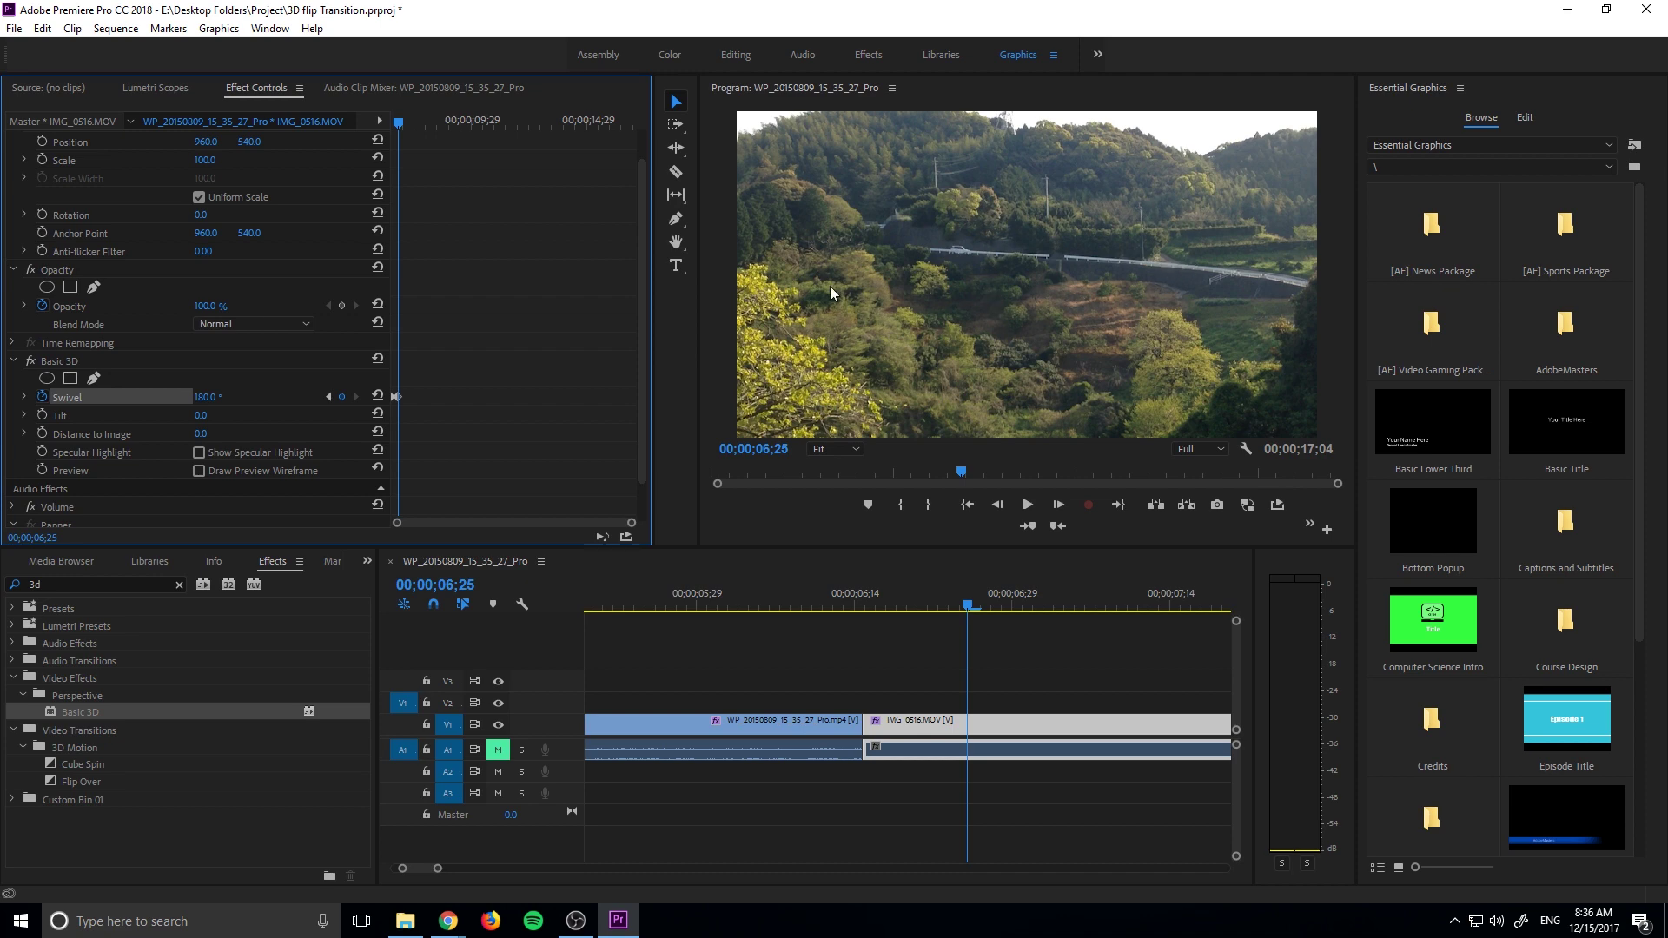
drag(925, 577, 867, 582)
key(space)
click(847, 726)
click(846, 727)
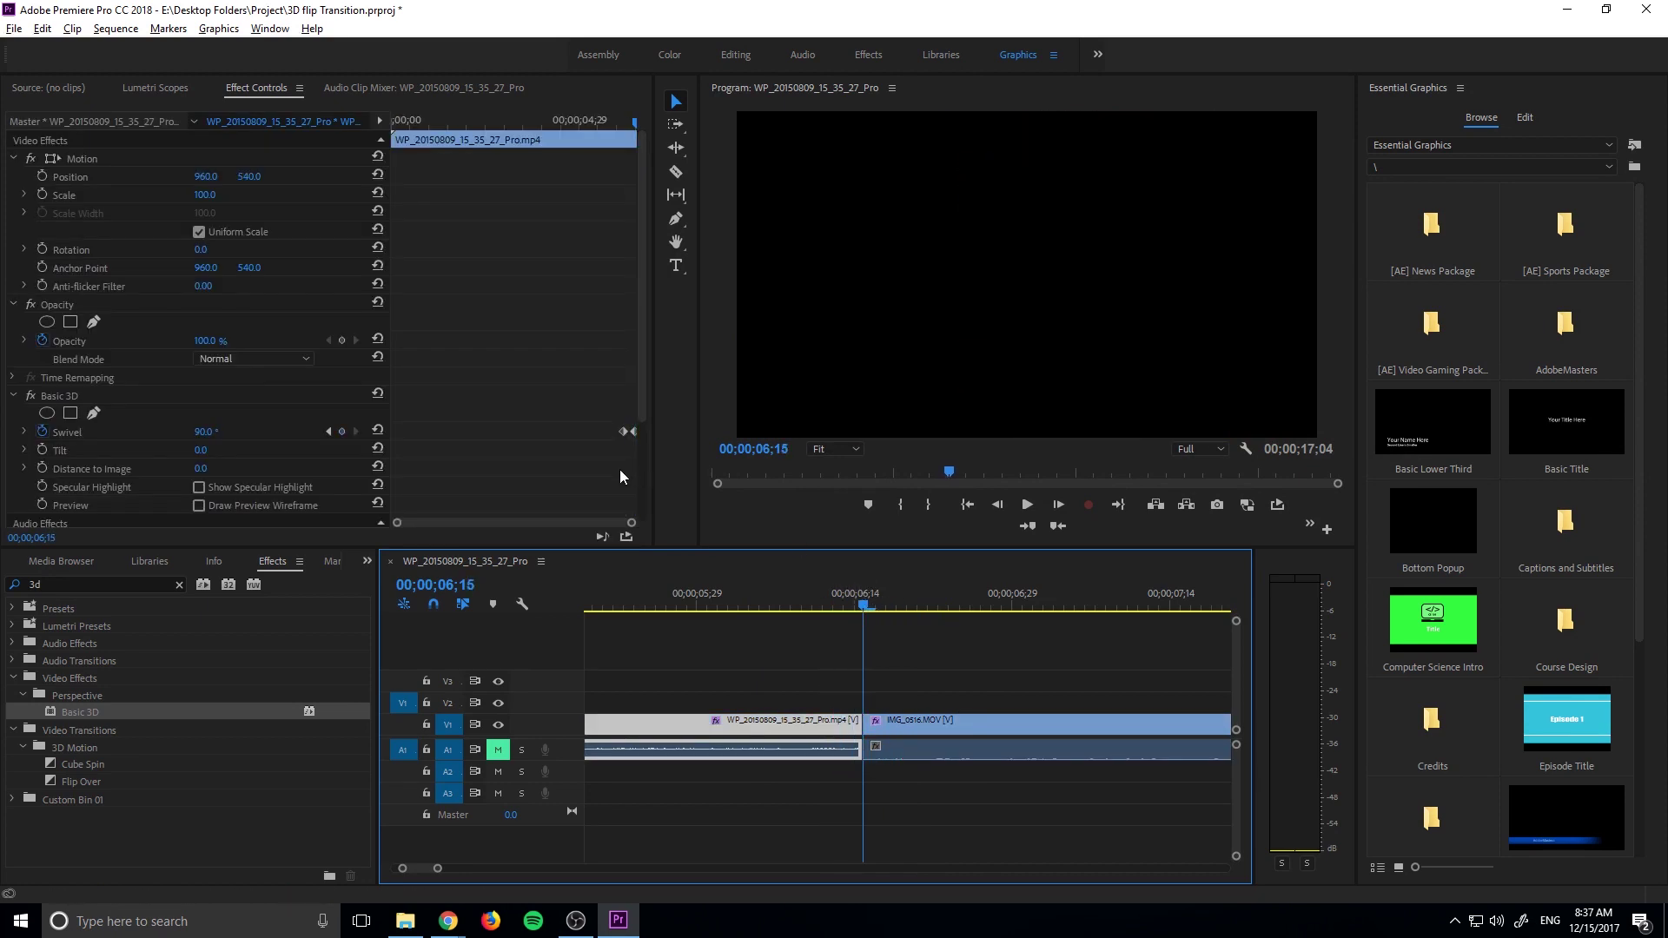
click(635, 433)
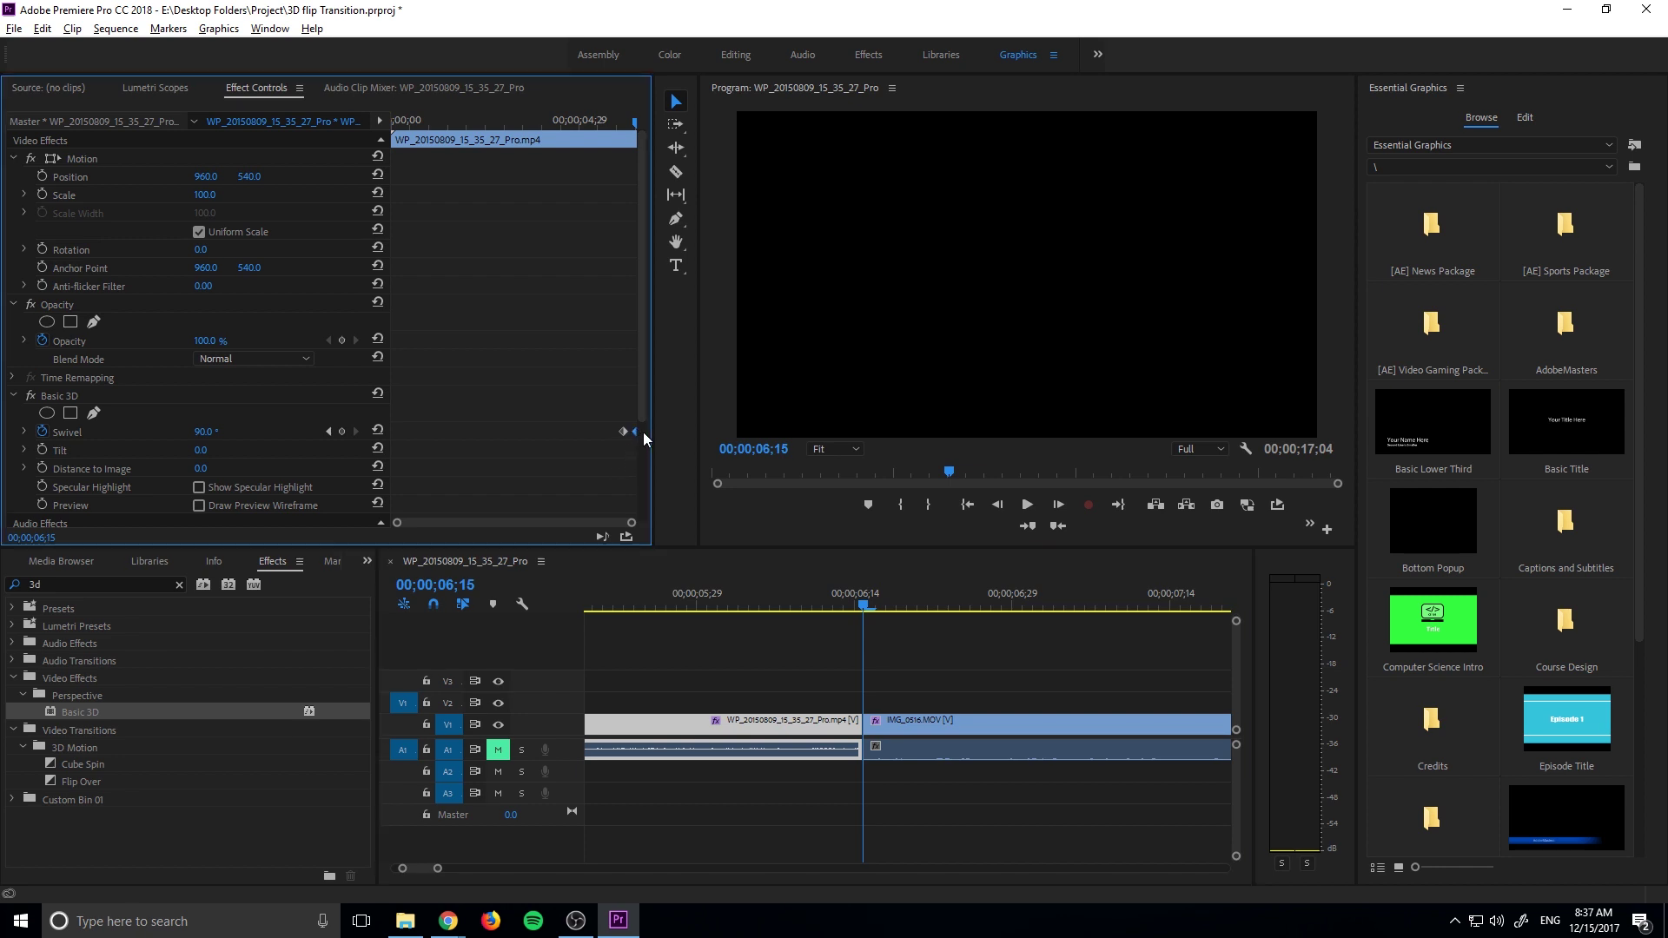
drag(867, 606, 712, 602)
key(space)
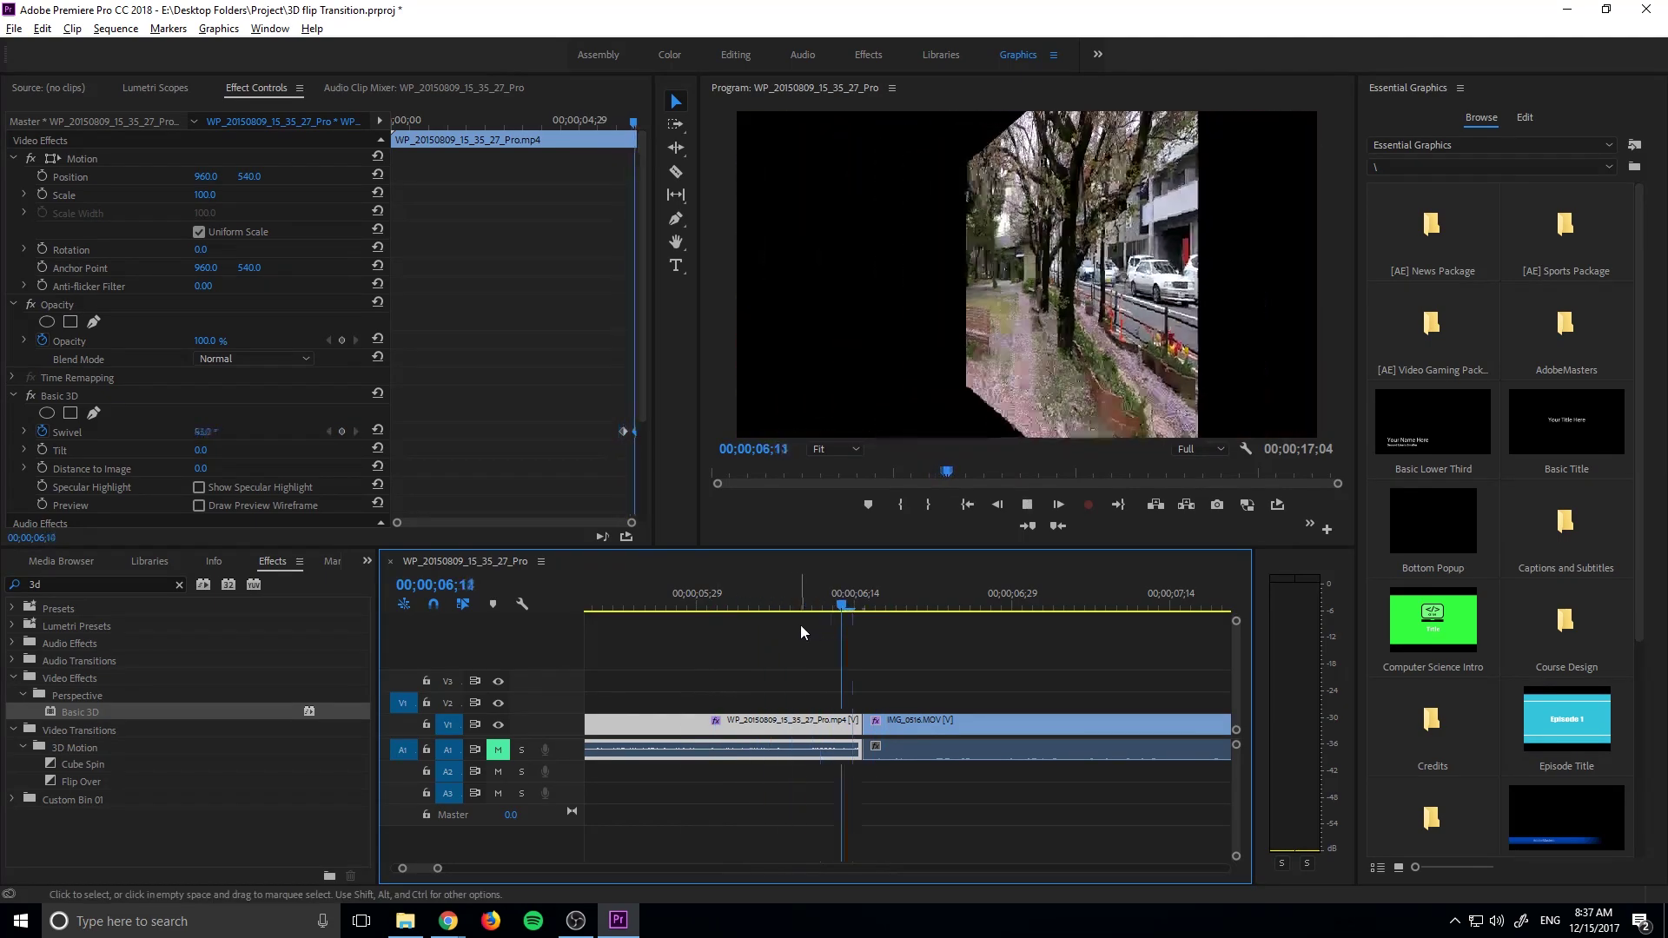
drag(813, 598, 735, 607)
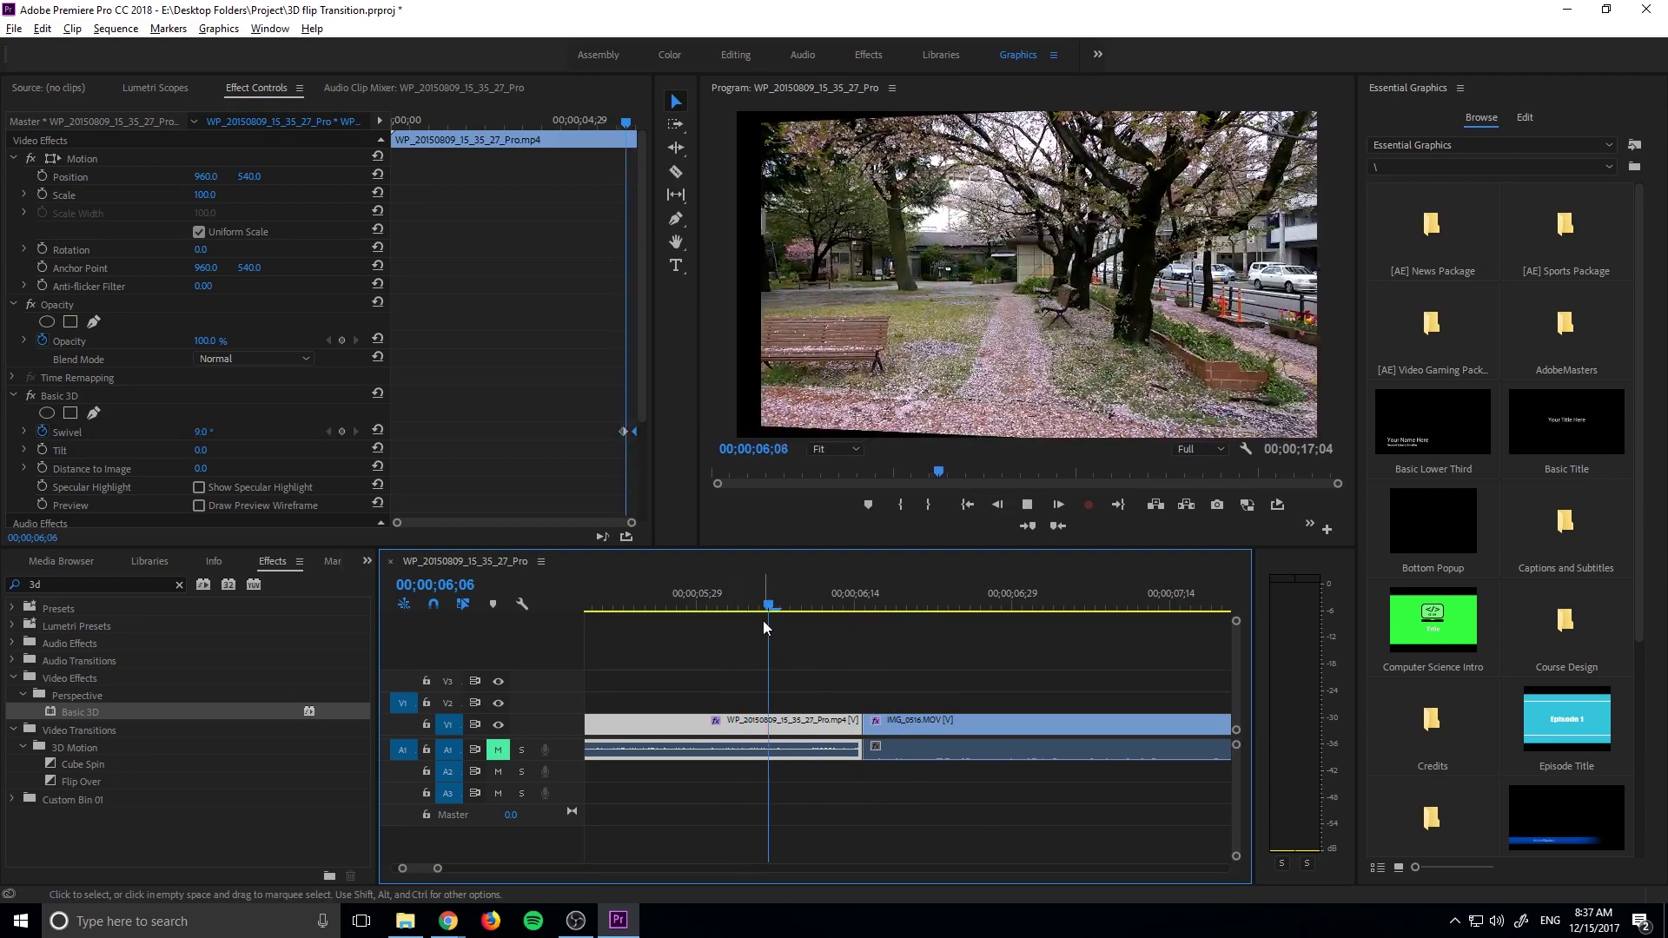
click(872, 601)
drag(872, 602, 754, 609)
key(space)
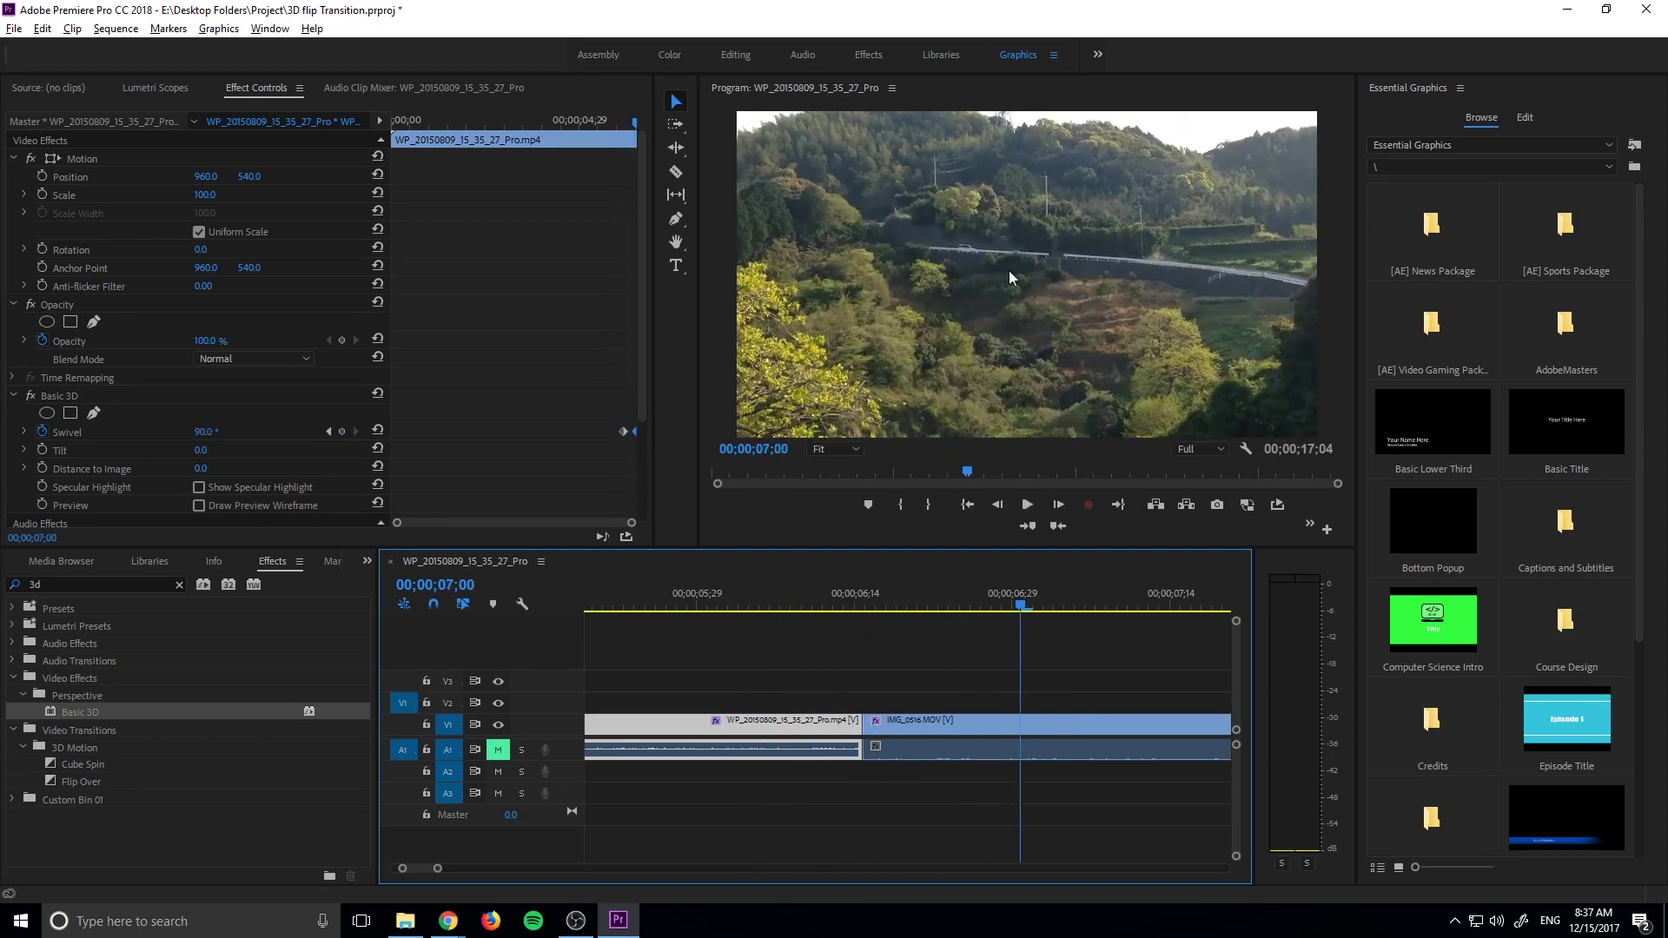
- Search the Effects panel for 'transform' and apply the Transform effect to IMG_0516.MOV
click(1016, 726)
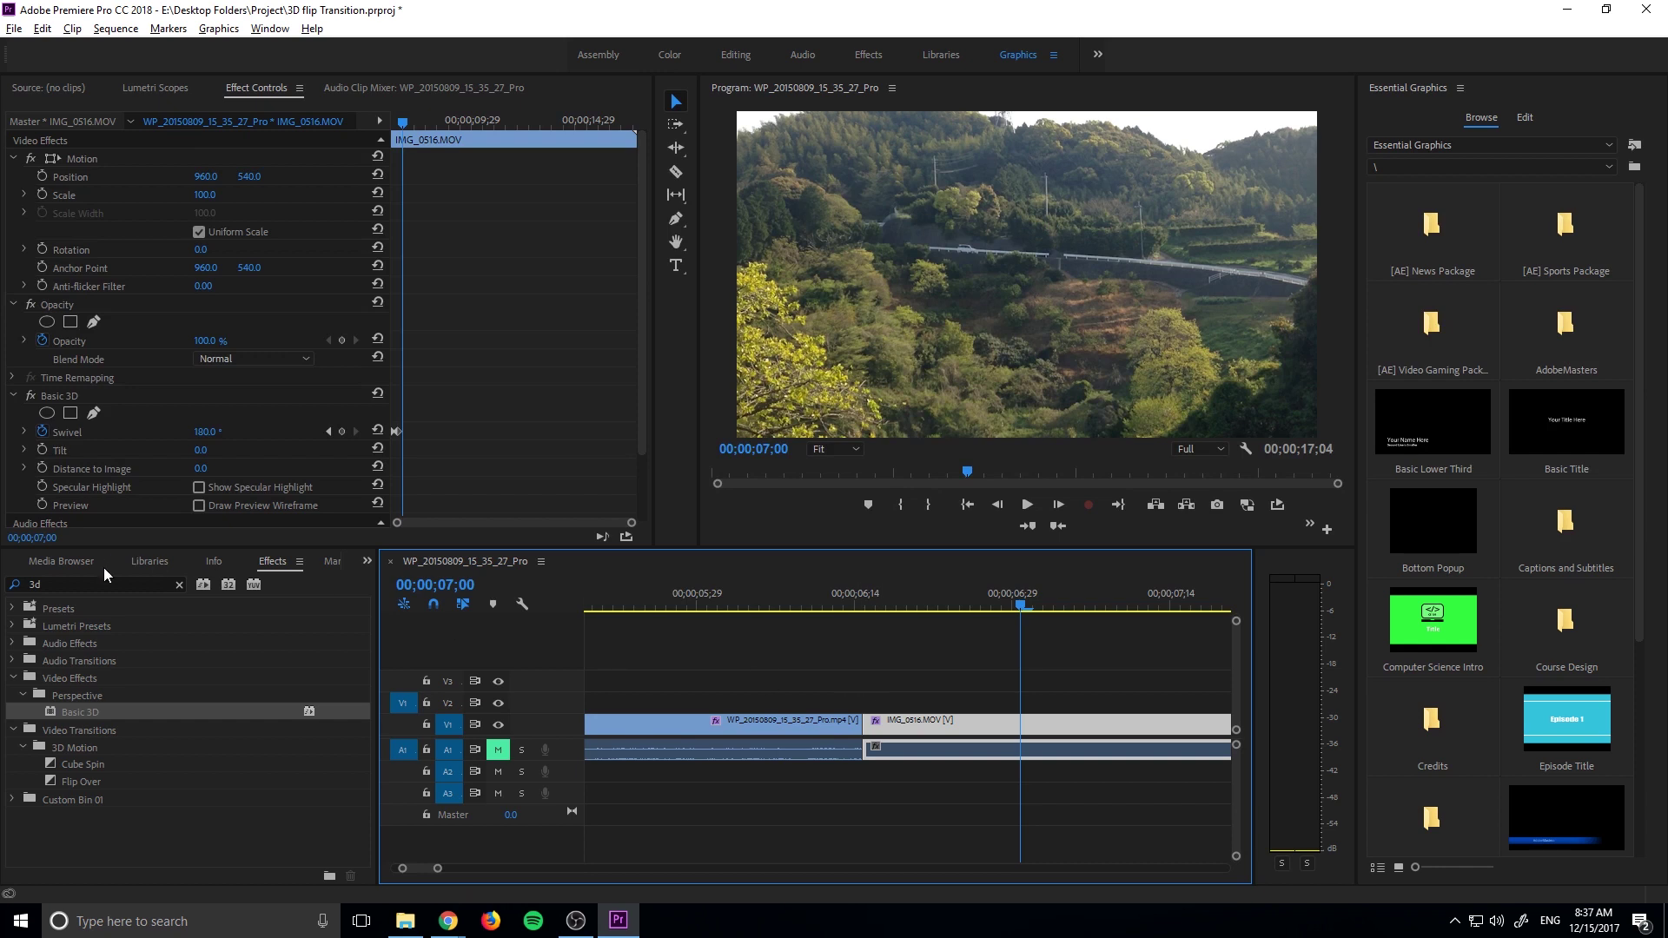
click(19, 584)
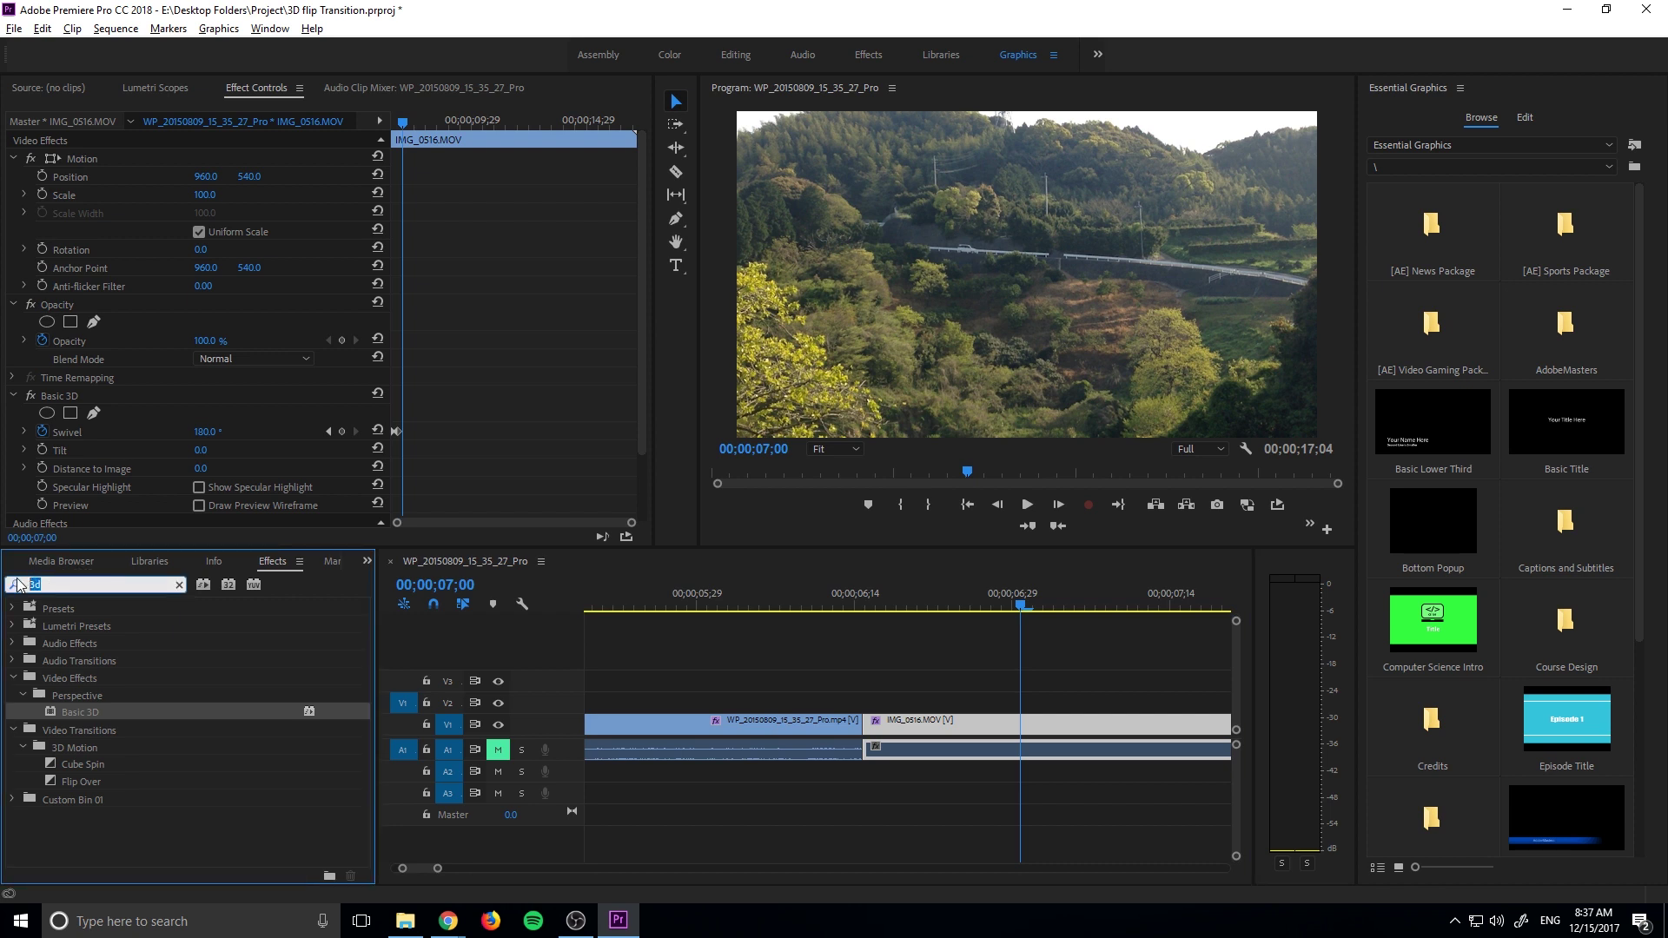
text(t)
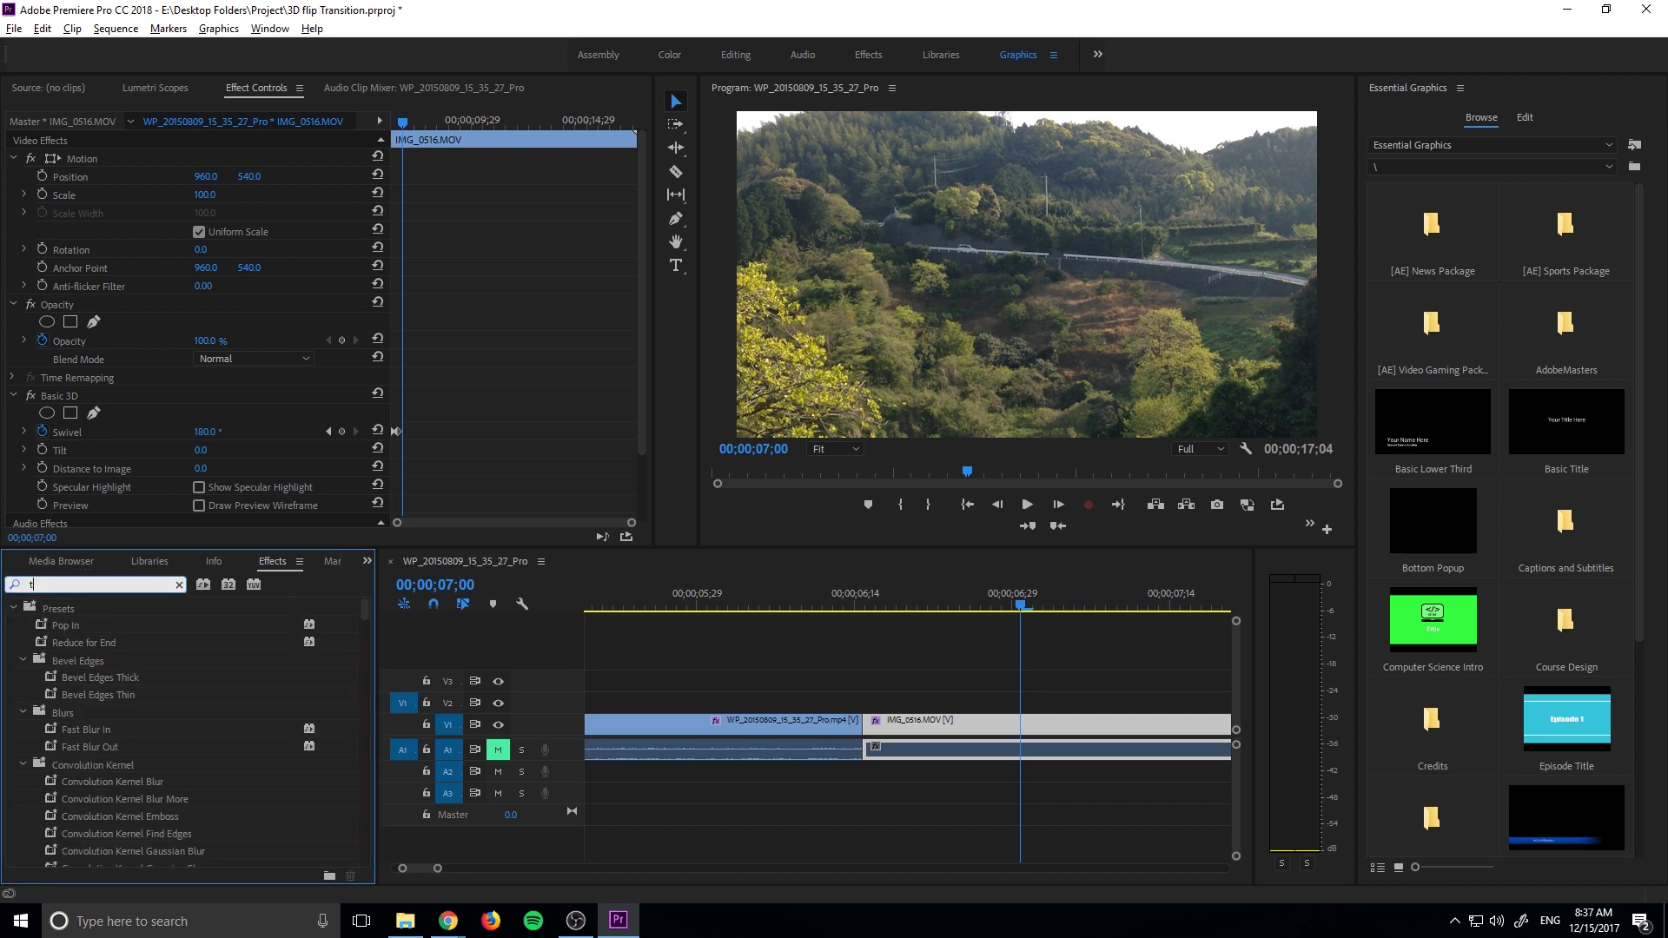
text(ransoorm)
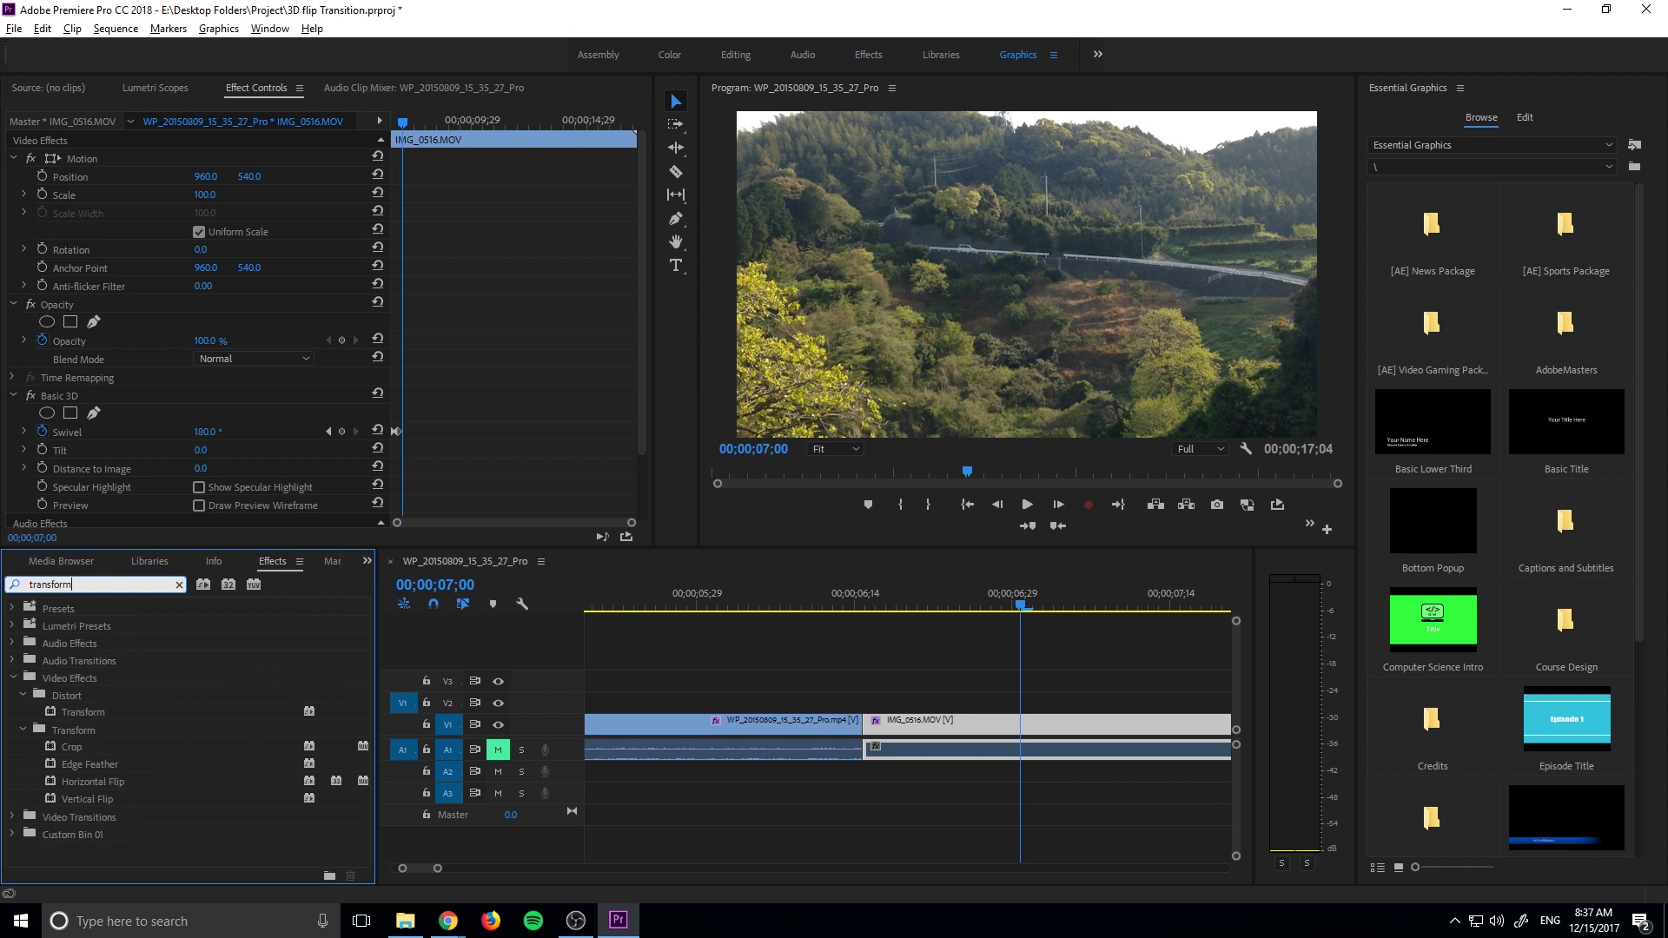
drag(70, 711, 1082, 730)
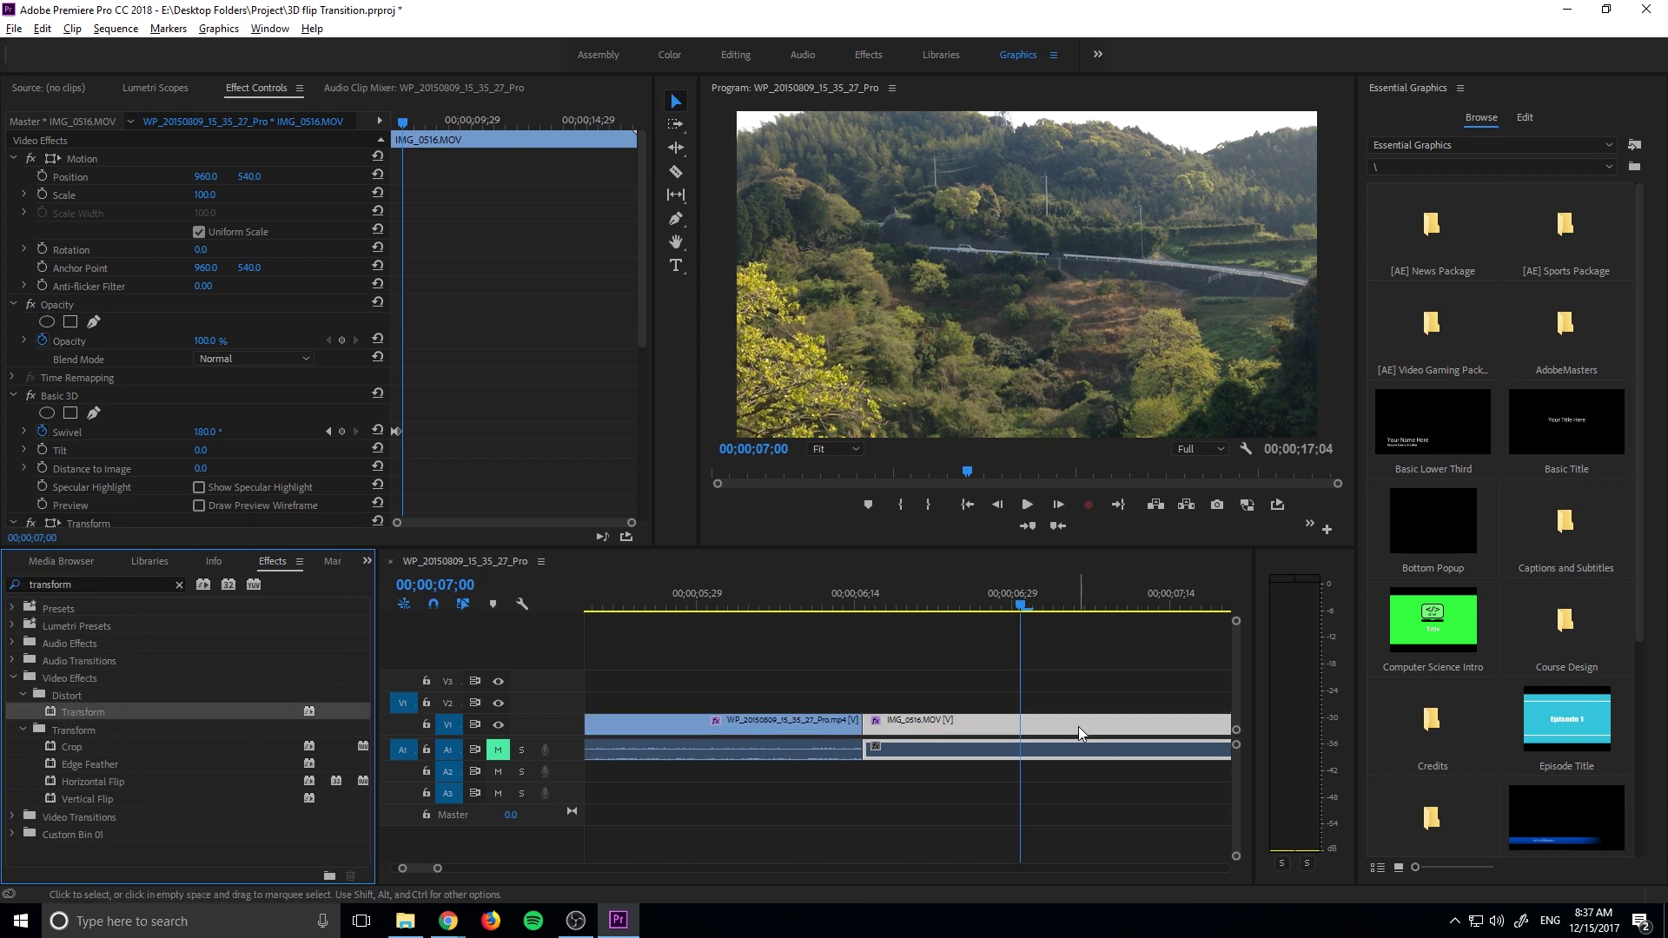
- Turn off Uniform Scale, set Scale Width to -100, and play back the transition
scroll(108, 377, down, 2)
scroll(151, 405, down, 5)
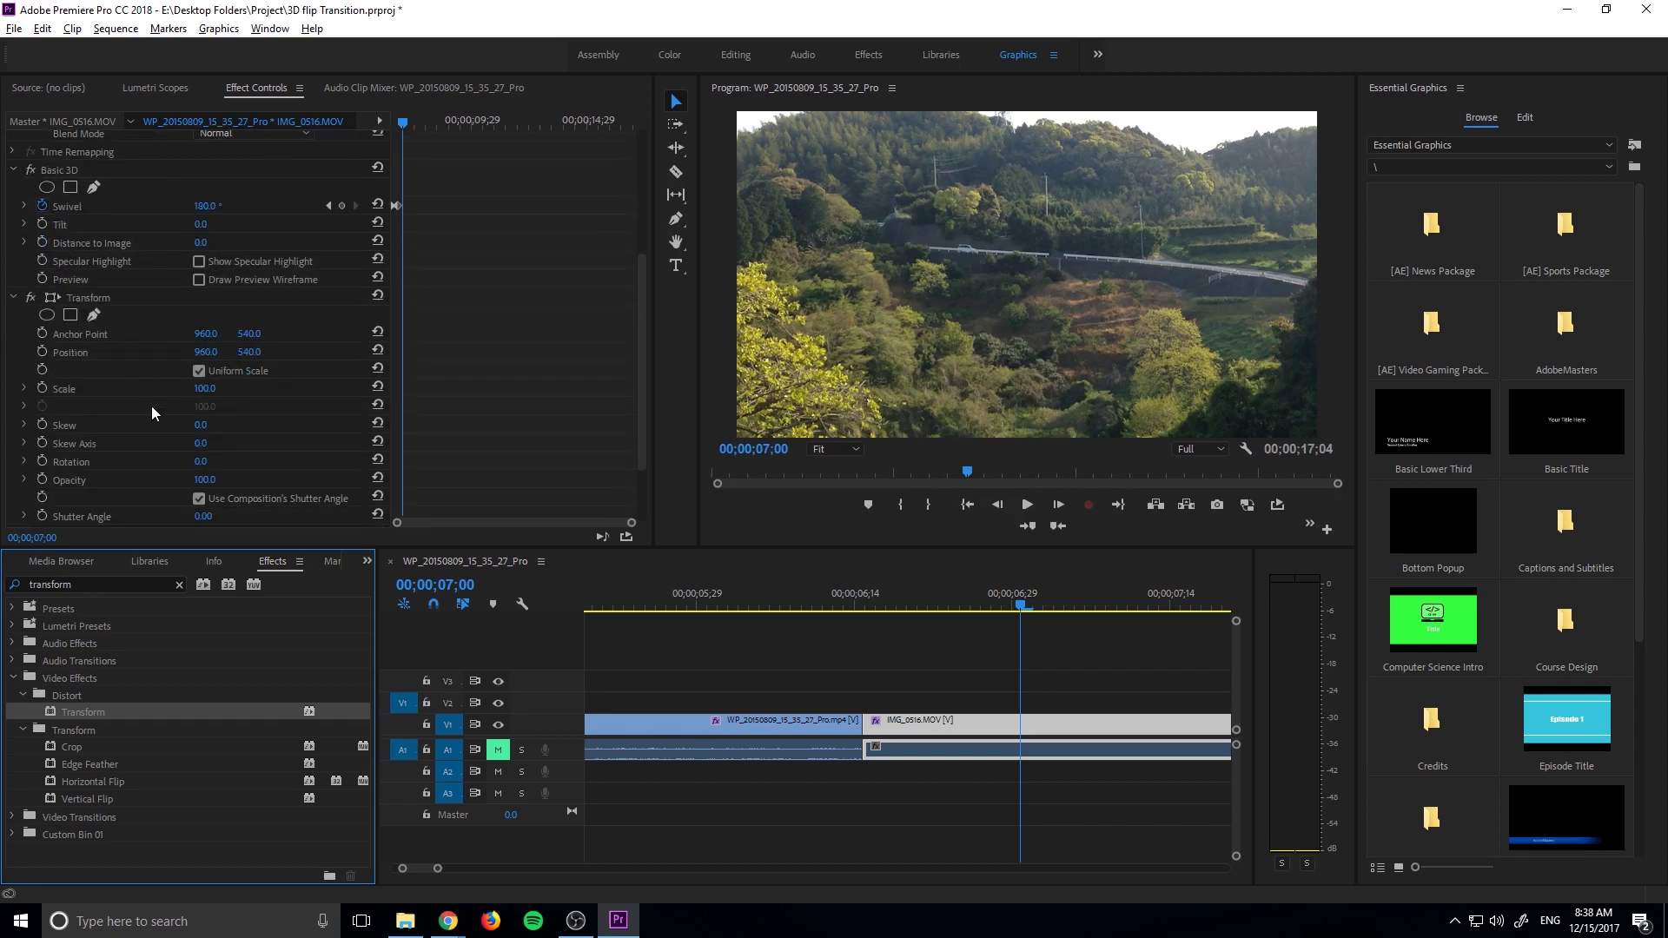
click(96, 269)
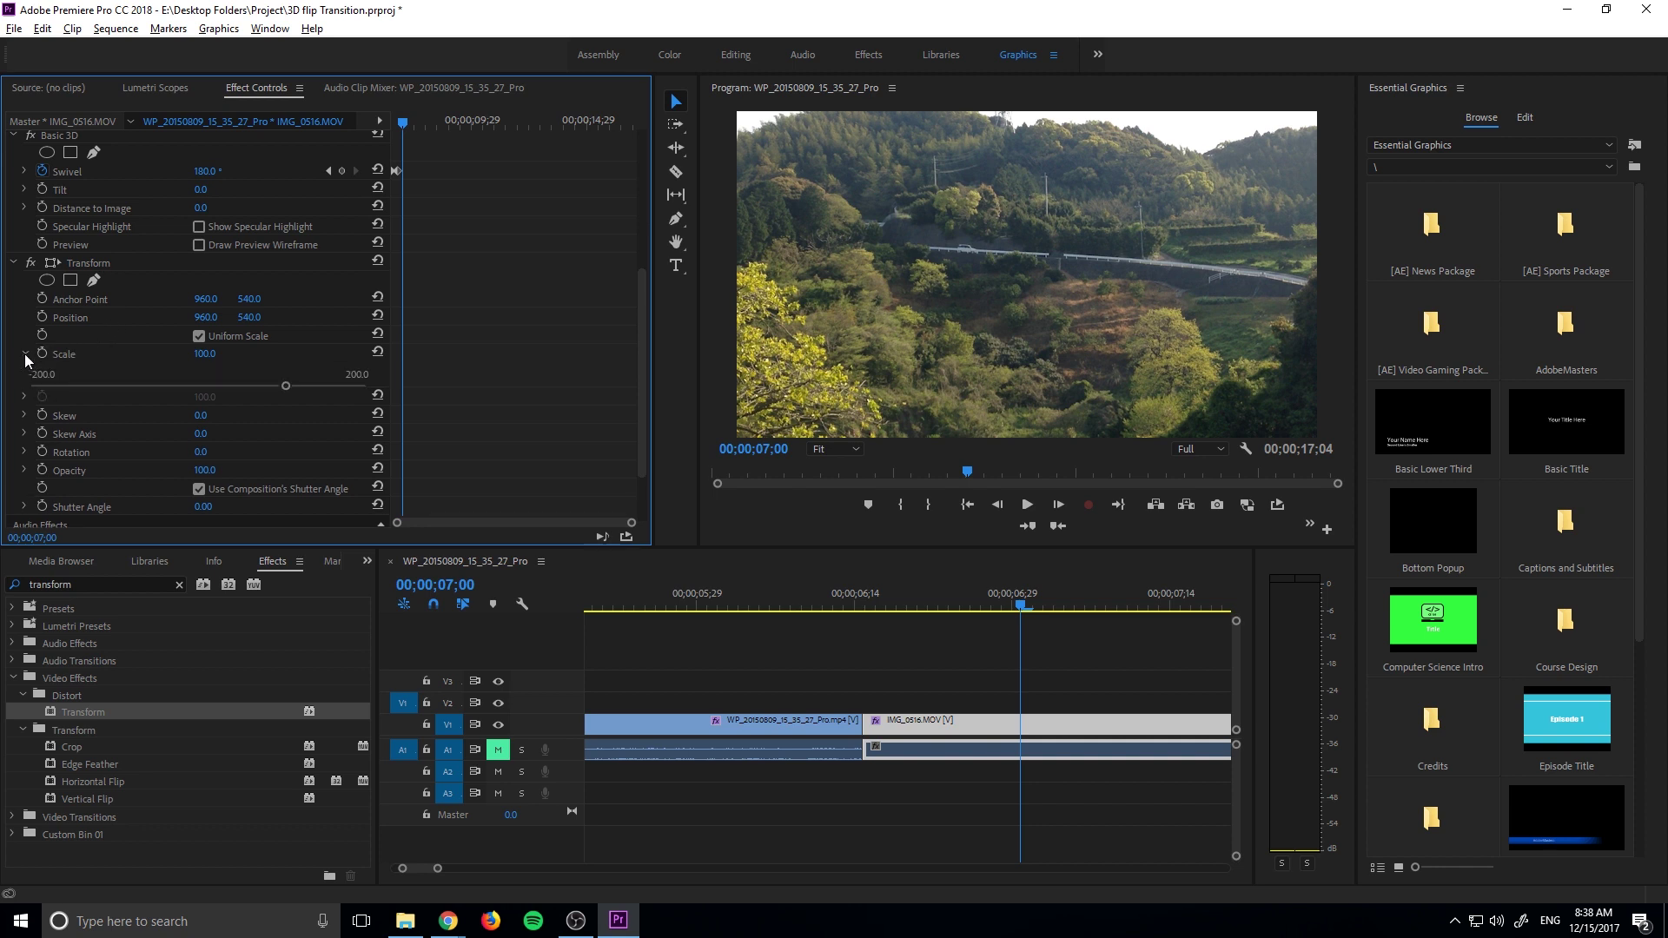
click(205, 340)
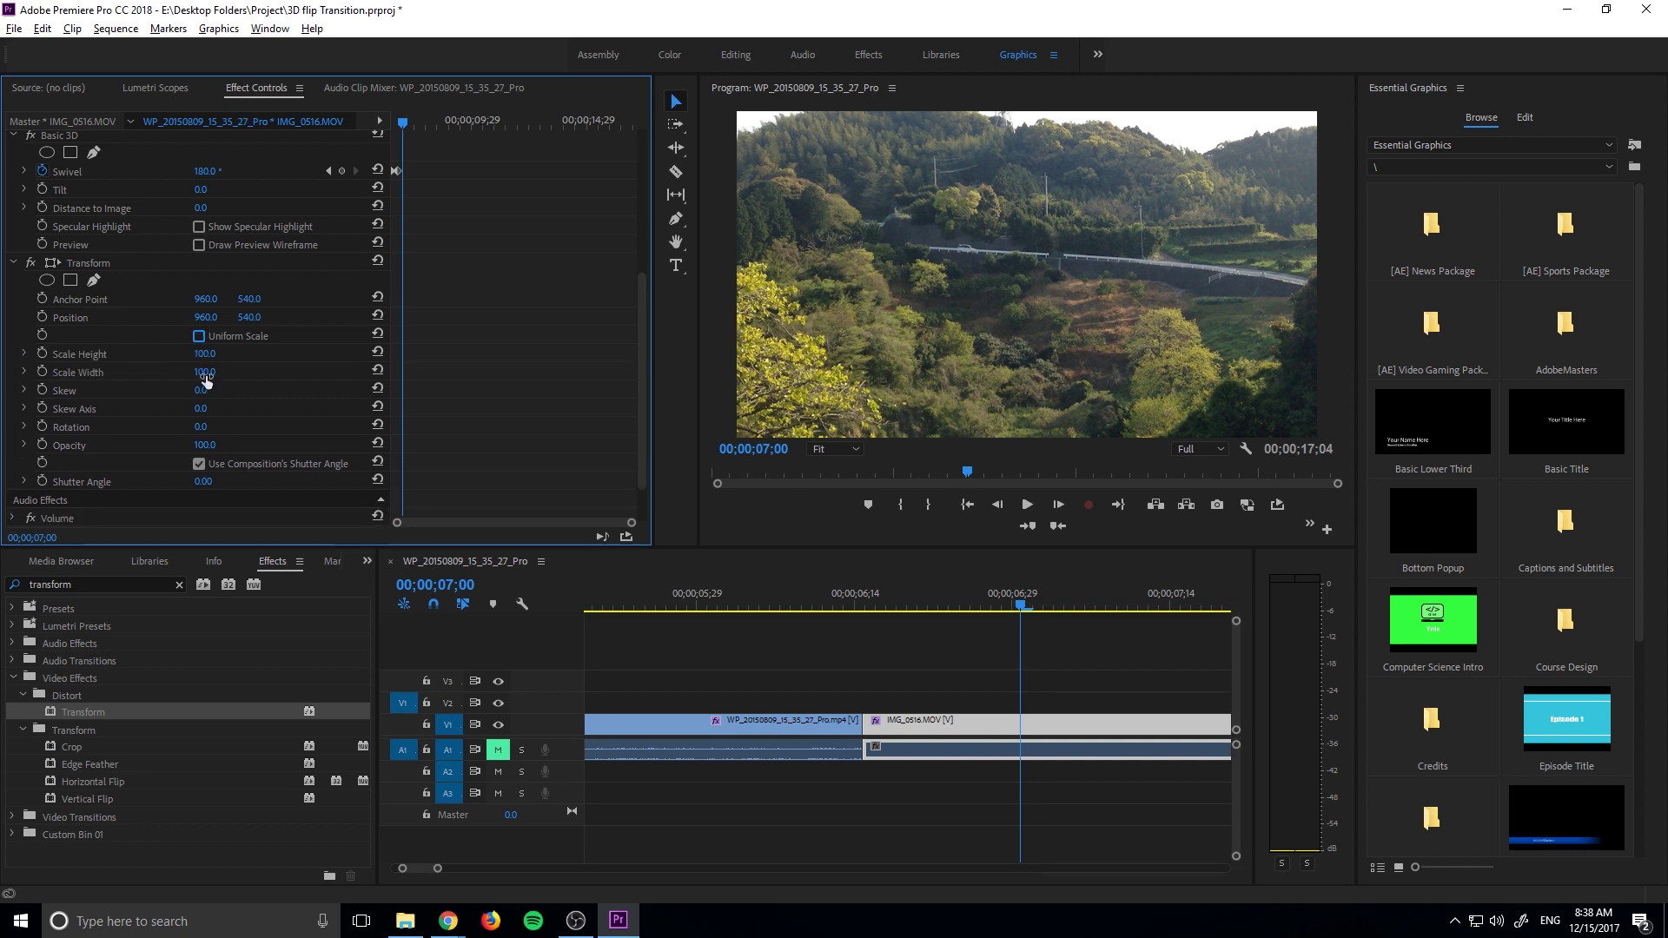
click(206, 374)
drag(1020, 603, 867, 591)
key(space)
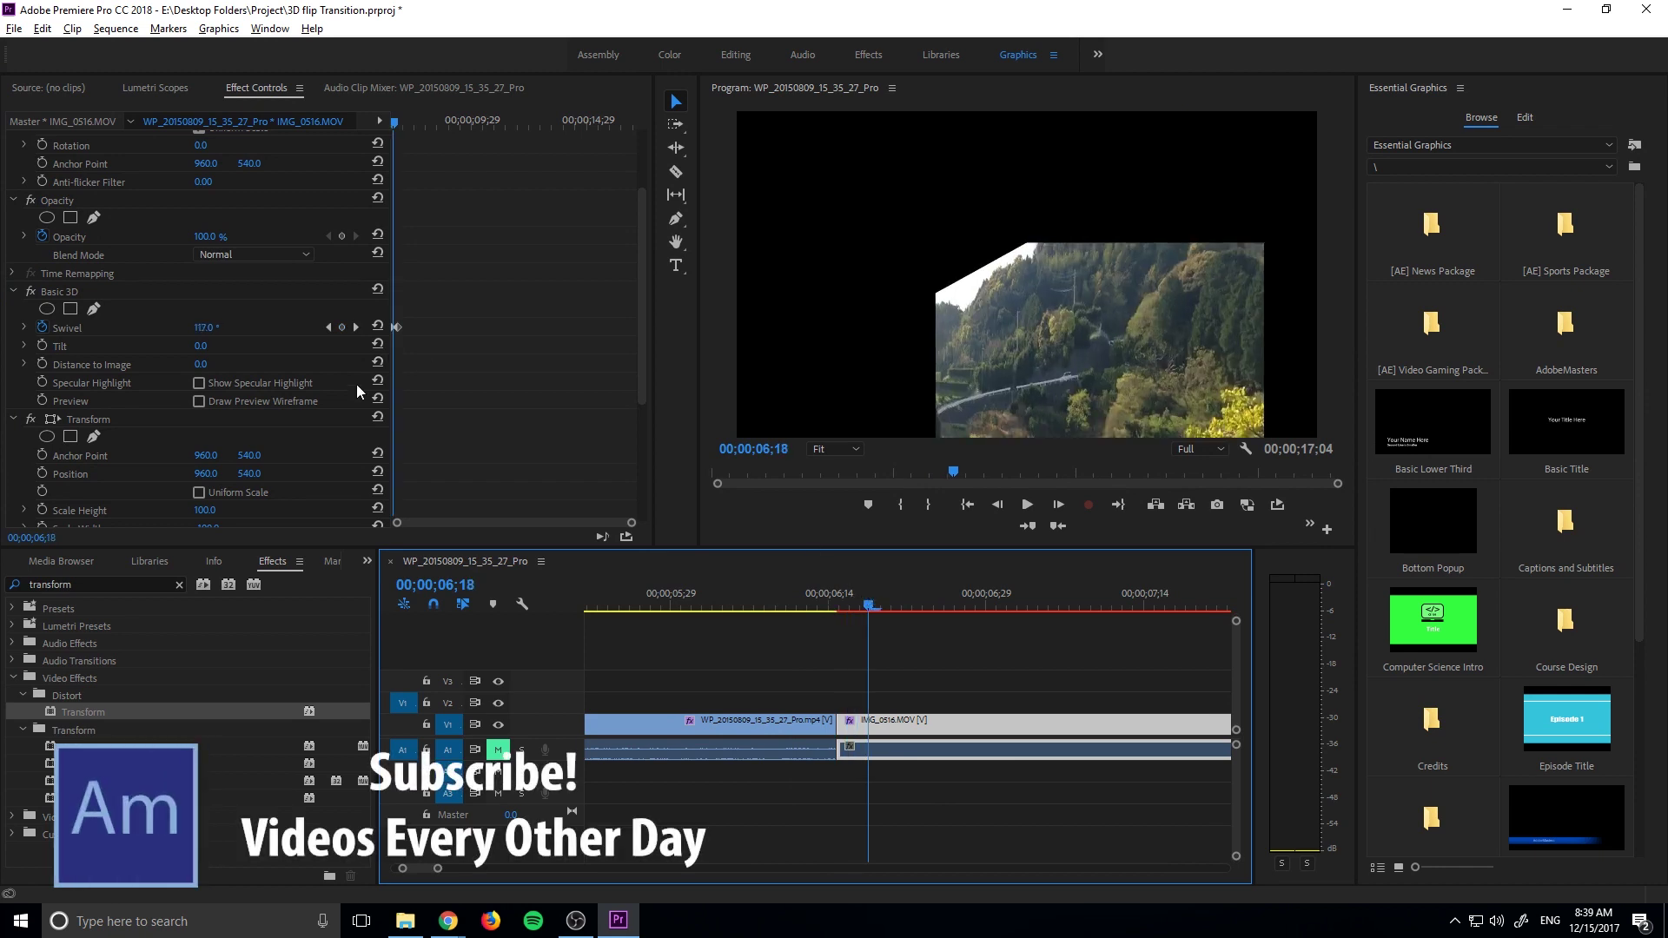
- Drag the Transform effect above Basic 3D in the hillside clip's Effect Controls
scroll(356, 385, down, 1)
click(89, 368)
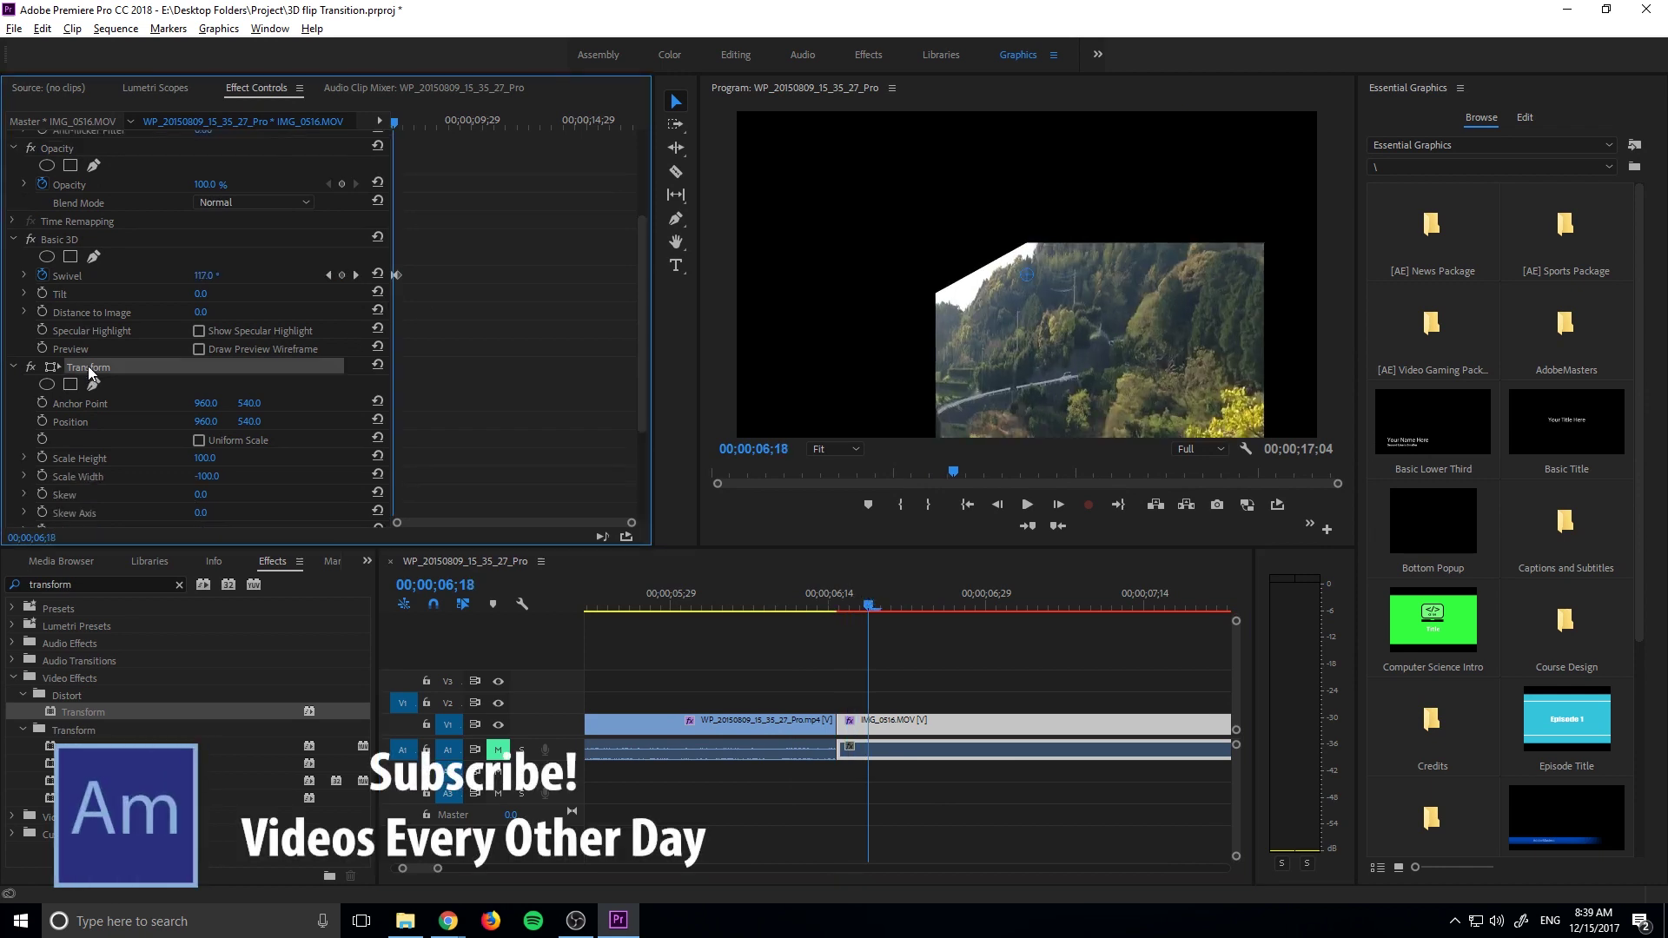
drag(90, 372, 122, 396)
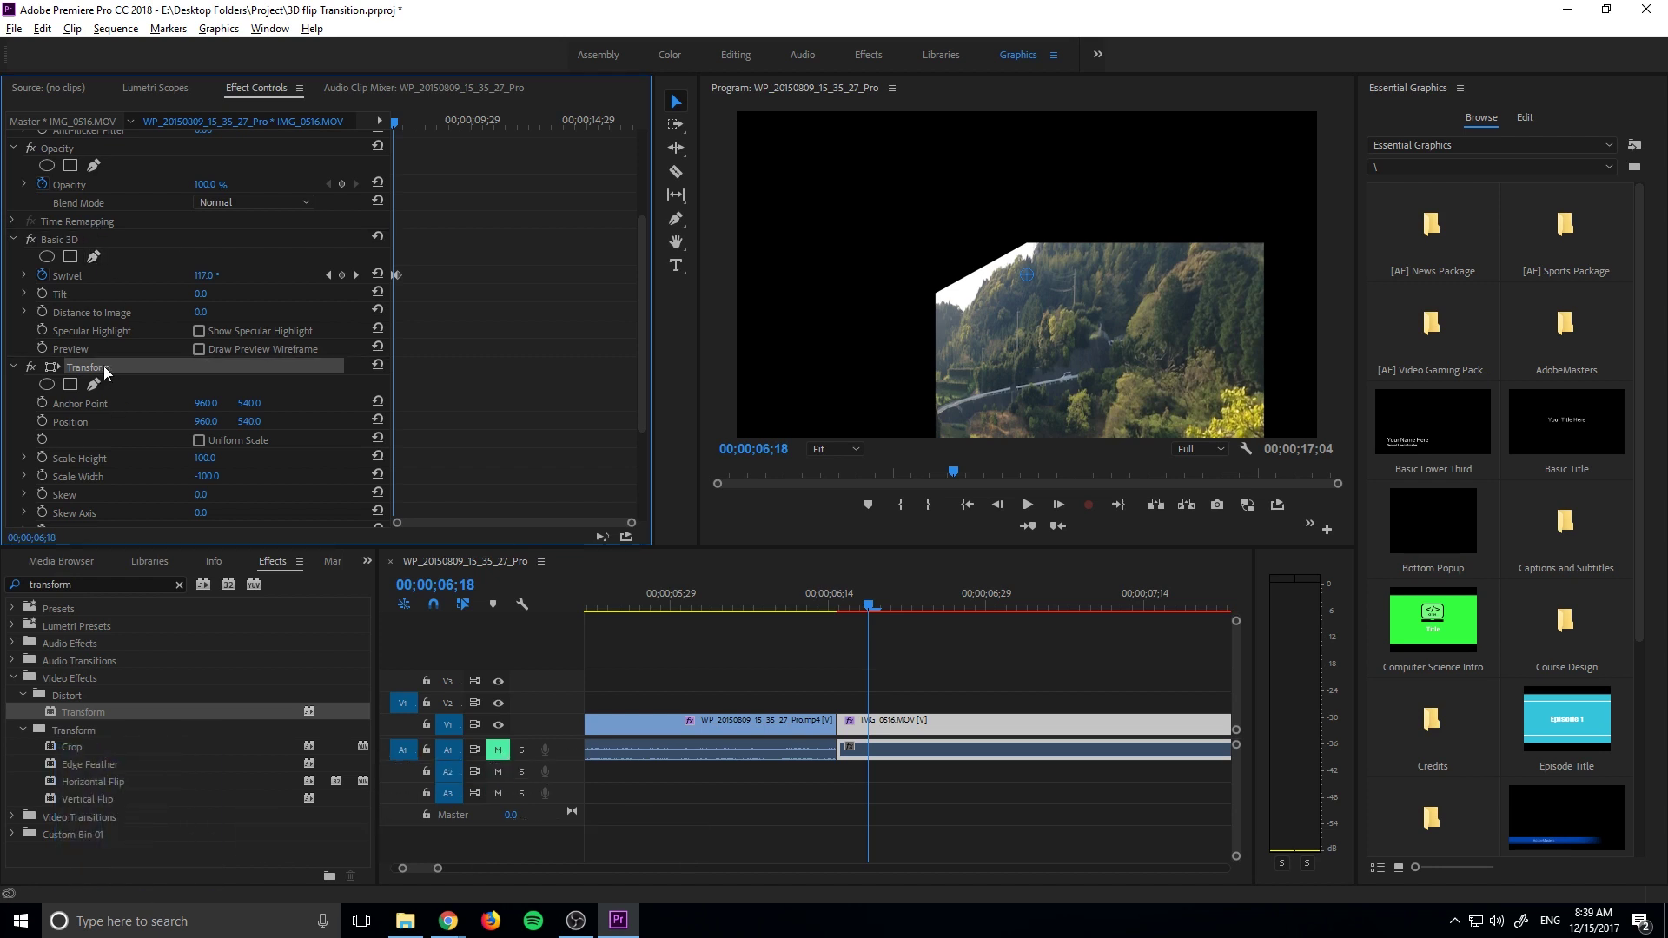
click(73, 238)
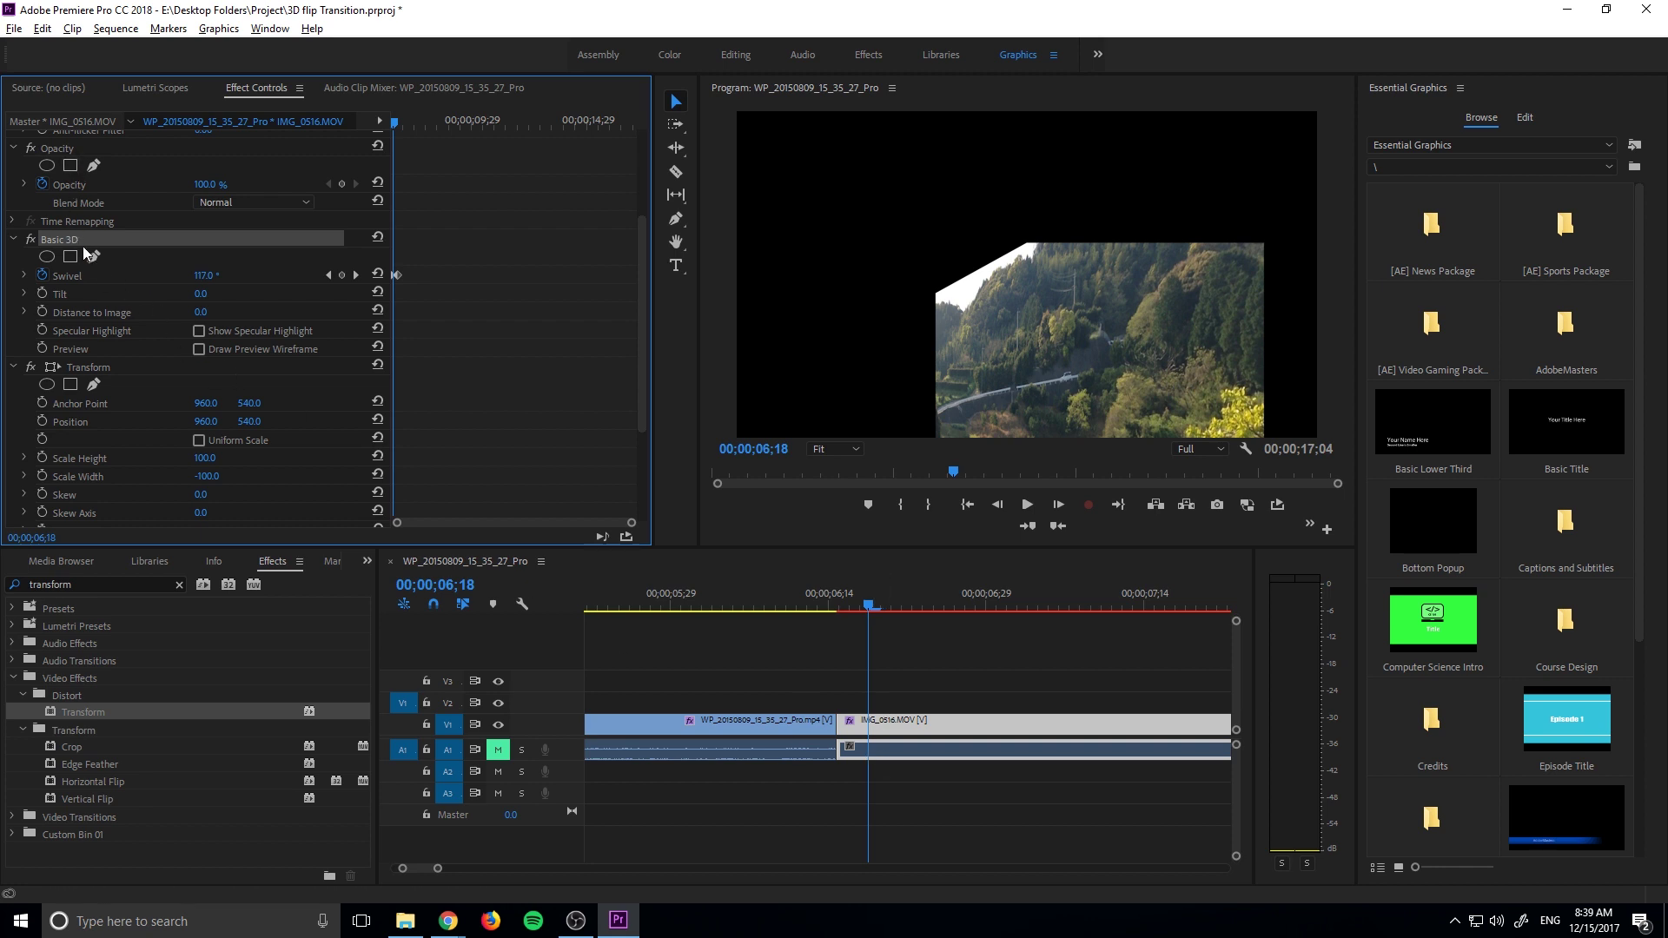
click(85, 366)
click(85, 239)
drag(85, 367, 75, 233)
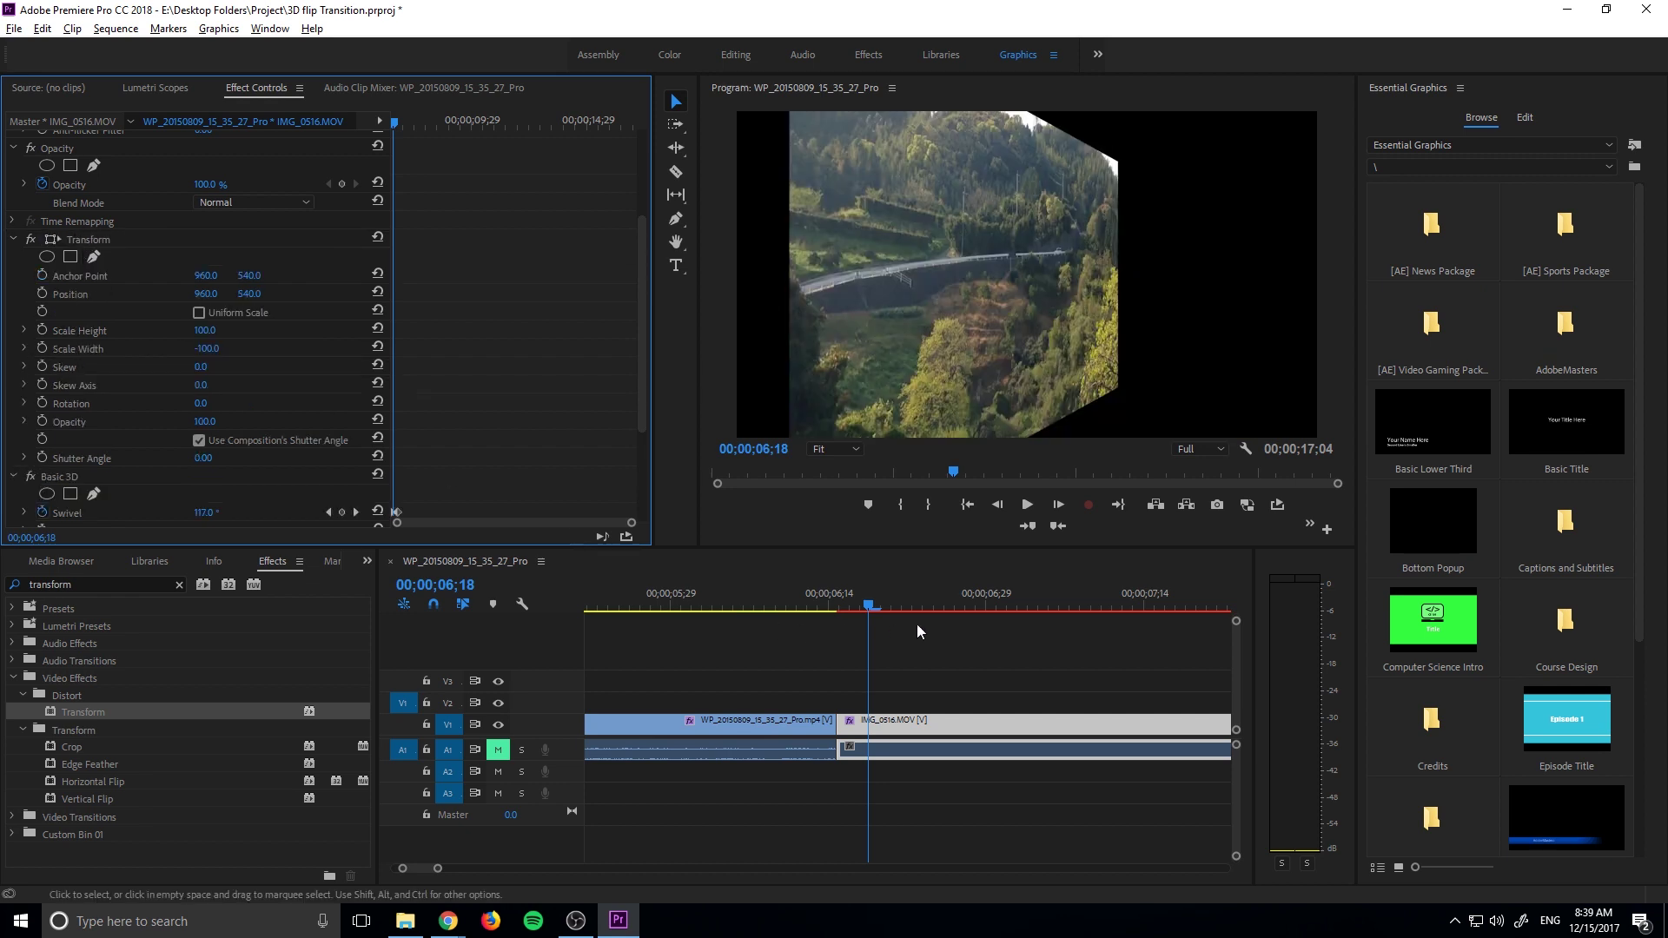
drag(874, 600, 943, 614)
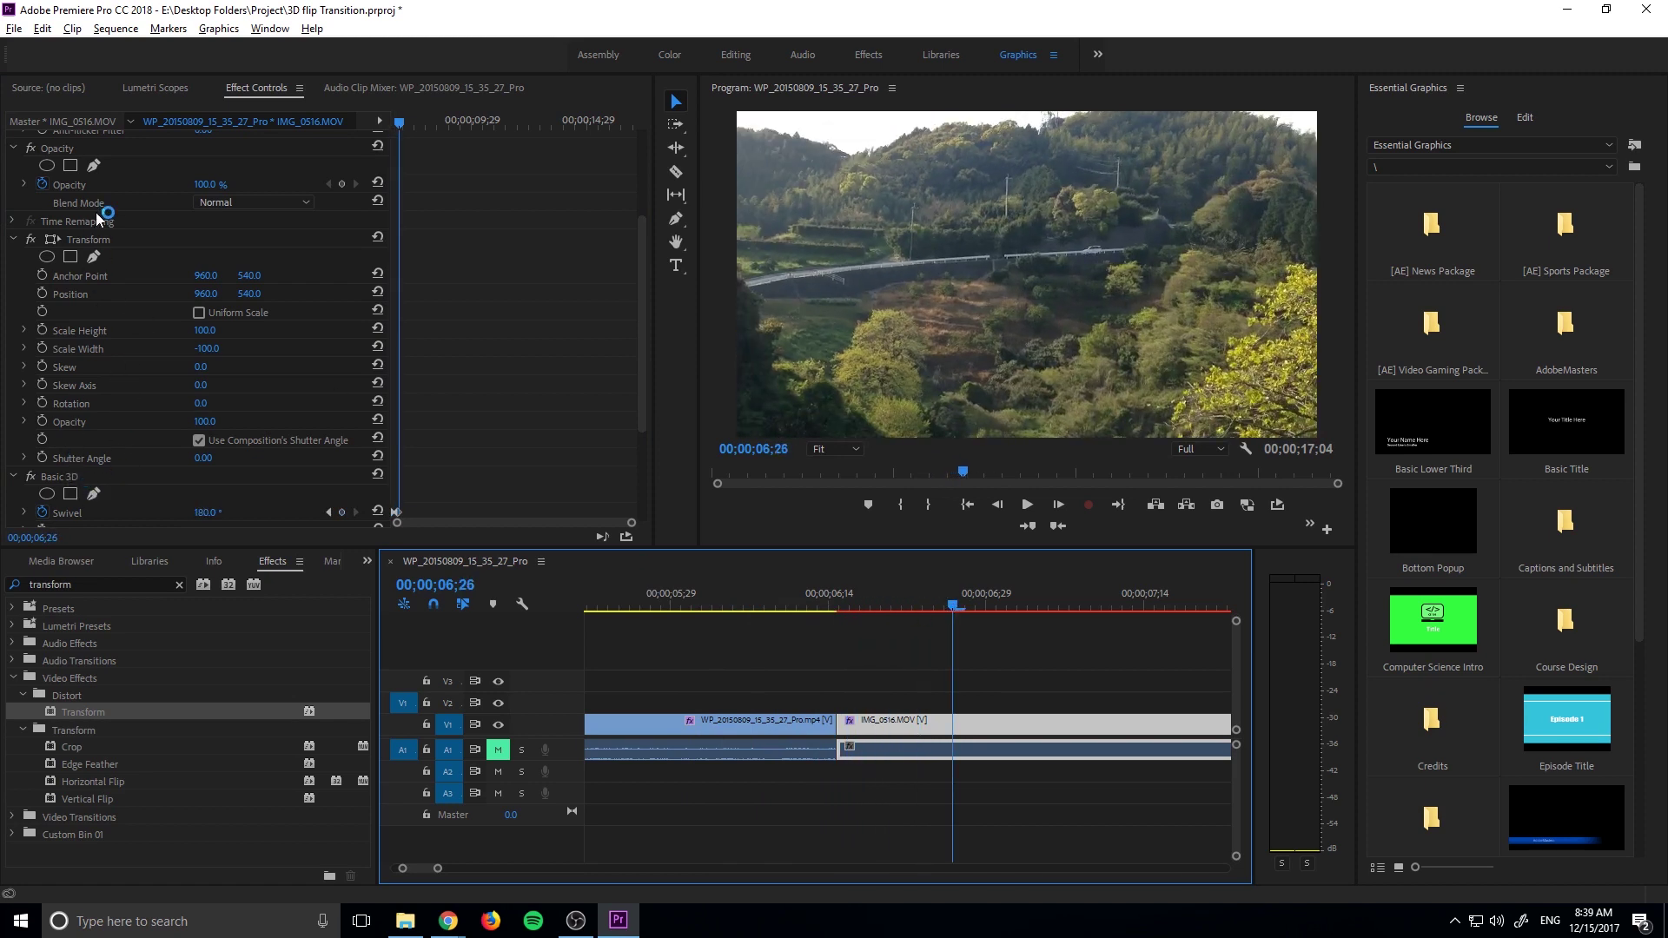
drag(972, 599, 676, 602)
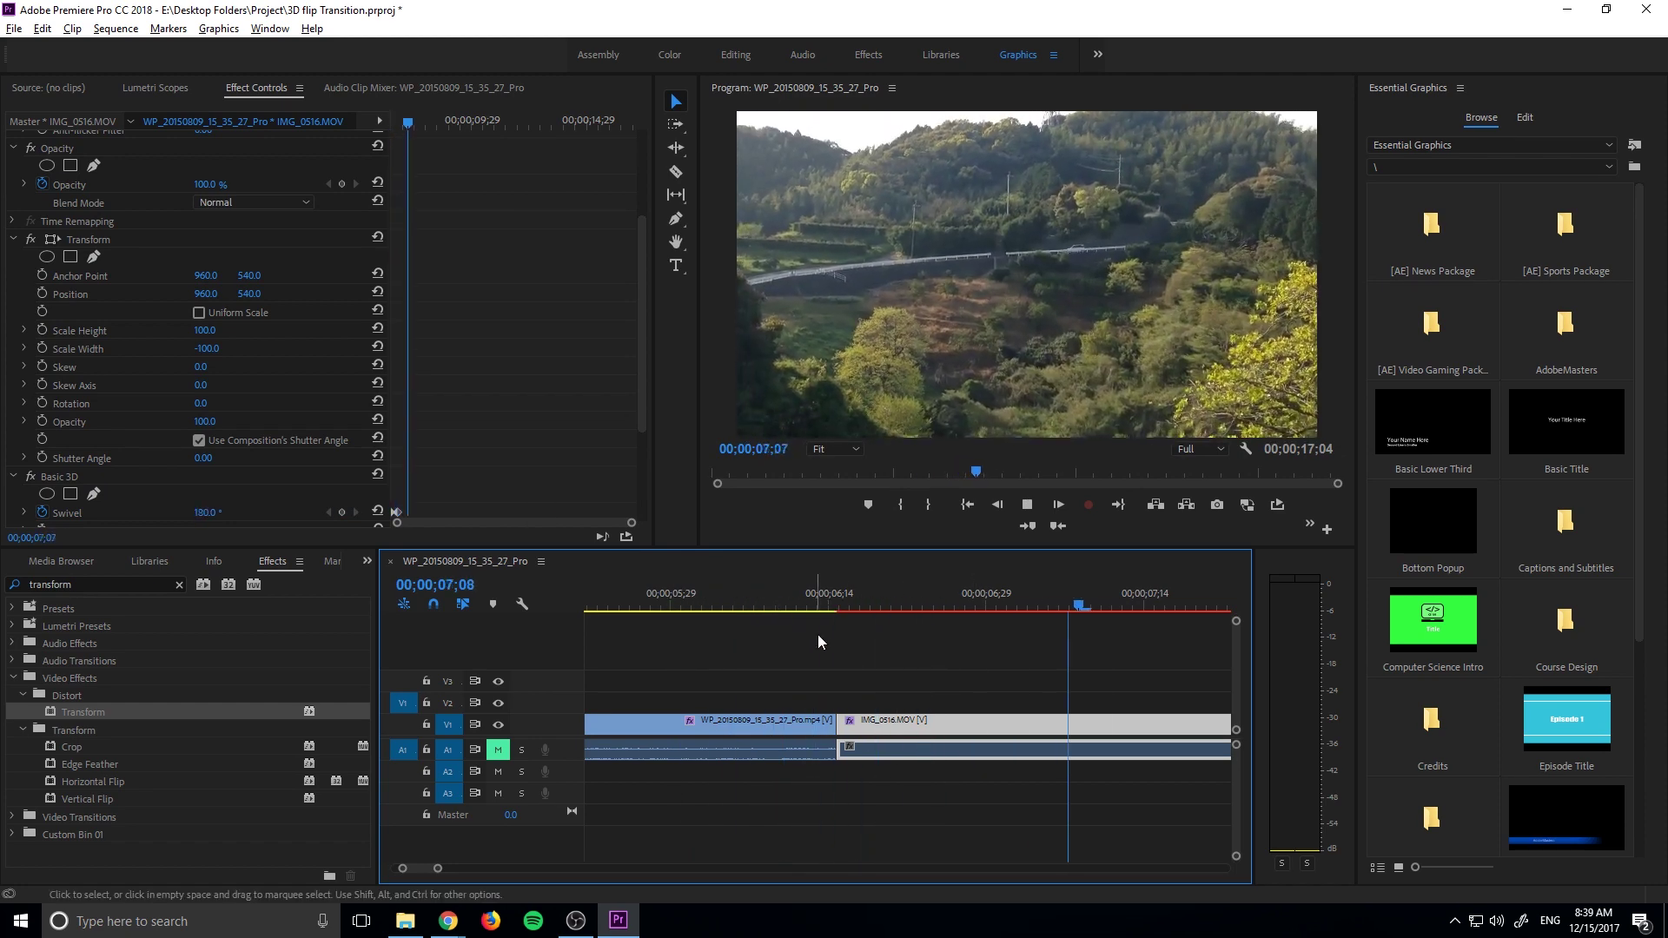
key(space)
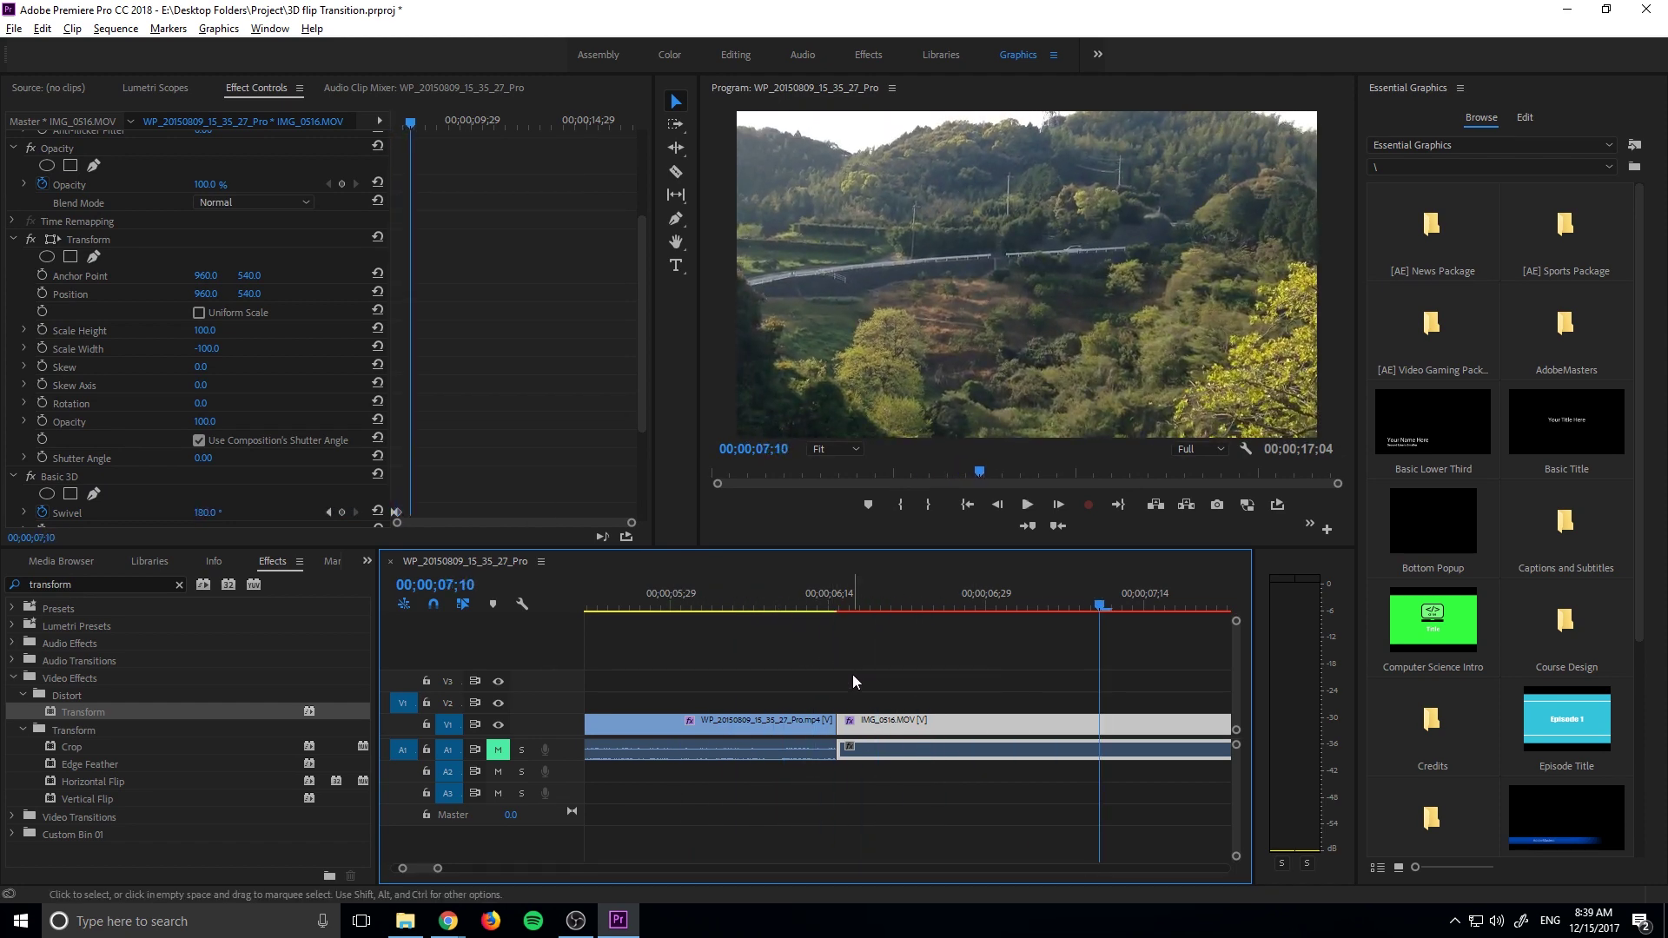